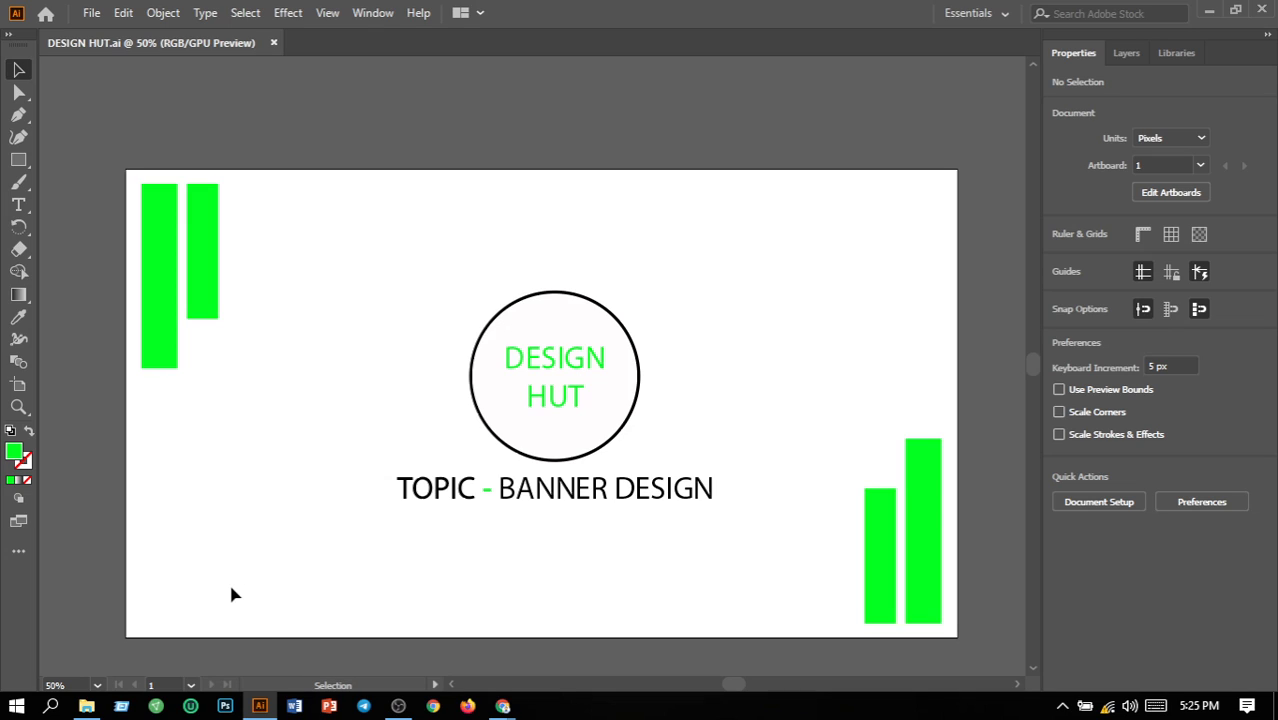
# Step: Flip the two upper-left green bars along the horizontal and vertical axes and set their rotation to 90°
pyautogui.click(160, 265)
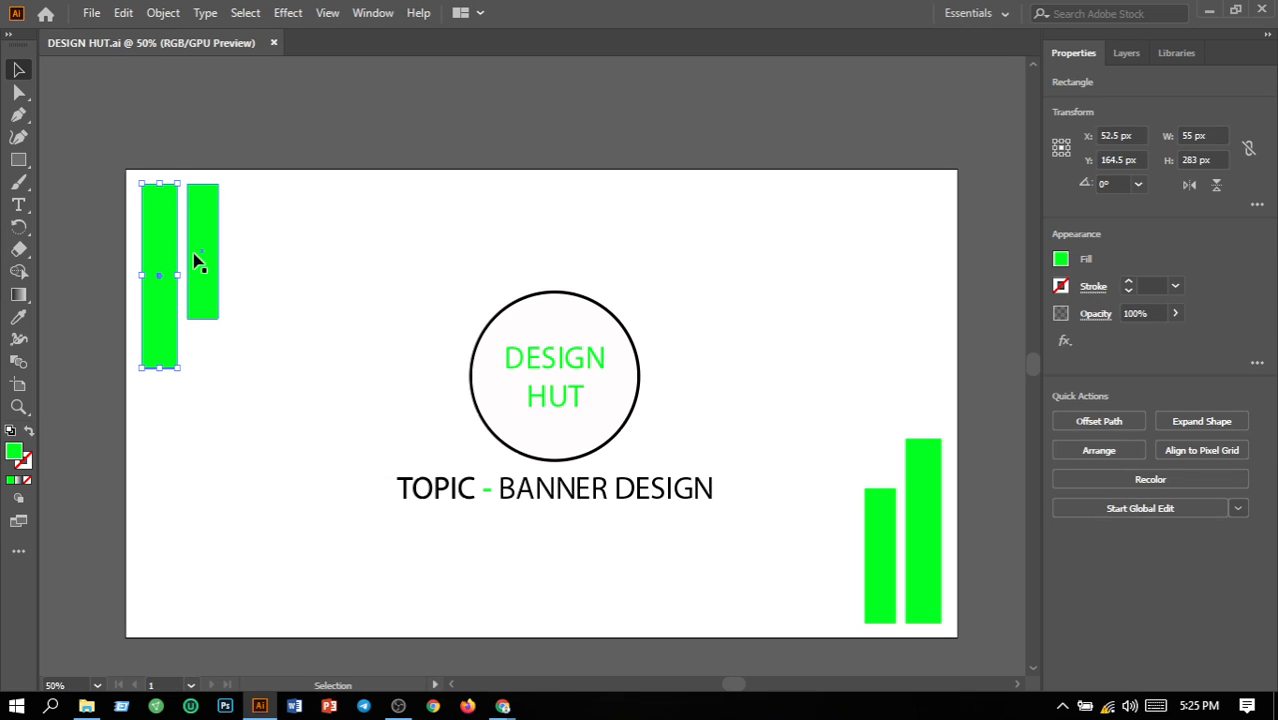
pyautogui.keyDown('shift'); pyautogui.click(197, 261); pyautogui.keyUp('shift')
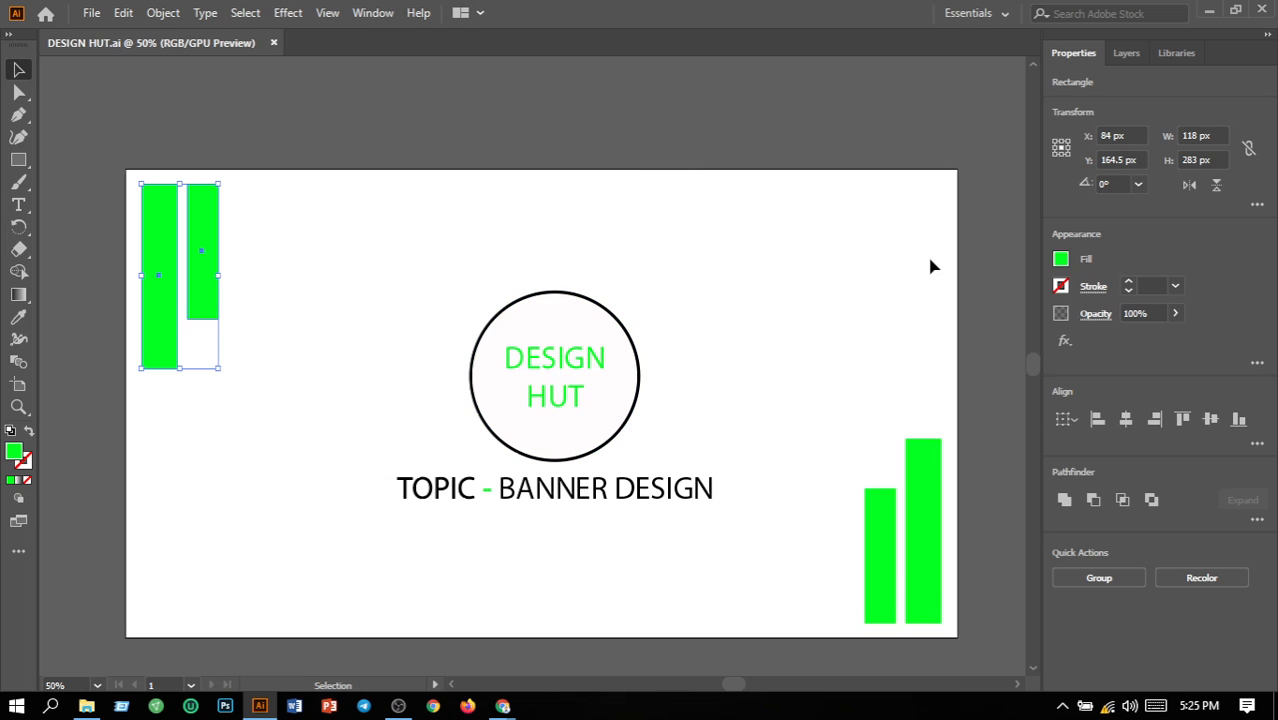
pyautogui.click(1190, 193)
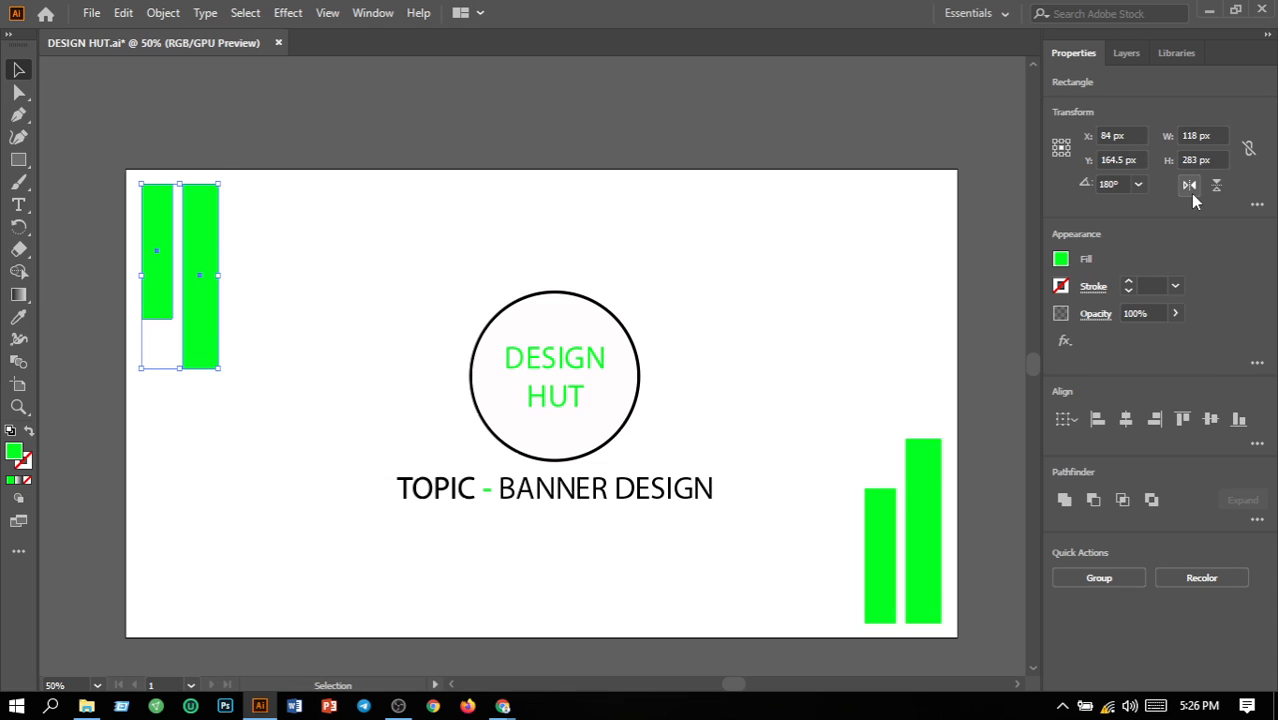
pyautogui.click(1216, 187)
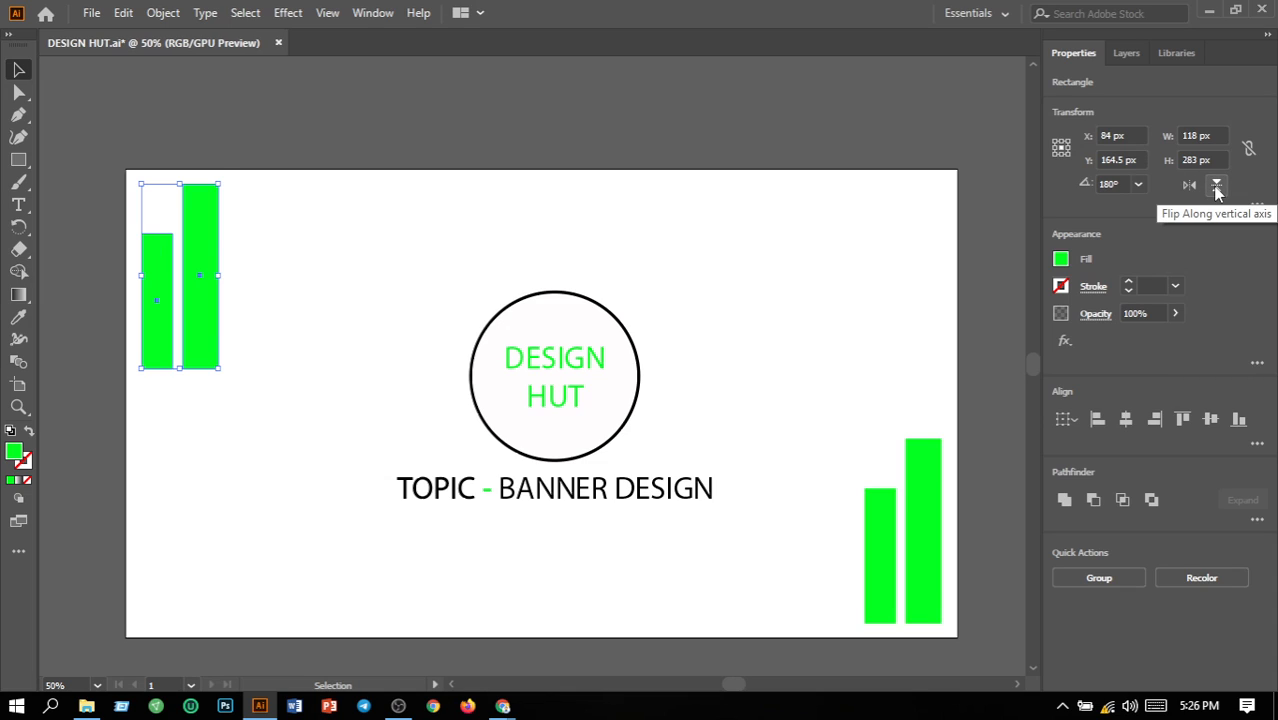
pyautogui.click(1139, 186)
pyautogui.press('Escape')
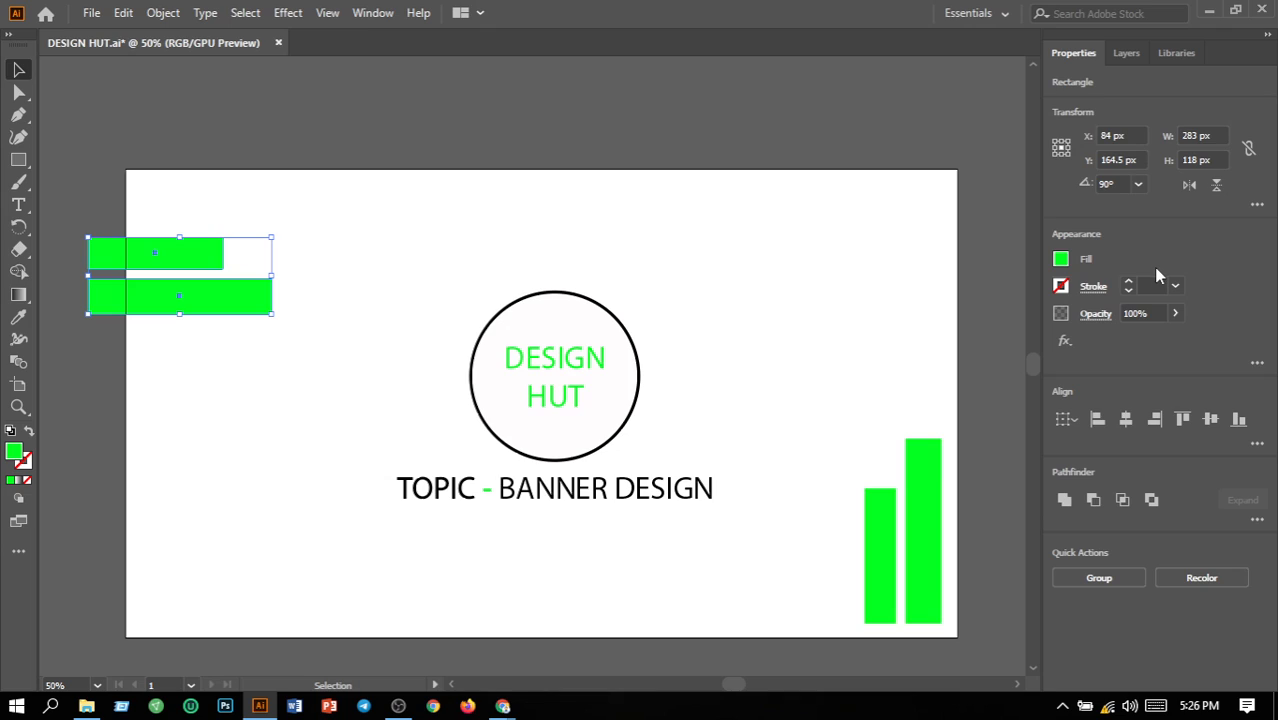
# Step: Flip the rotated bars so the longer one is on top, left-aligned, and move them into the artboard's upper-left corner
pyautogui.click(1188, 192)
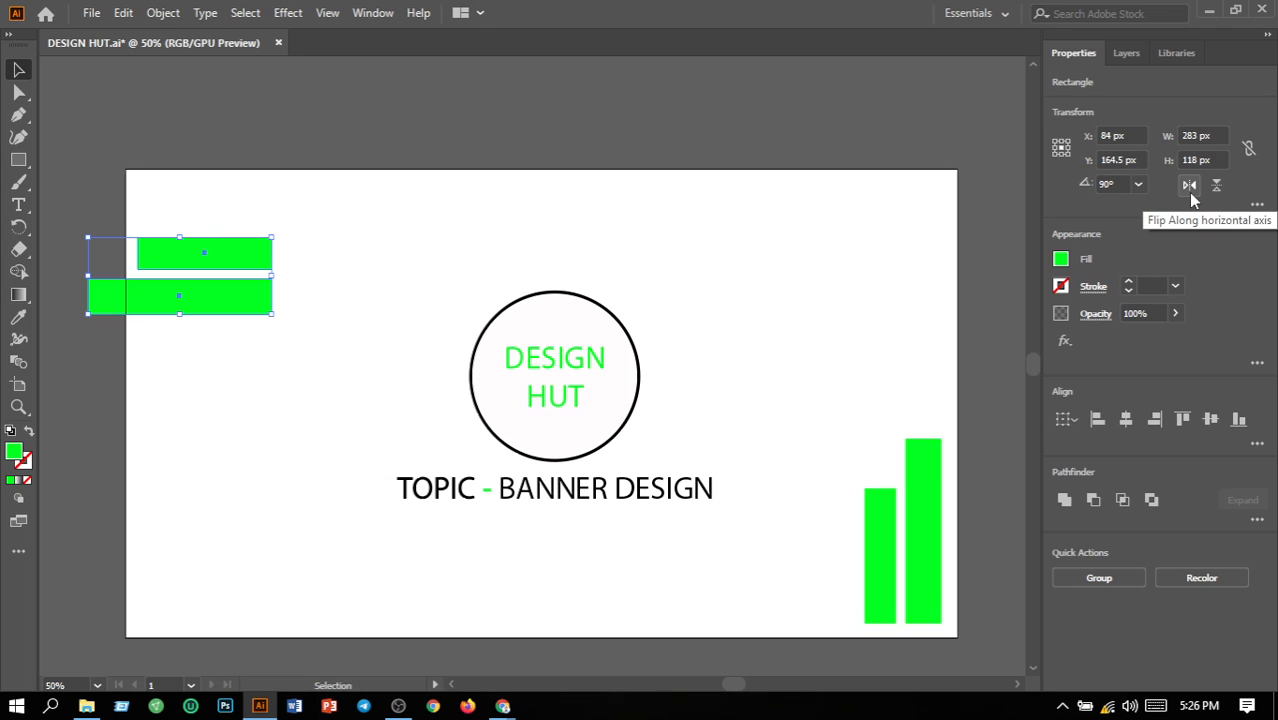
pyautogui.click(1218, 188)
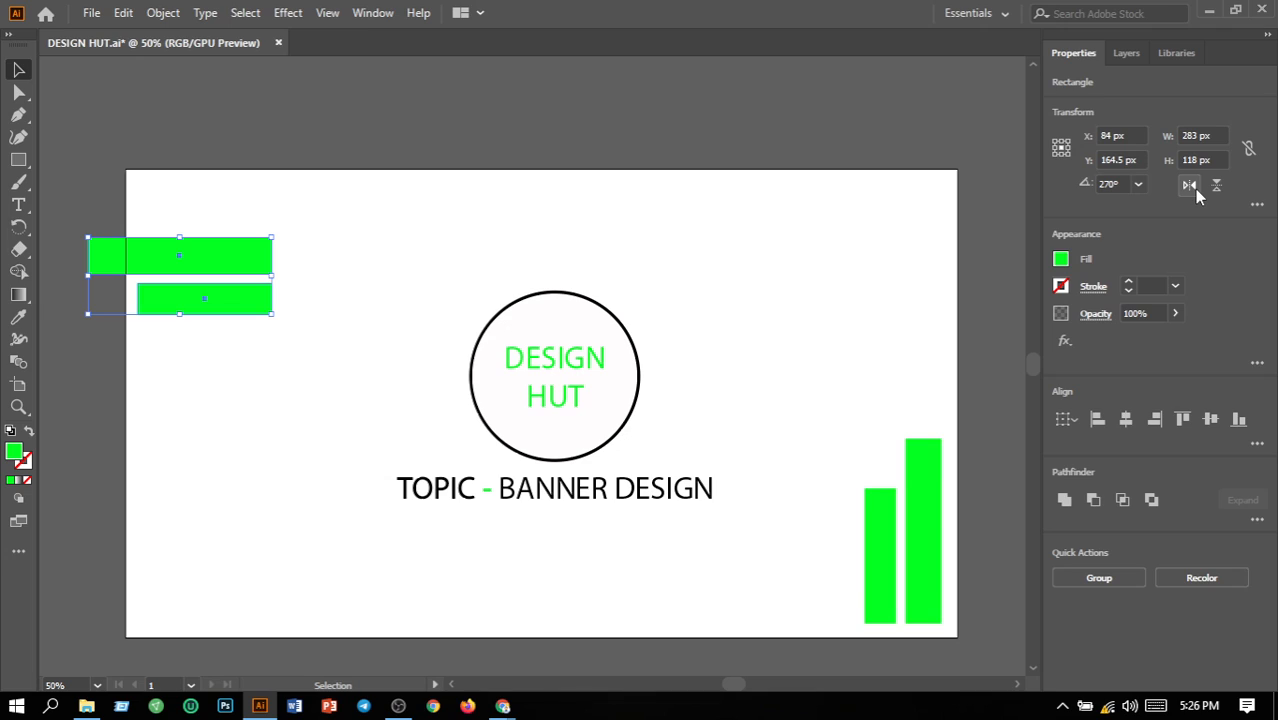
pyautogui.click(1194, 189)
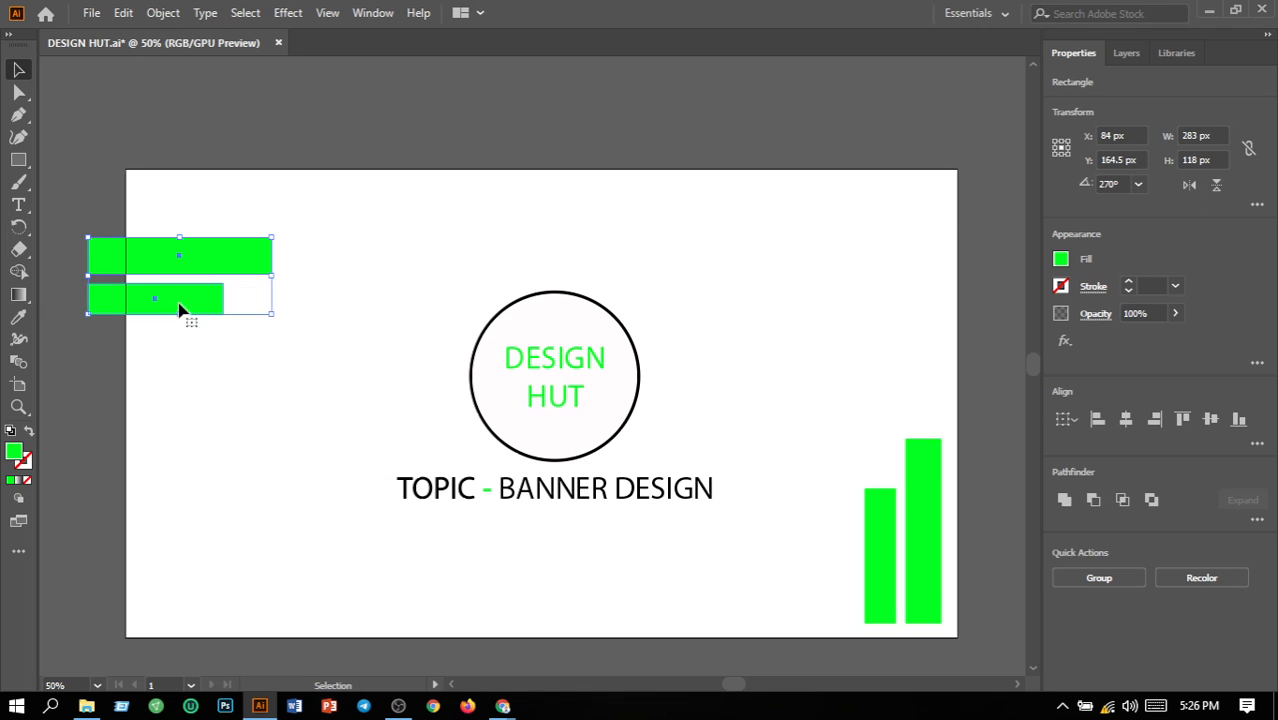
pyautogui.moveTo(236, 261); pyautogui.dragTo(247, 217)
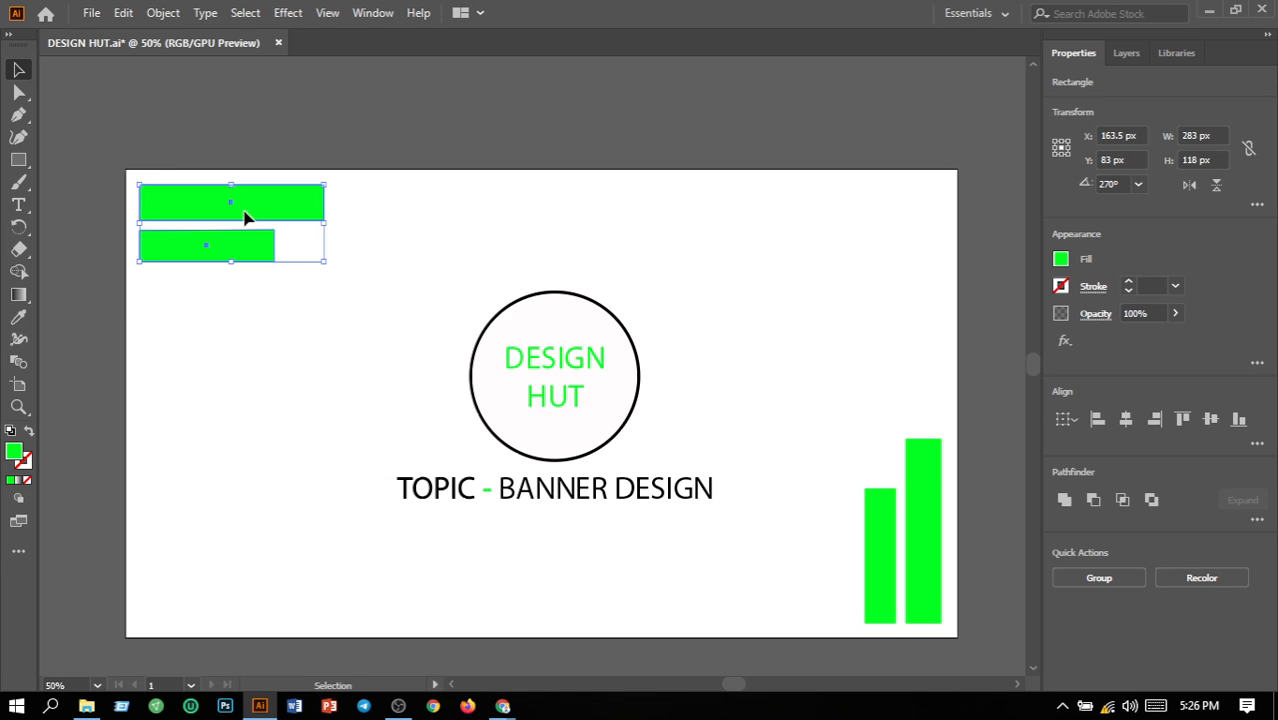
pyautogui.click(341, 330)
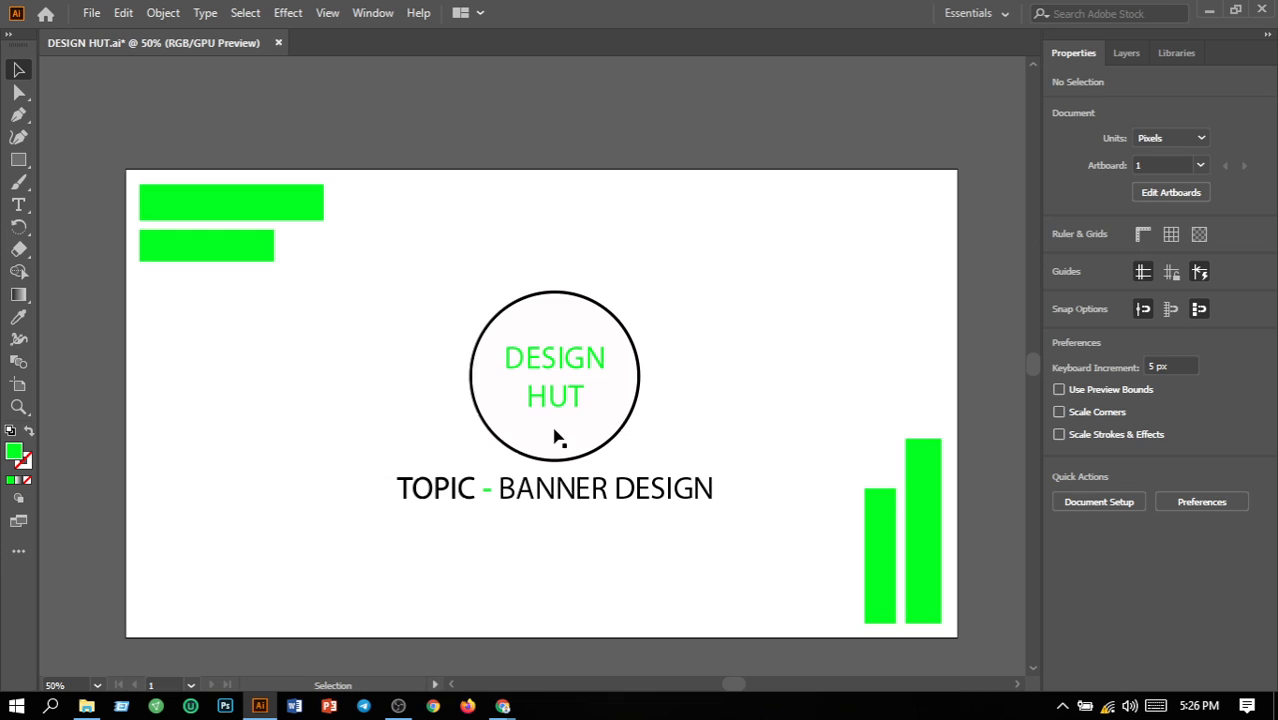
# Step: Delete the two vertical green bars in the artboard's lower-right corner
pyautogui.click(884, 512)
pyautogui.click(928, 517)
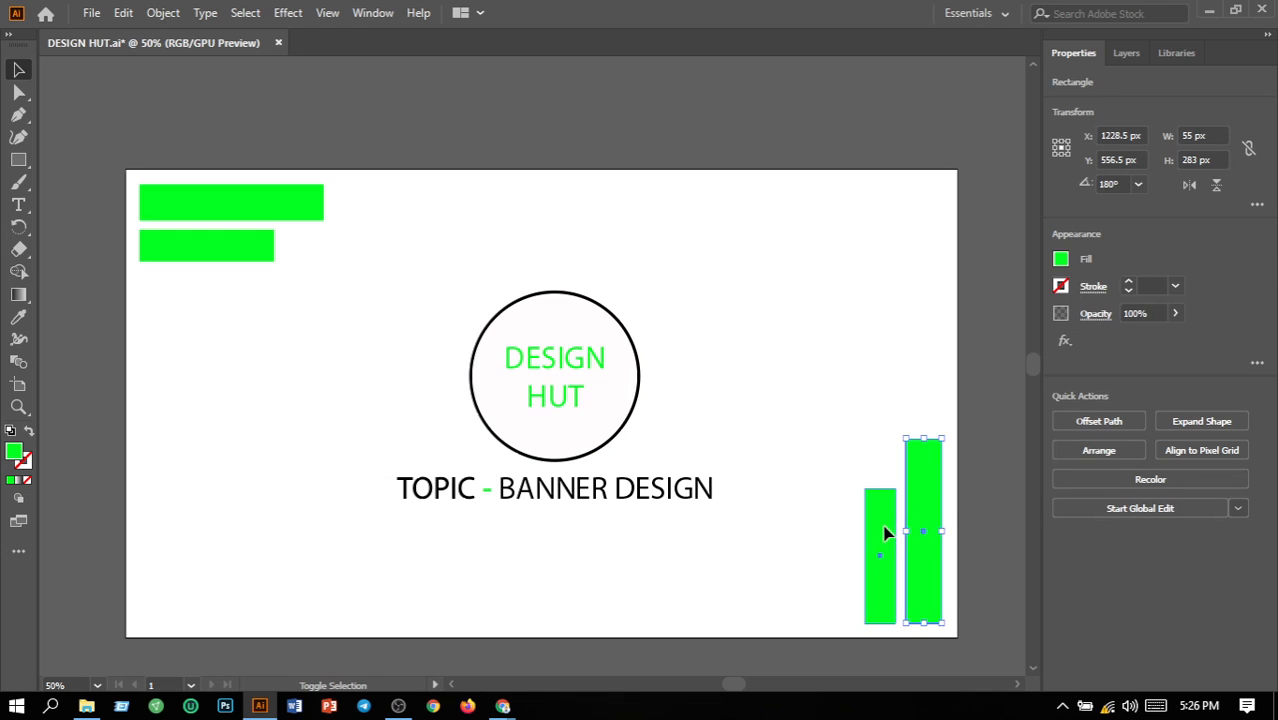
pyautogui.keyDown('shift'); pyautogui.click(884, 533); pyautogui.keyUp('shift')
pyautogui.press('Delete')
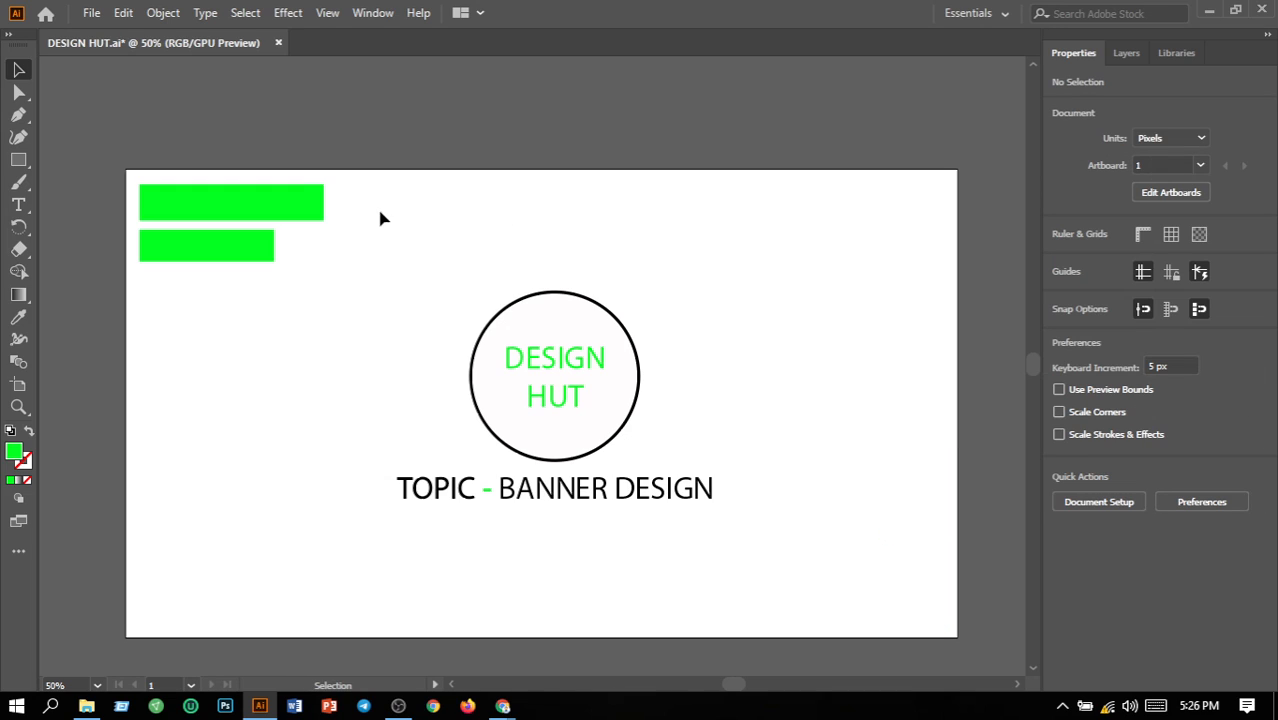
# Step: Duplicate the two upper-left bars into the artboard's lower-right corner and flip the copies along both axes
pyautogui.click(222, 206)
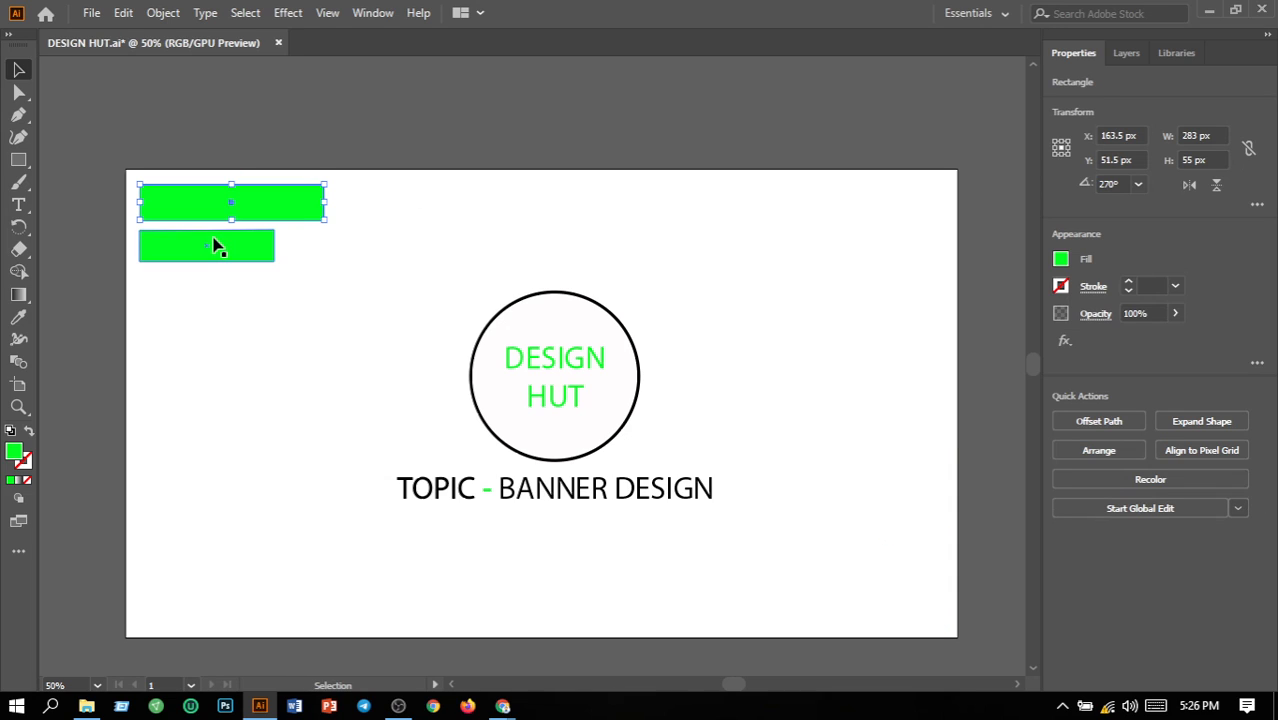
pyautogui.keyDown('shift'); pyautogui.click(213, 246); pyautogui.keyUp('shift')
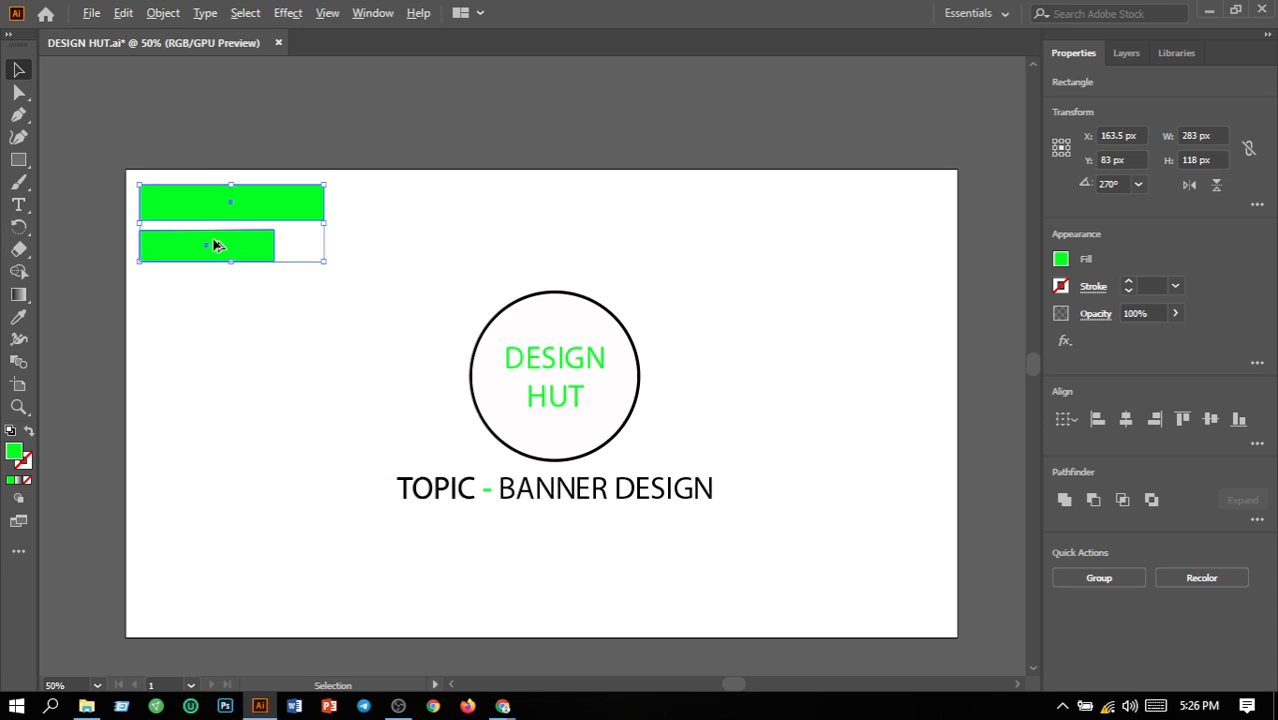
pyautogui.moveTo(213, 246); pyautogui.dragTo(835, 607)
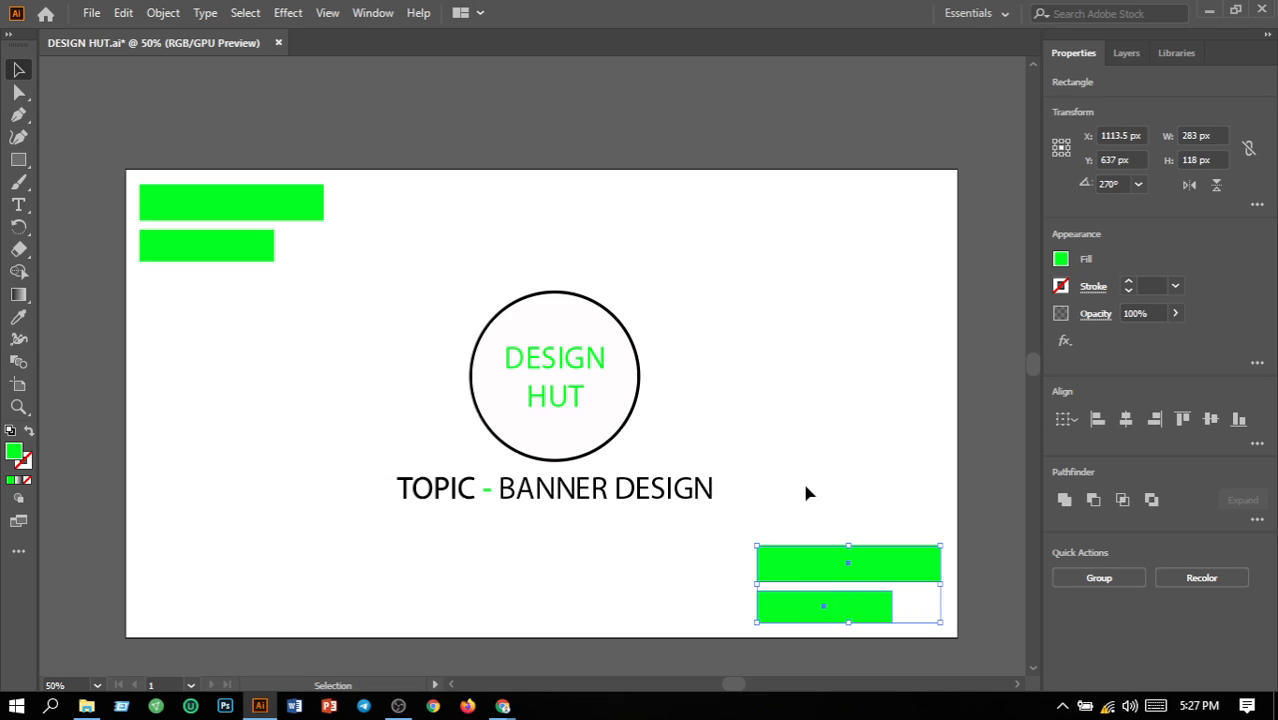
pyautogui.click(1216, 192)
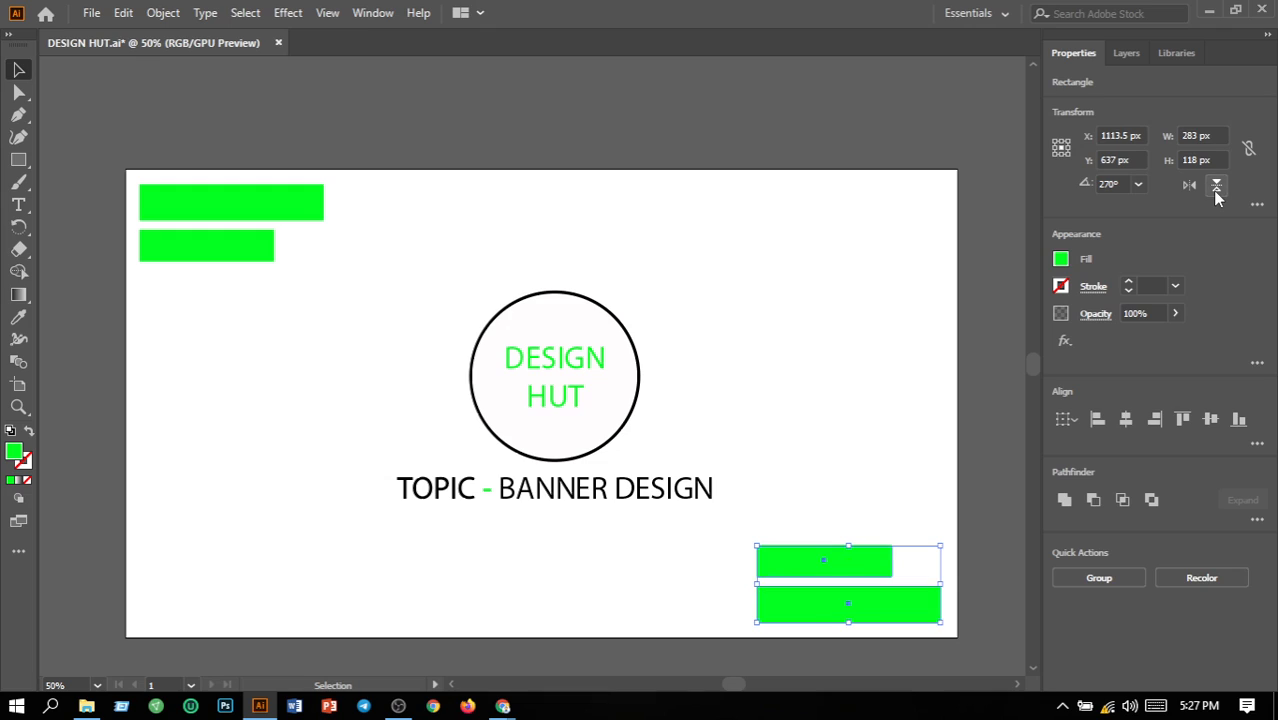
pyautogui.click(1190, 186)
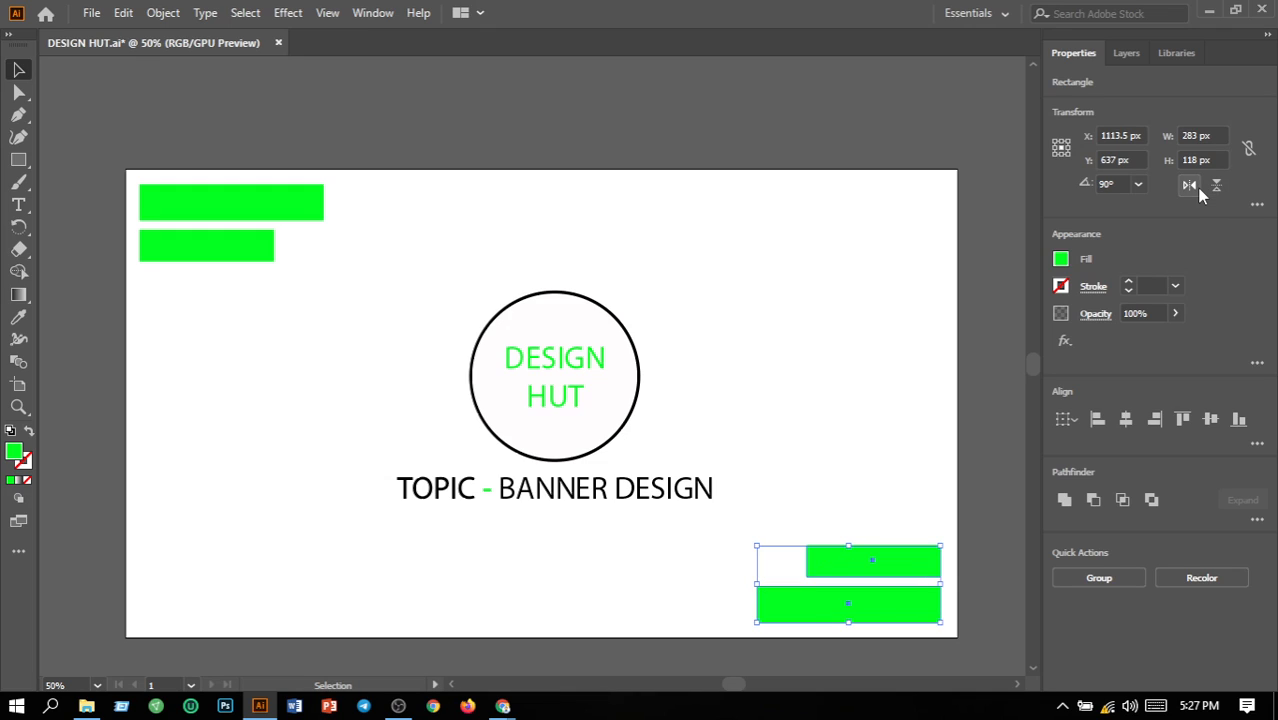
pyautogui.click(901, 403)
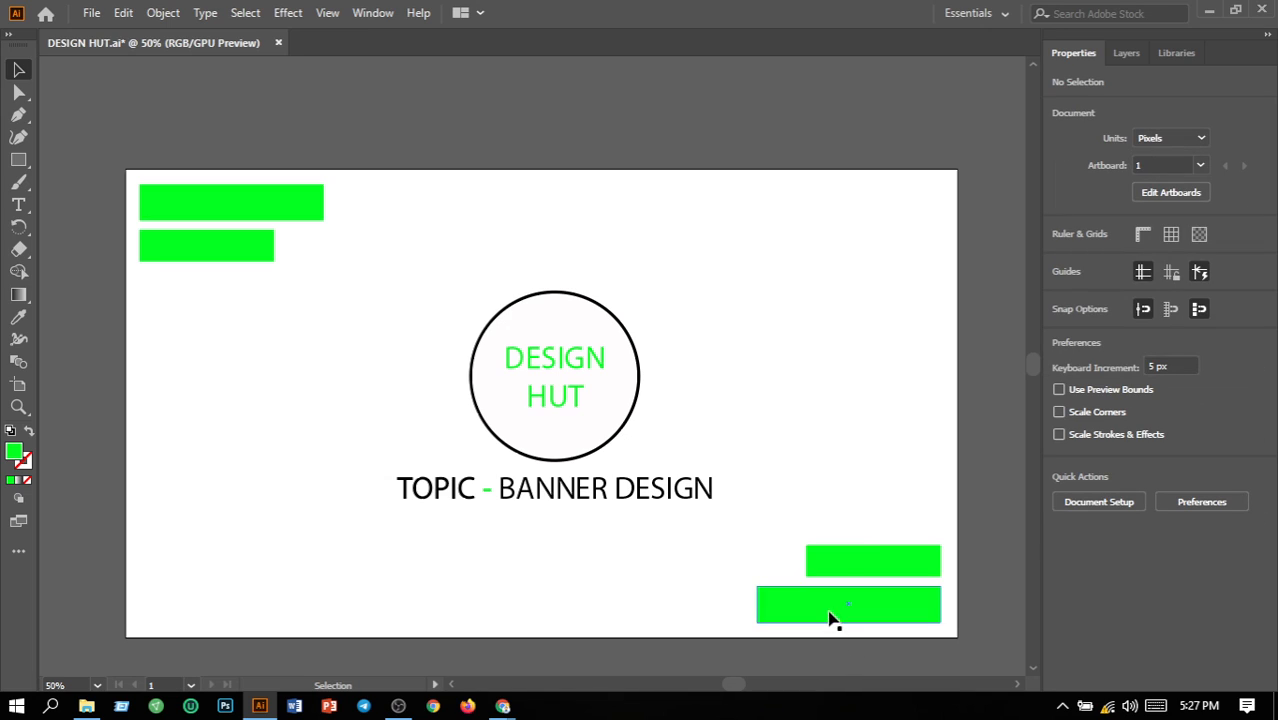
# Step: Change the fill colour of the two lower-right bars to red, hex FF0000
pyautogui.click(867, 570)
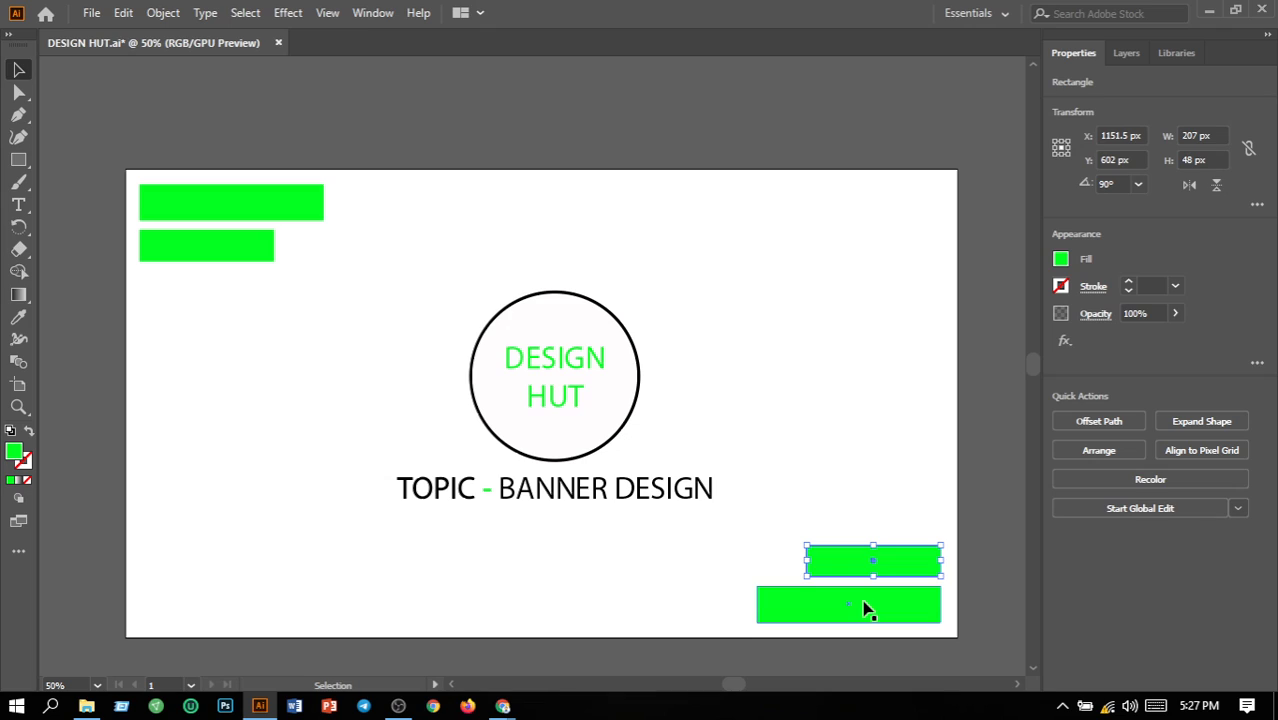
pyautogui.keyDown('shift'); pyautogui.click(866, 610); pyautogui.keyUp('shift')
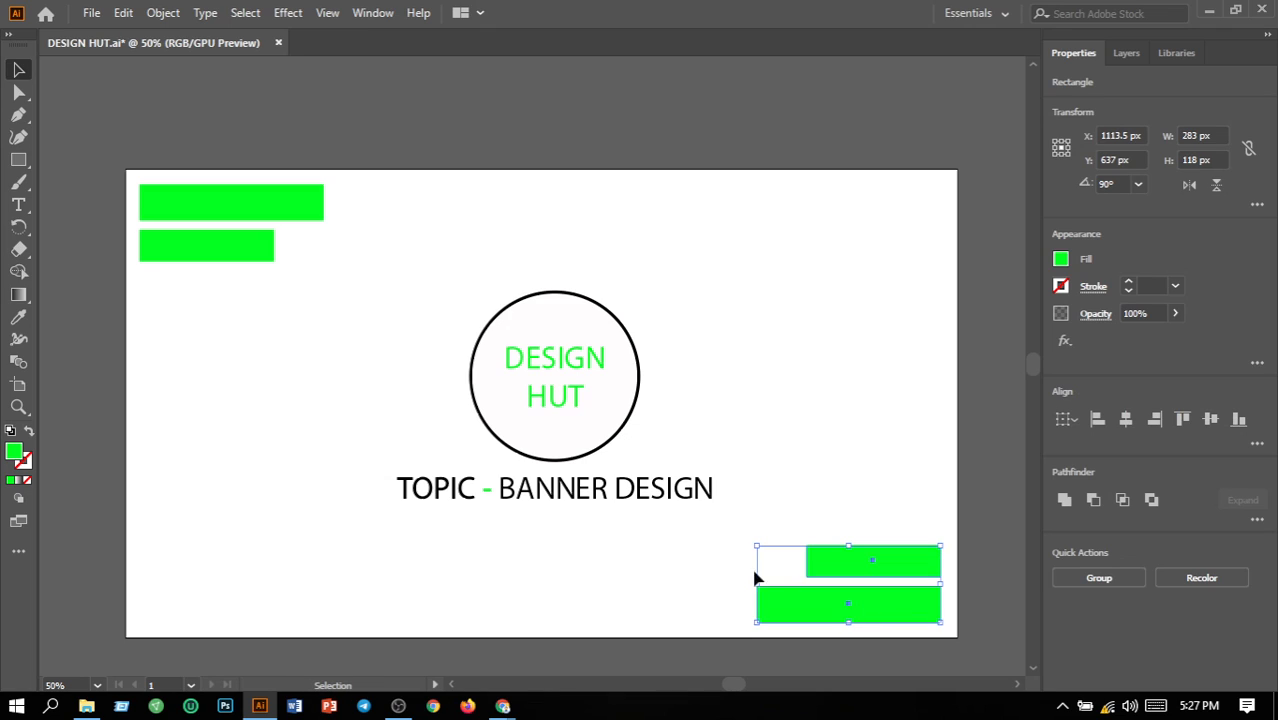
pyautogui.doubleClick(13, 455)
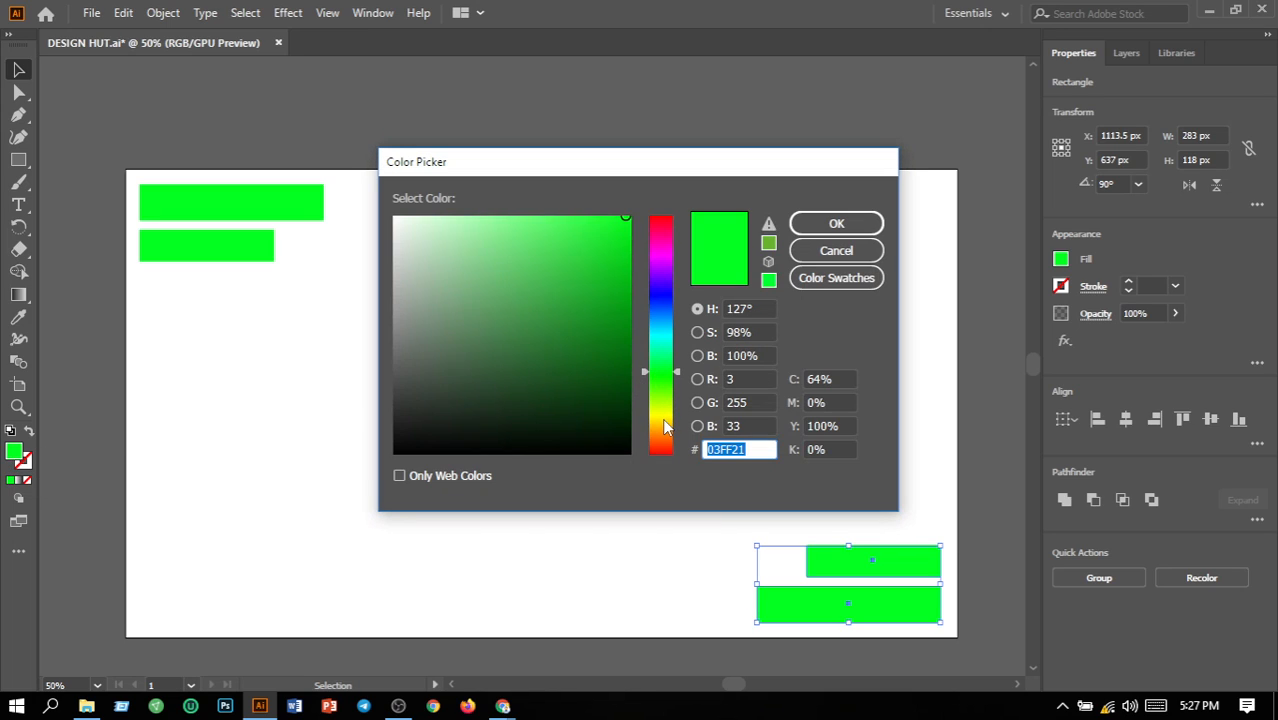
pyautogui.moveTo(662, 430); pyautogui.dragTo(662, 513)
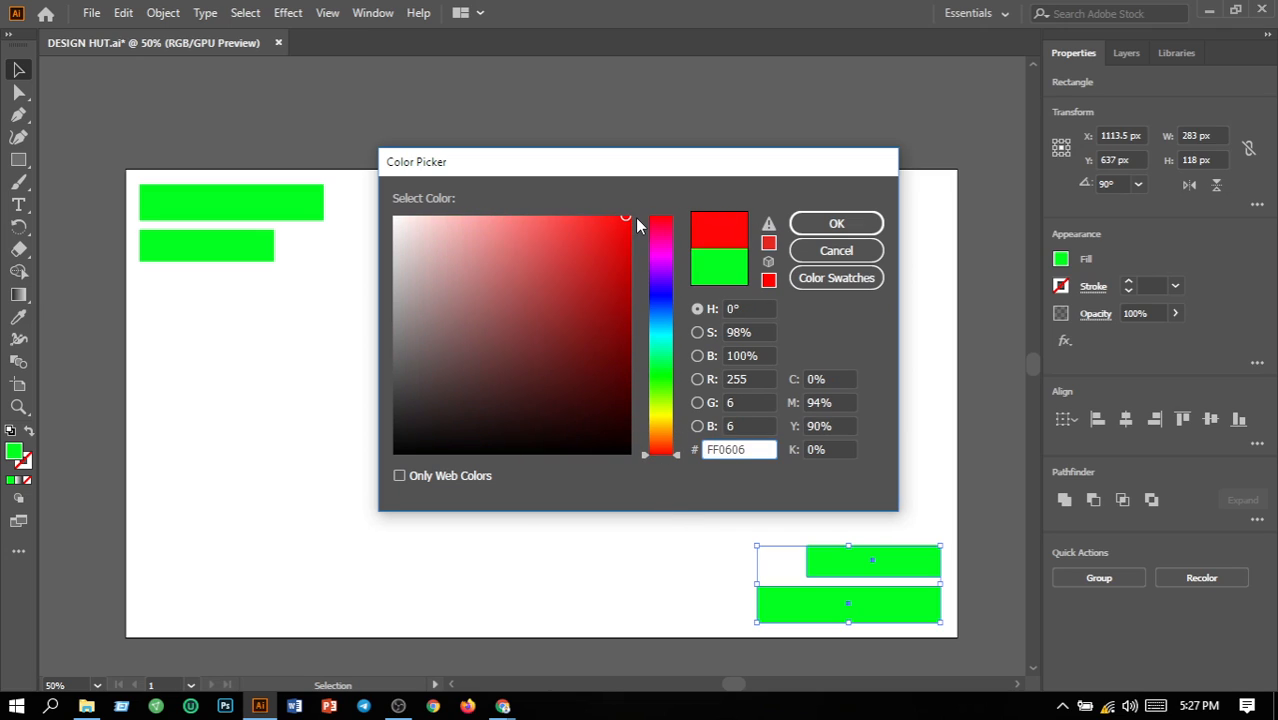
pyautogui.moveTo(633, 218); pyautogui.dragTo(632, 214)
pyautogui.moveTo(744, 449); pyautogui.dragTo(604, 434)
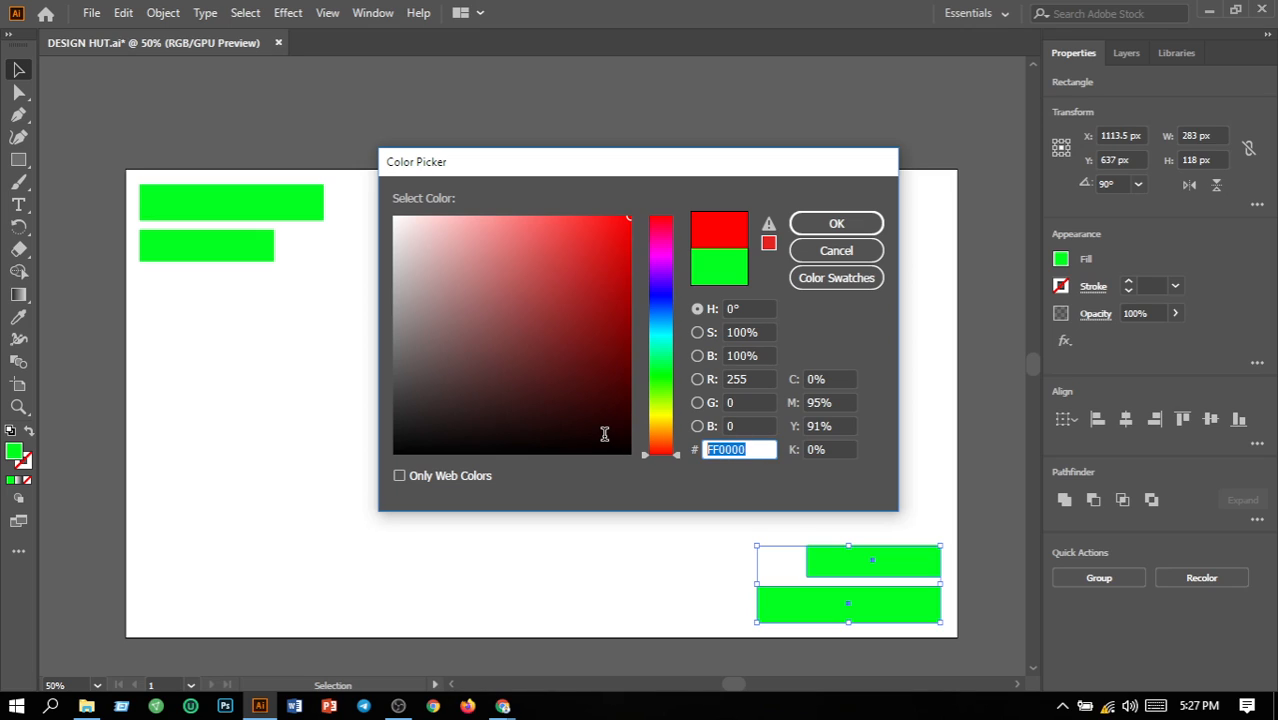
pyautogui.write('c')
pyautogui.press('BackSpace')
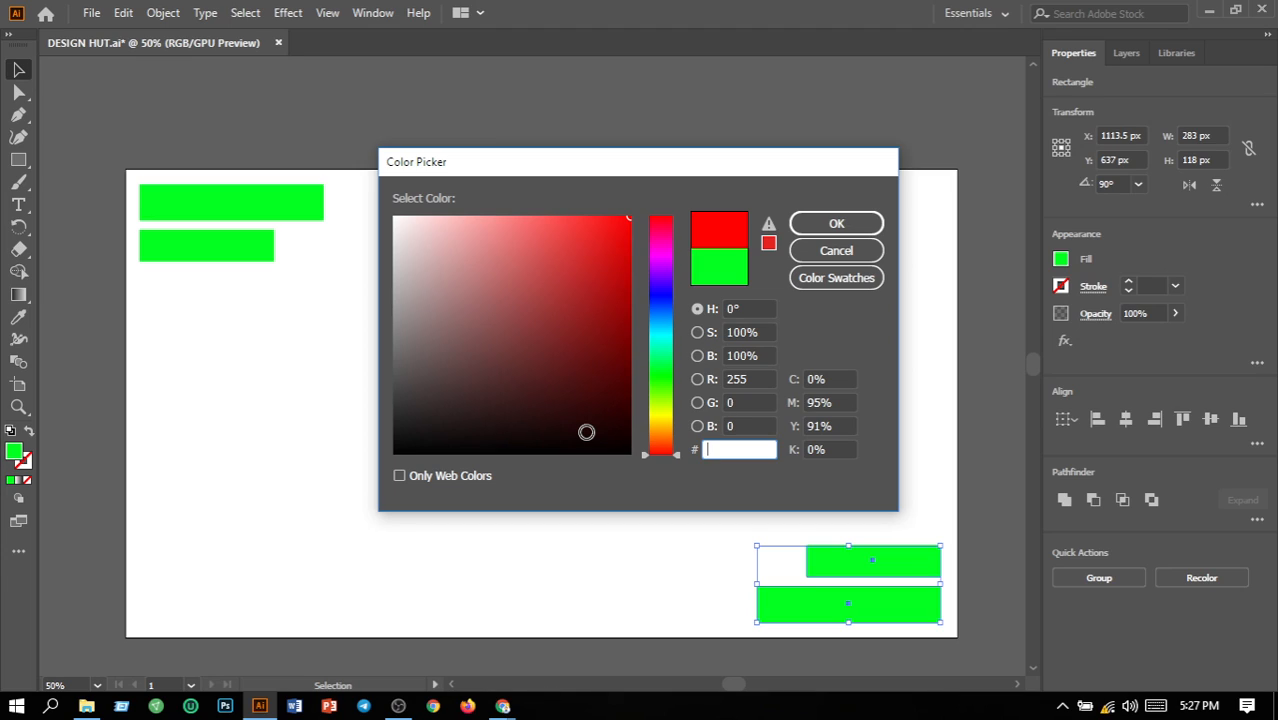
pyautogui.hotkey('ctrl', 'z')
pyautogui.press('BackSpace')
pyautogui.click(630, 216)
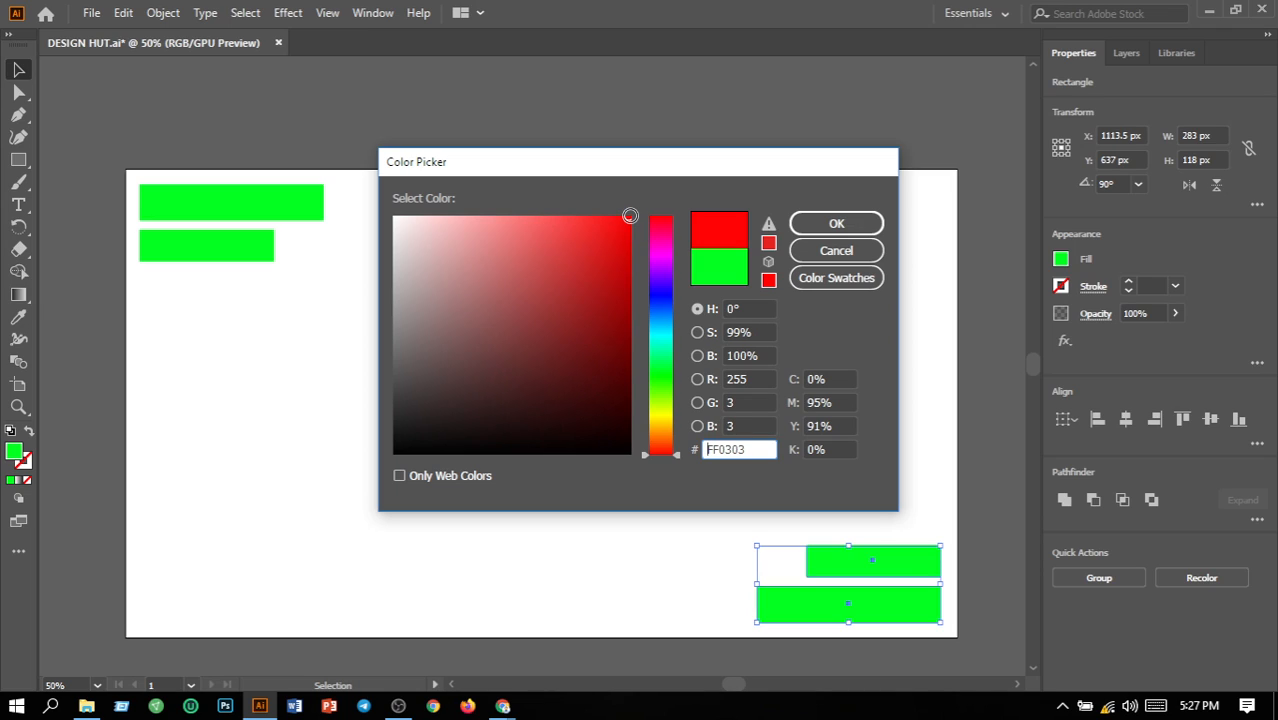
pyautogui.moveTo(630, 216); pyautogui.dragTo(642, 210)
pyautogui.doubleClick(755, 449)
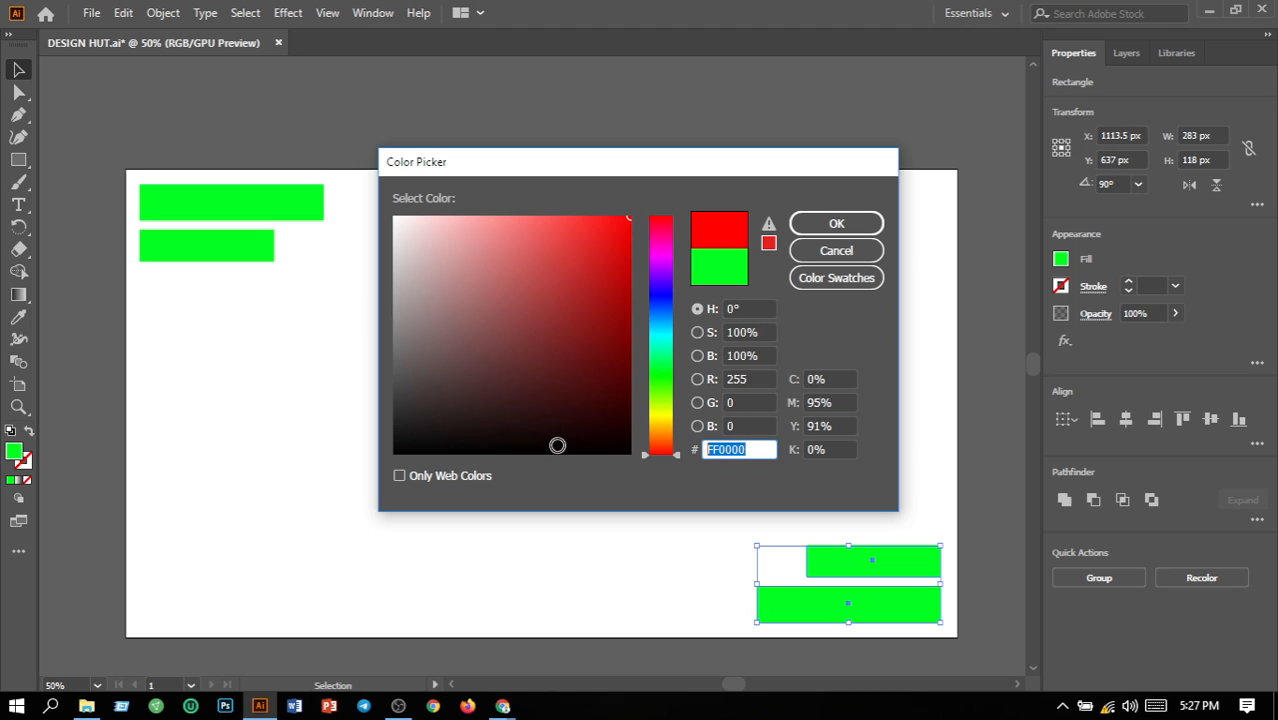
pyautogui.click(846, 226)
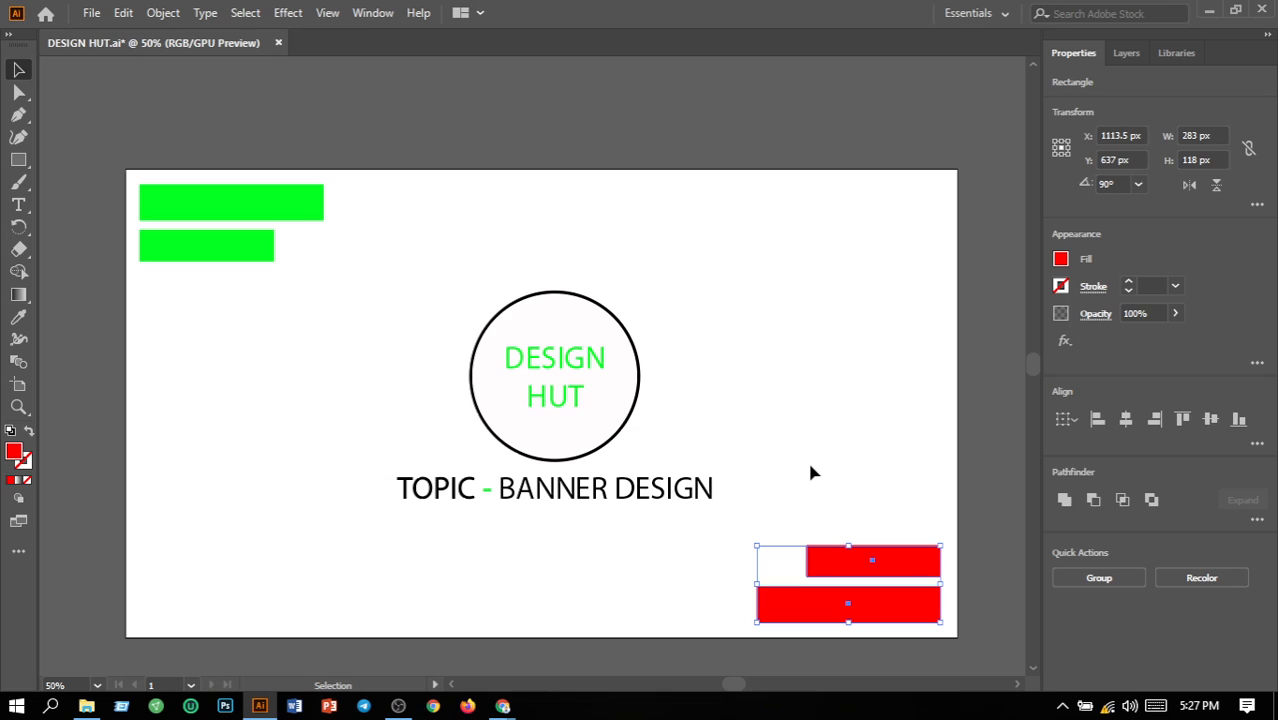
# Step: Change the fill colour of the two upper-left bars to hex FF0000
pyautogui.click(234, 214)
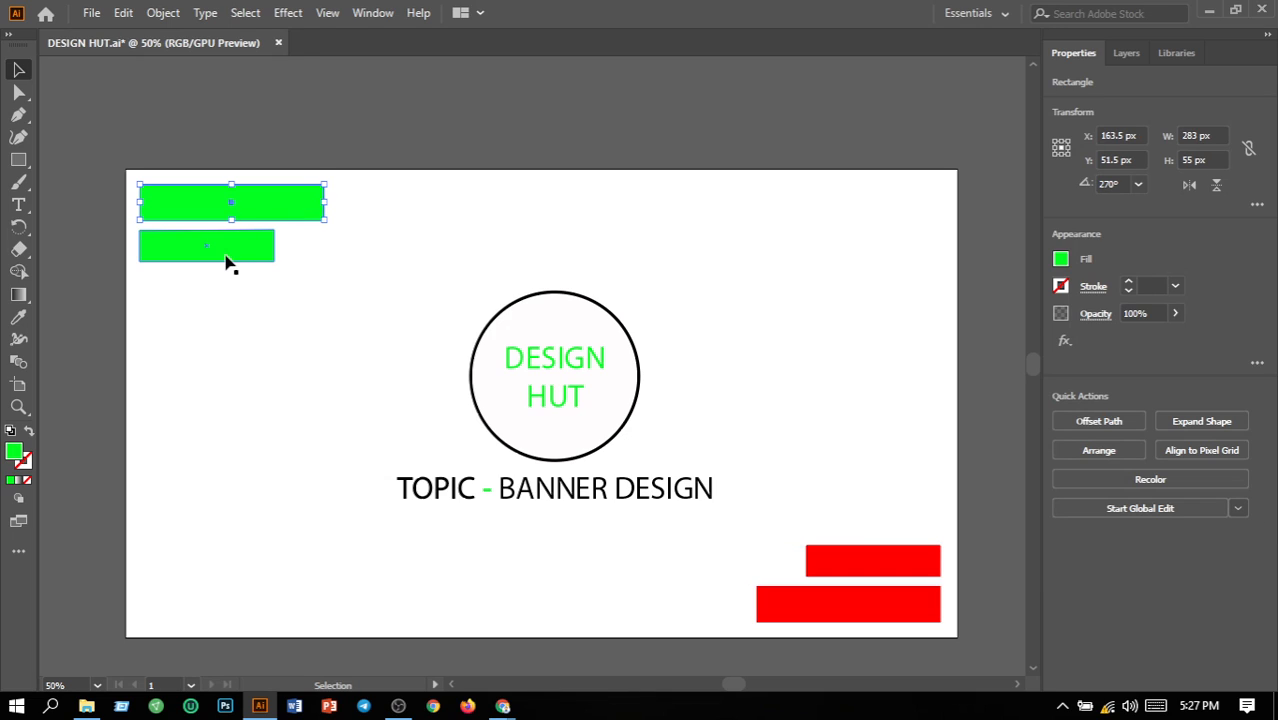
pyautogui.keyDown('shift'); pyautogui.click(226, 259); pyautogui.keyUp('shift')
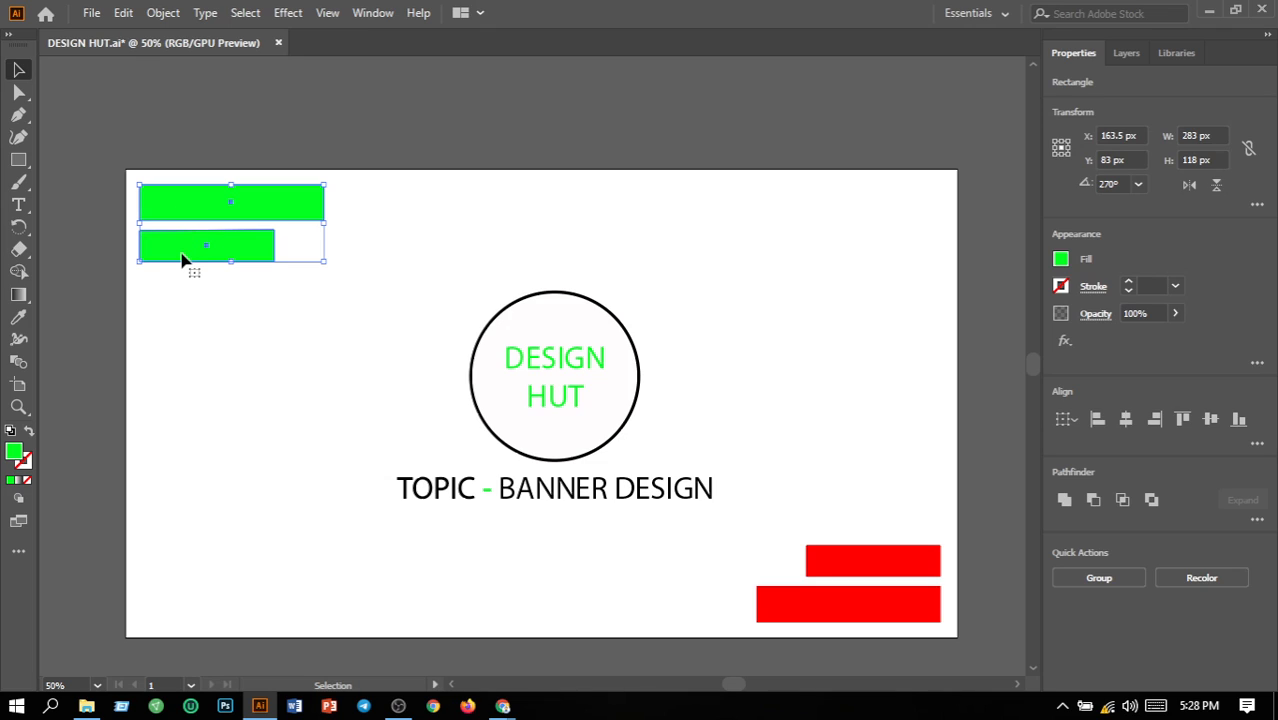
pyautogui.doubleClick(14, 453)
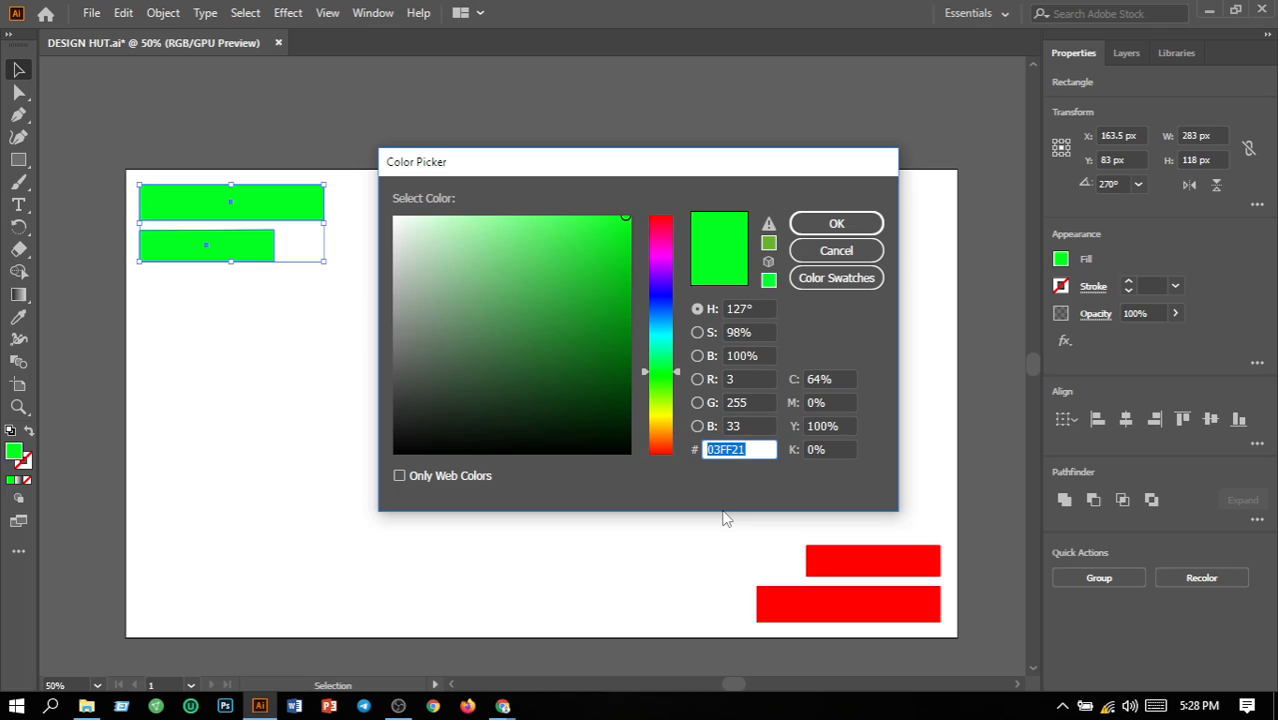
pyautogui.write('FF0000')
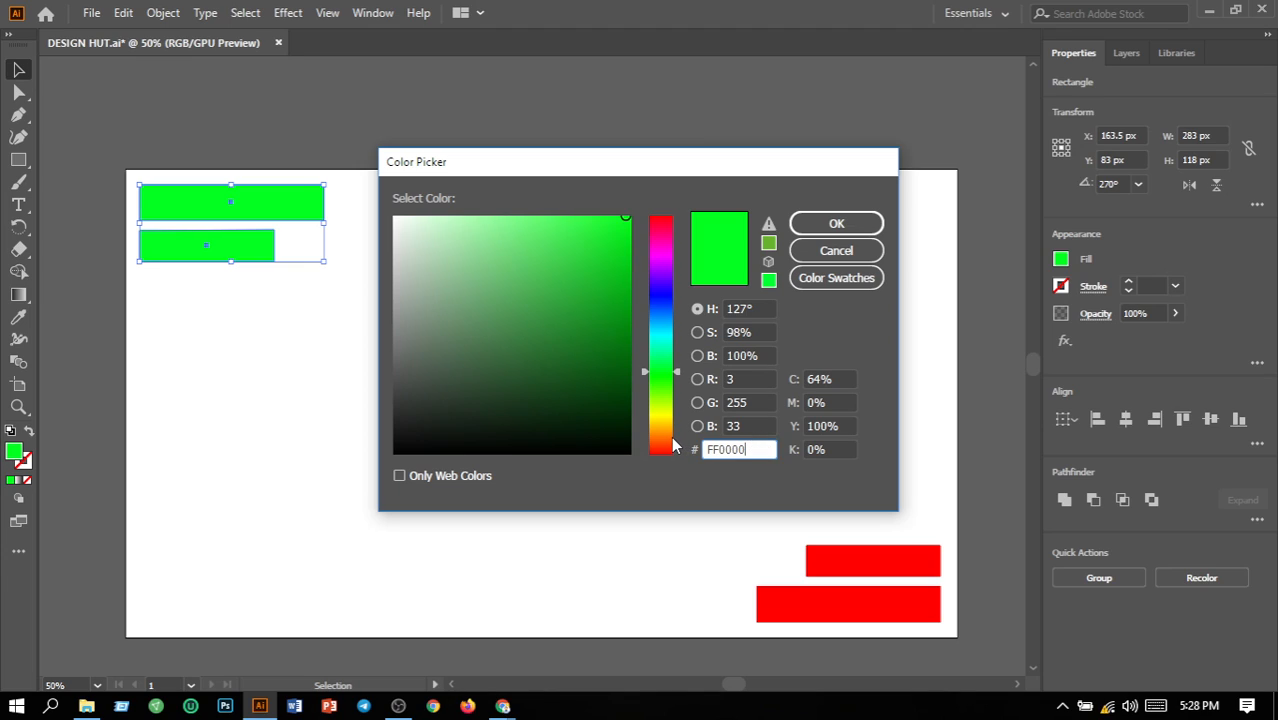
pyautogui.click(829, 229)
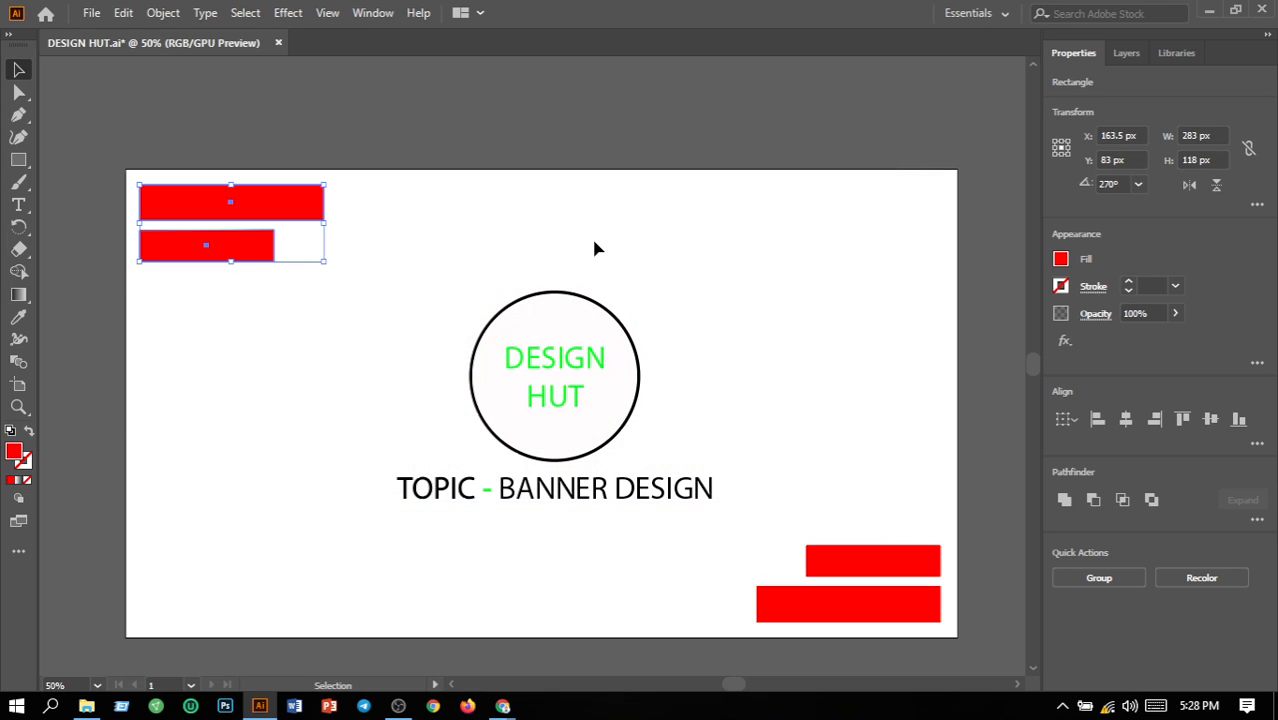
pyautogui.click(594, 252)
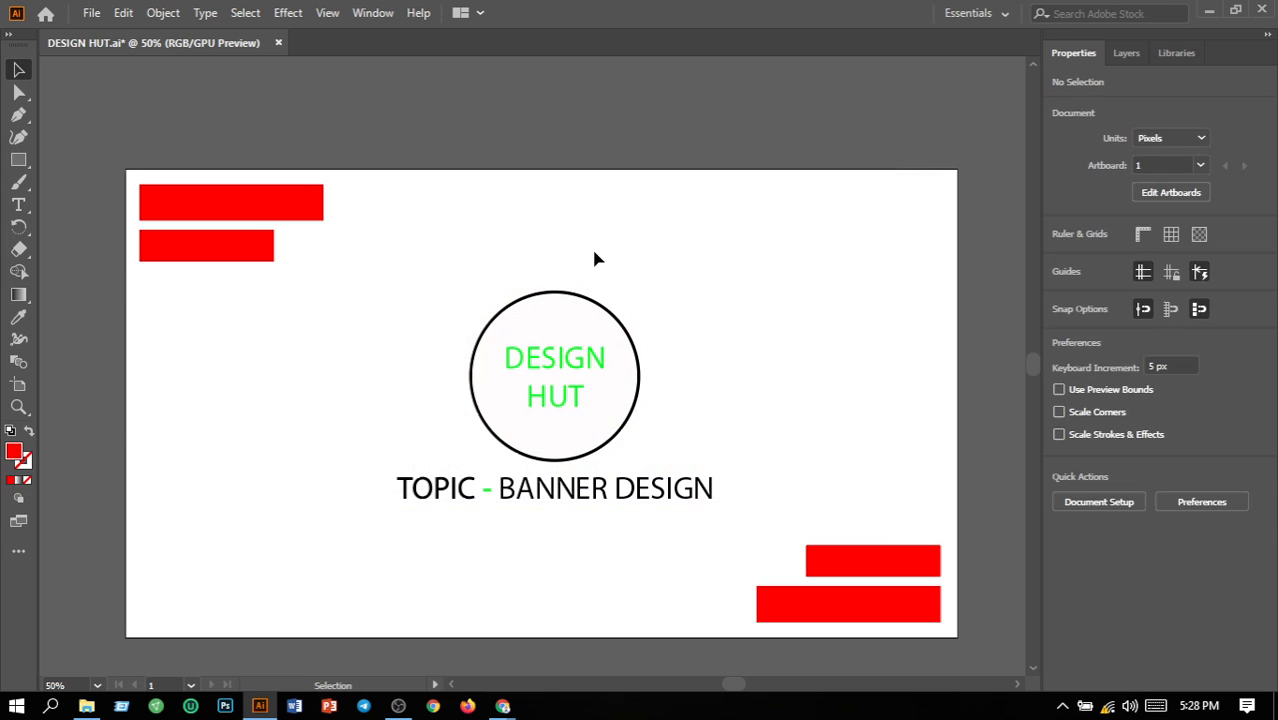
# Step: Change the fill colour of the DESIGN HUT text inside the circle to red, hex FF0000
pyautogui.click(588, 369)
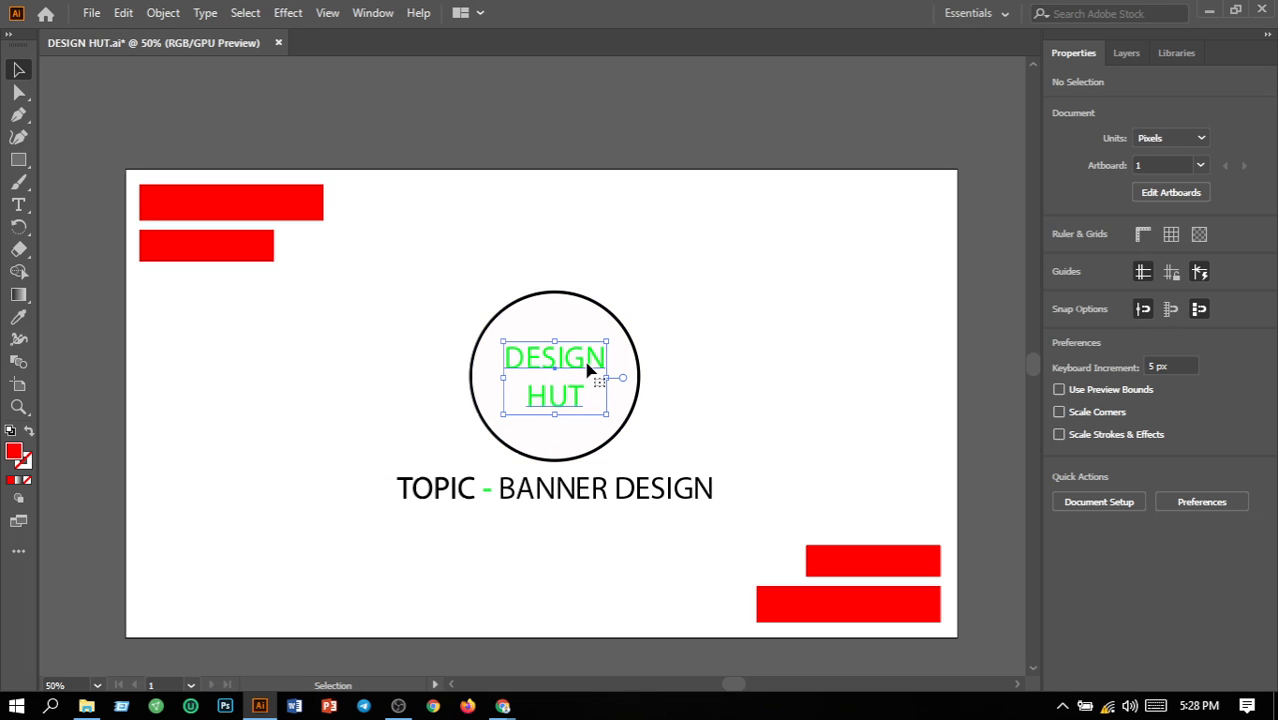
pyautogui.doubleClick(16, 458)
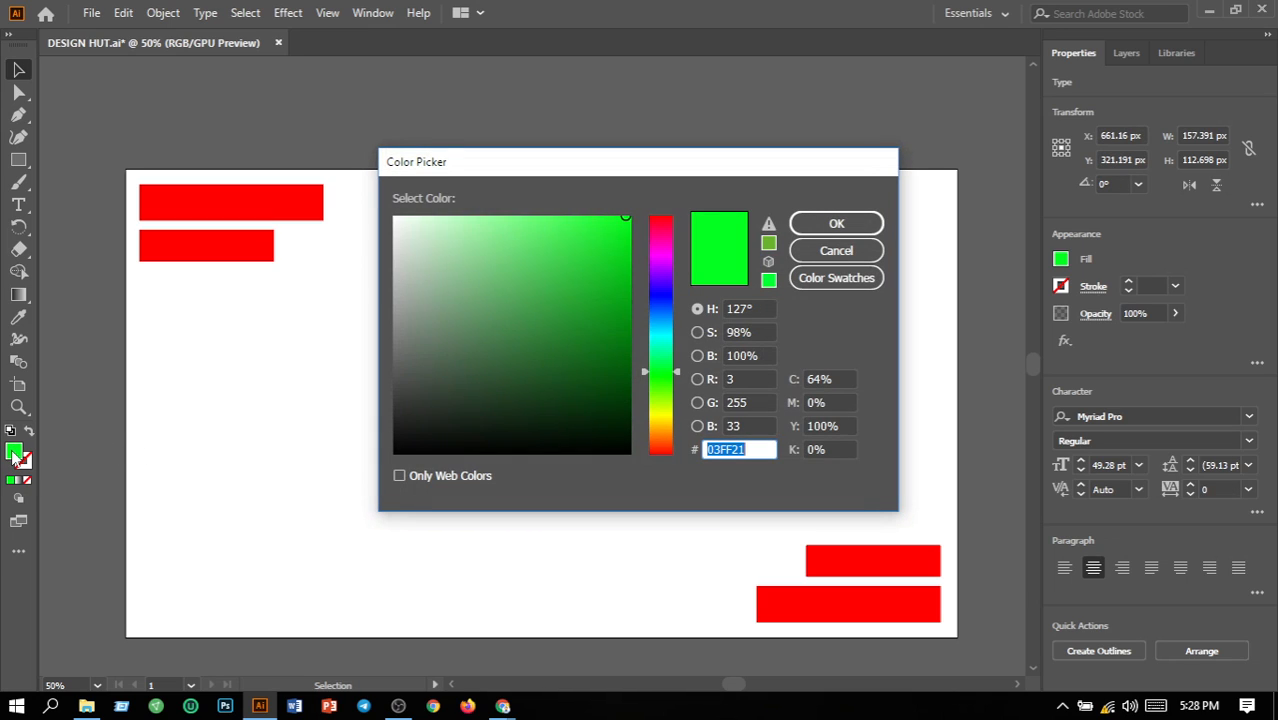
pyautogui.write('FF0000')
pyautogui.click(858, 228)
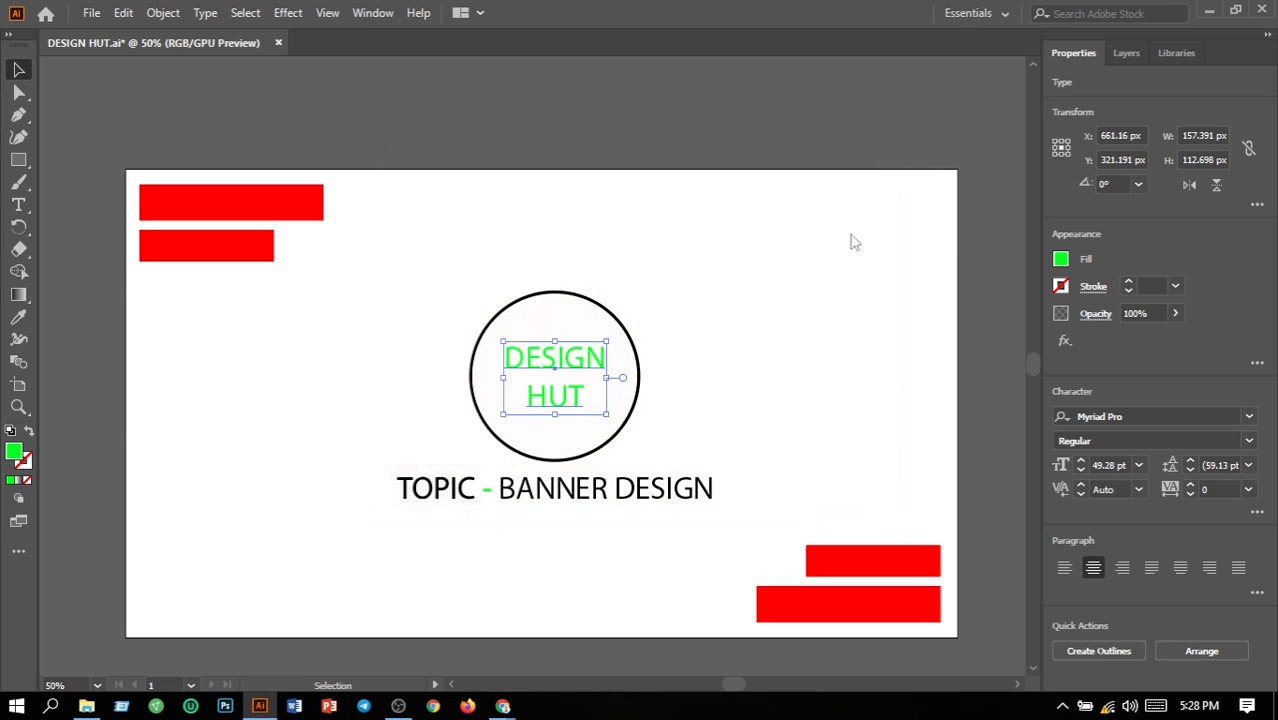
pyautogui.click(539, 596)
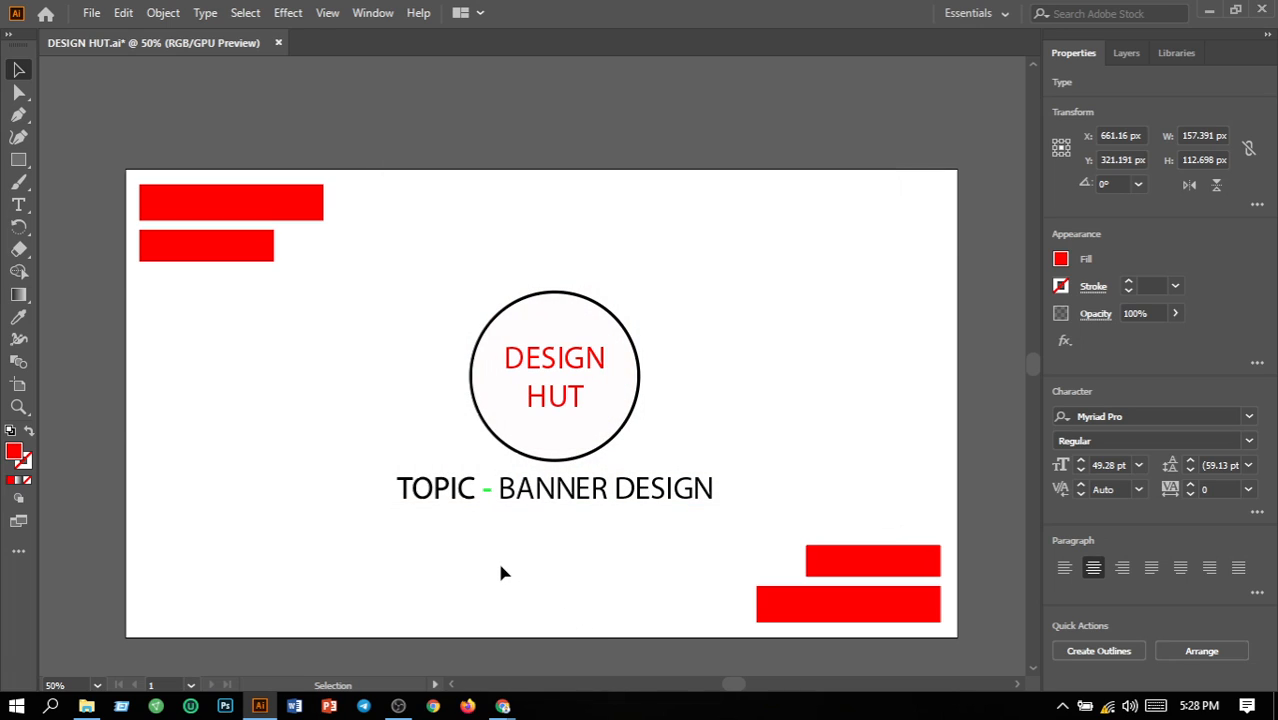
# Step: Change the fill colour of the dash after the word TOPIC to hex FF0000
pyautogui.click(489, 495)
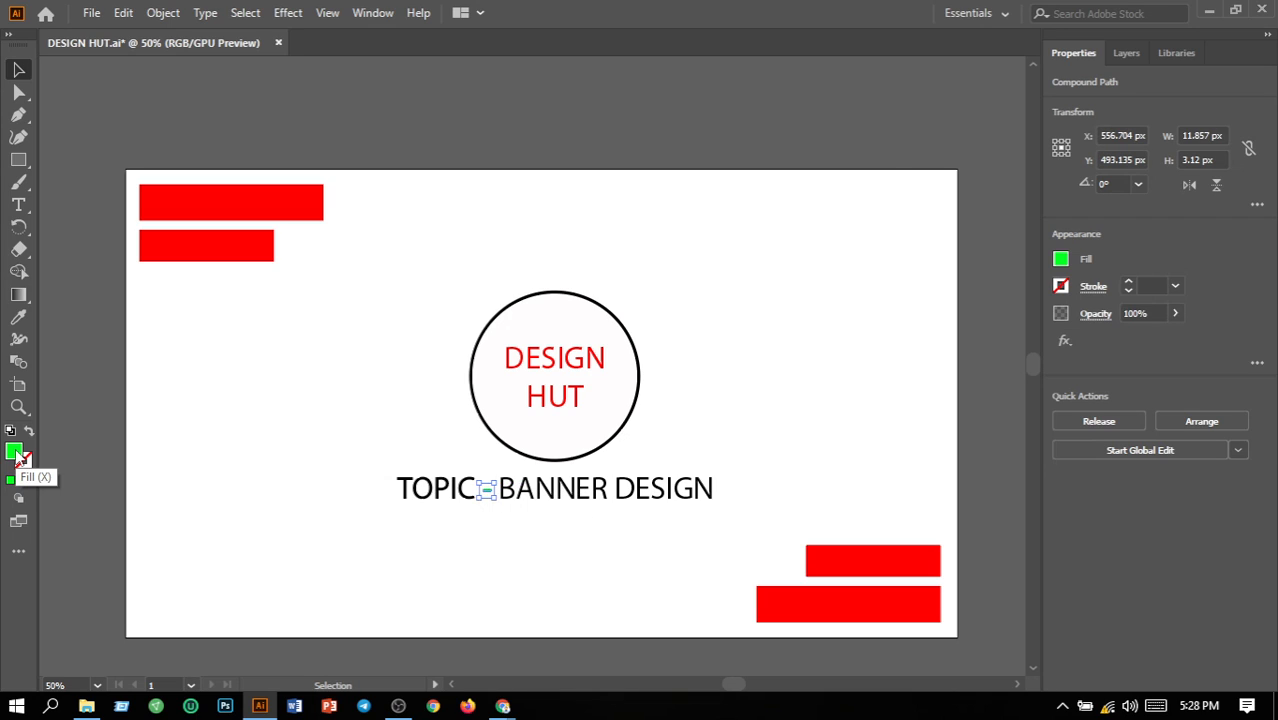
pyautogui.doubleClick(20, 455)
pyautogui.moveTo(667, 419); pyautogui.dragTo(657, 477)
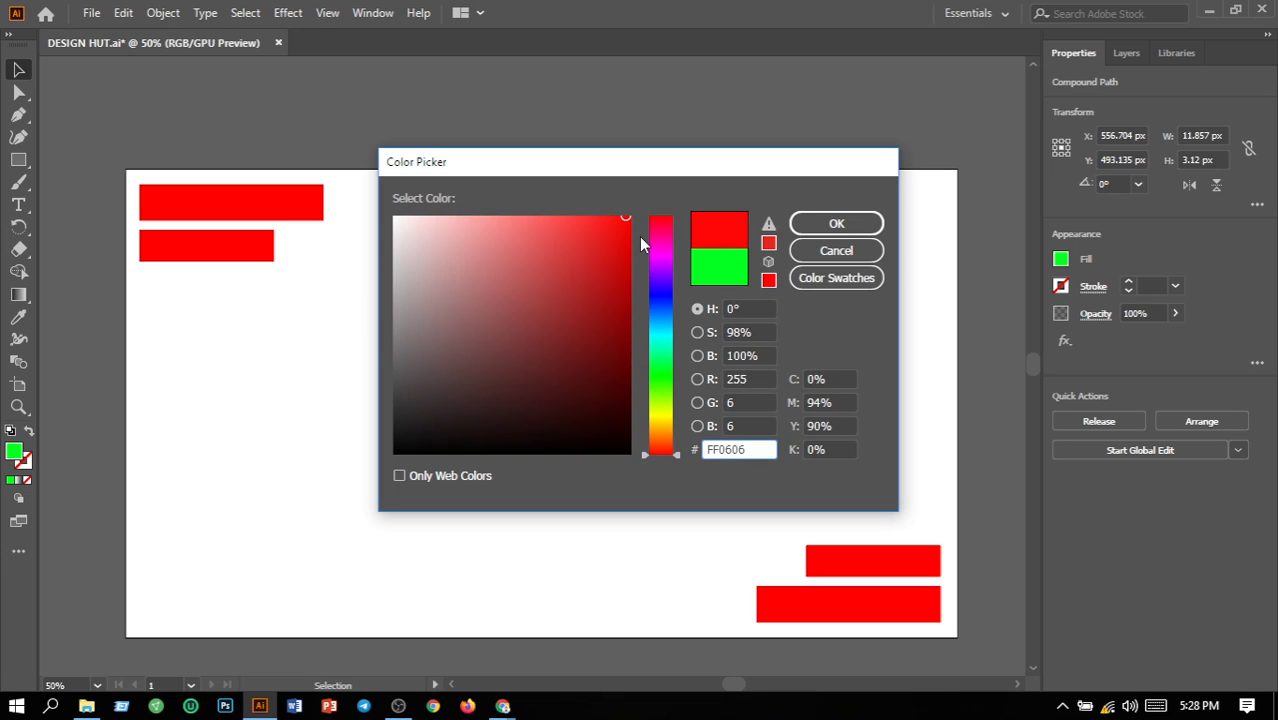
pyautogui.write('F')
pyautogui.doubleClick(750, 449)
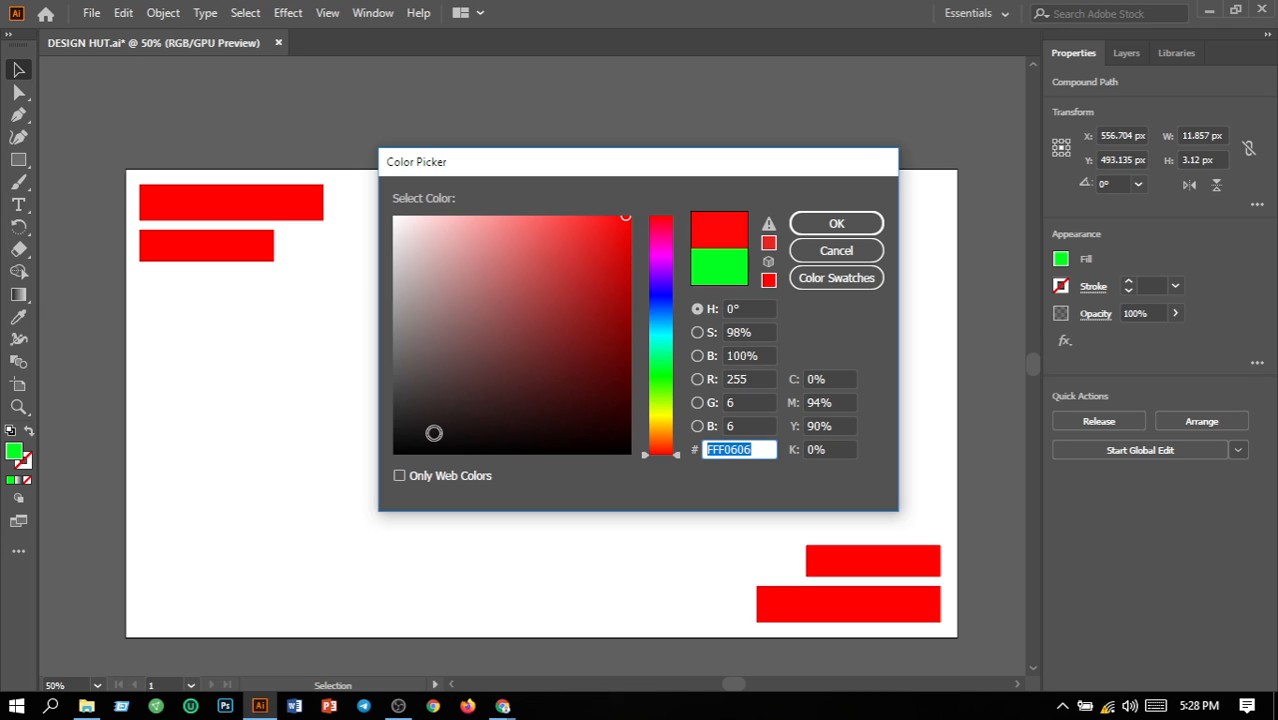
pyautogui.write('FF0000')
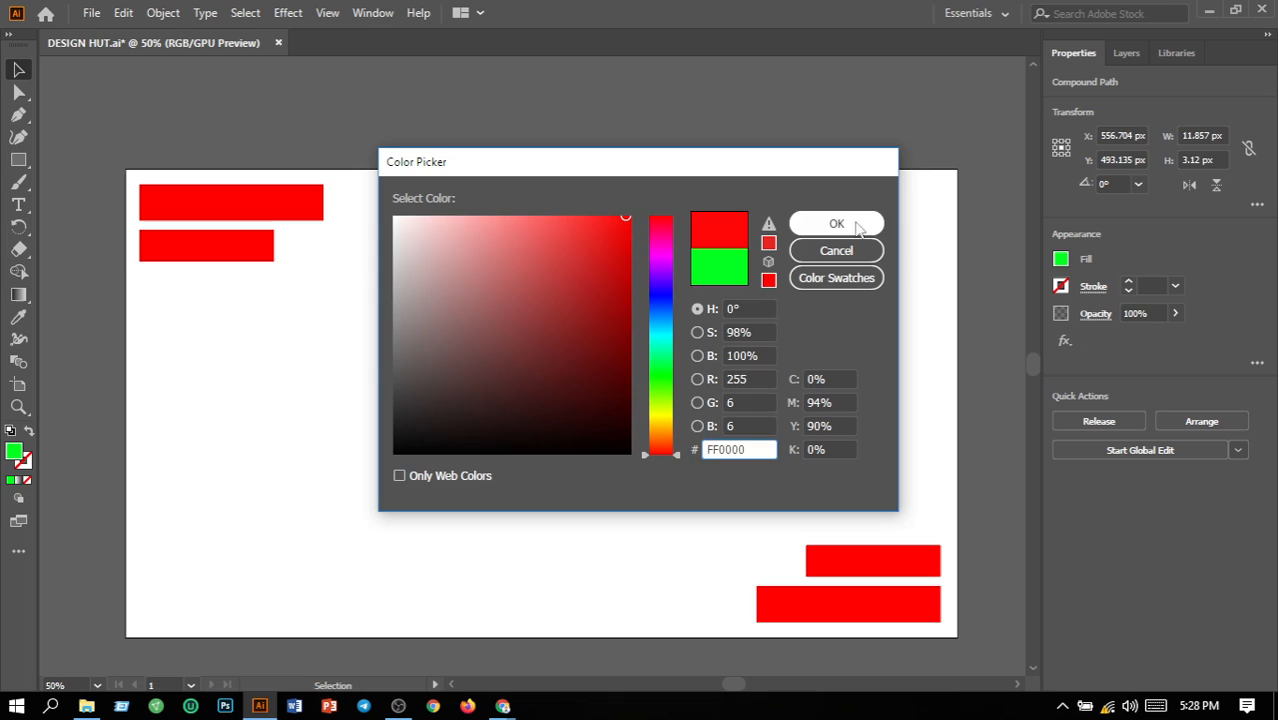
pyautogui.click(857, 226)
pyautogui.click(772, 425)
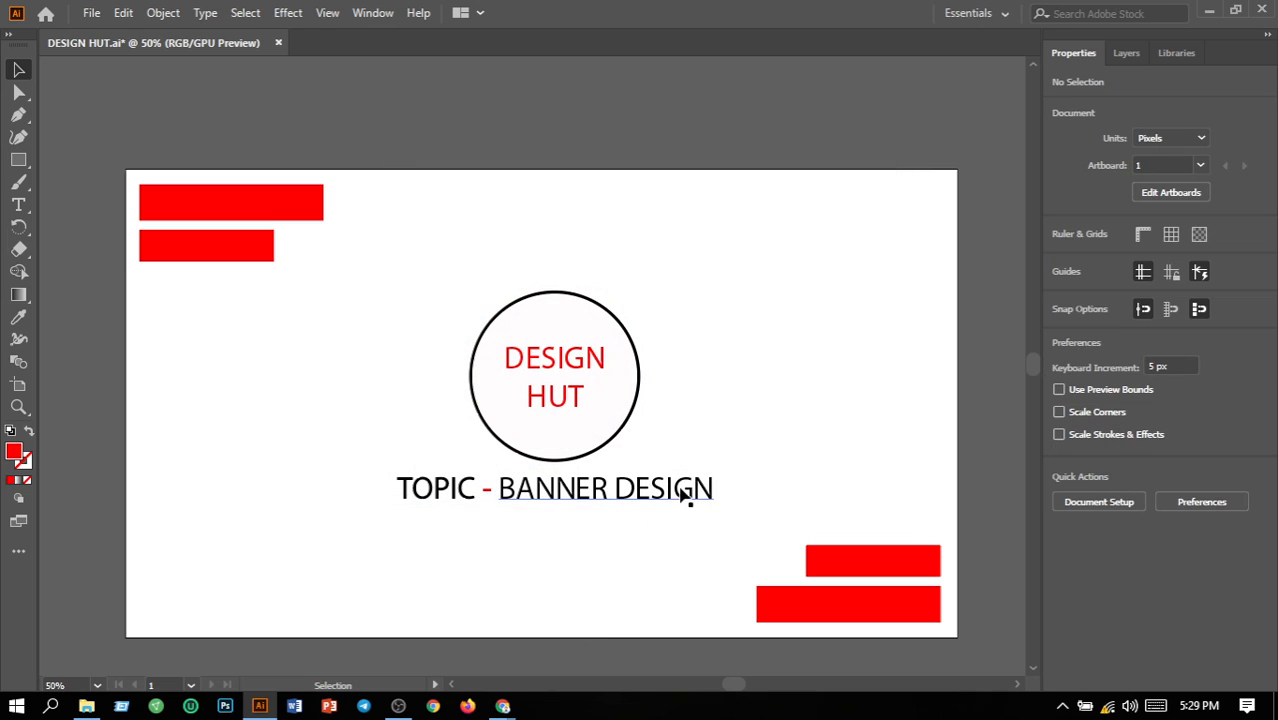
# Step: Replace the word BANNER with FLYER in the topic line so that it reads FLYER DESIGN
pyautogui.click(18, 204)
pyautogui.click(607, 488)
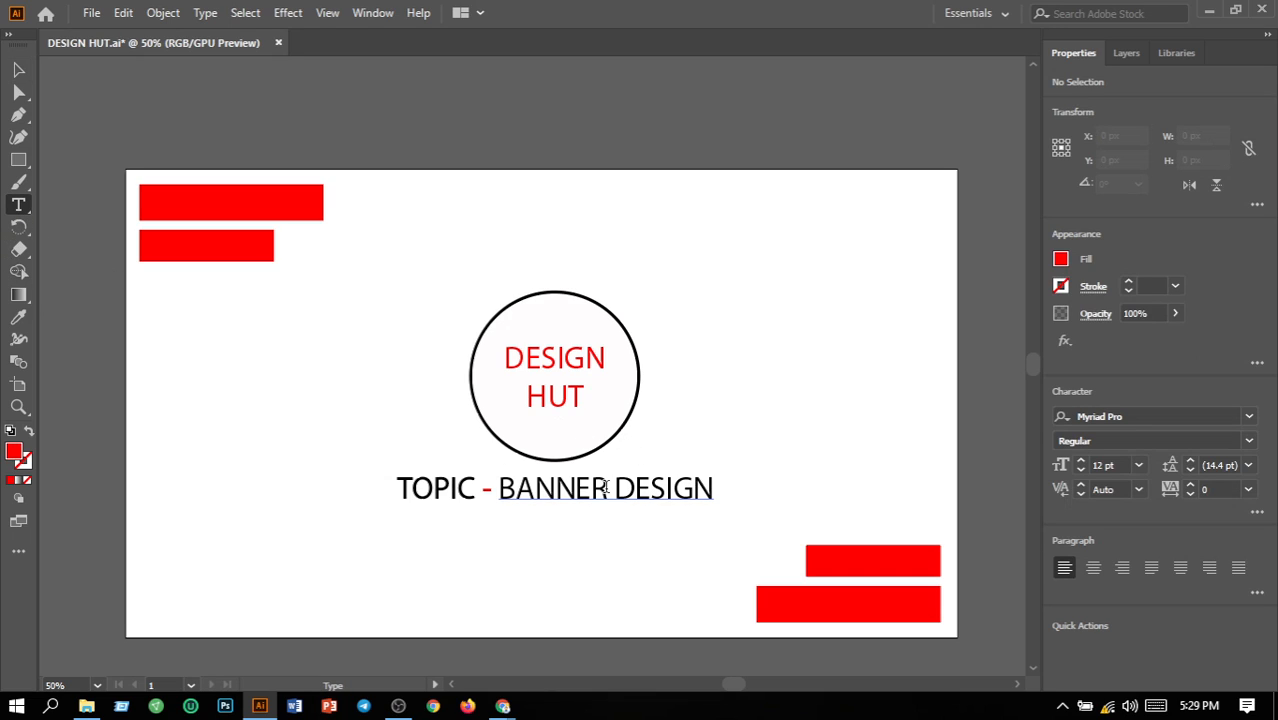
pyautogui.press('BackSpace')
pyautogui.press('BackSpace')
pyautogui.press('BackSpace')
pyautogui.press('BackSpace')
pyautogui.press('BackSpace')
pyautogui.press('BackSpace')
pyautogui.press('BackSpace')
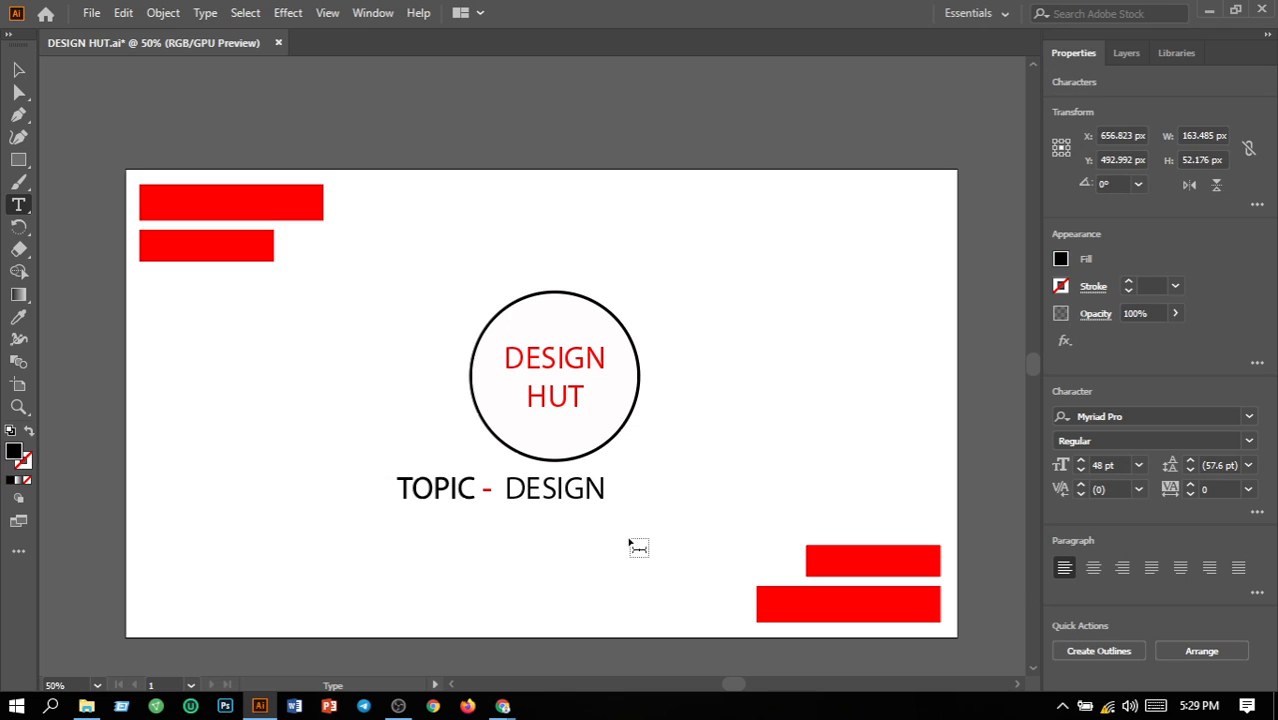
pyautogui.write('F')
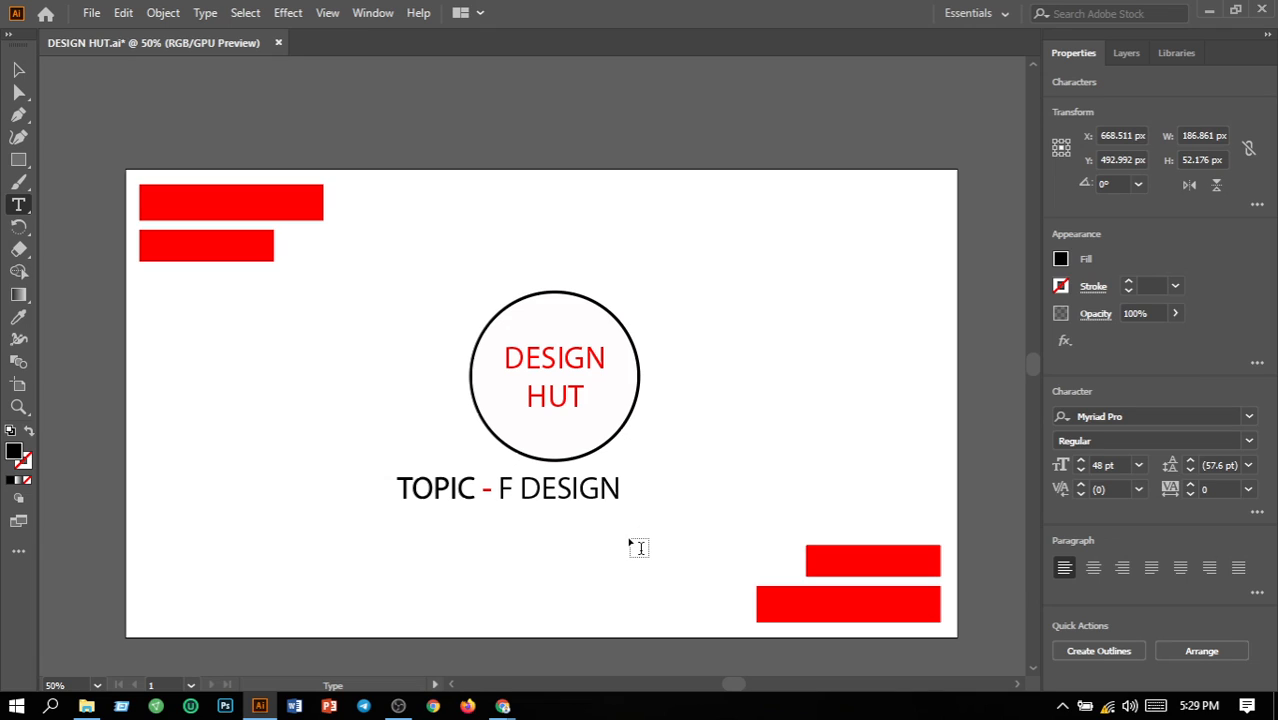
pyautogui.write('LYER')
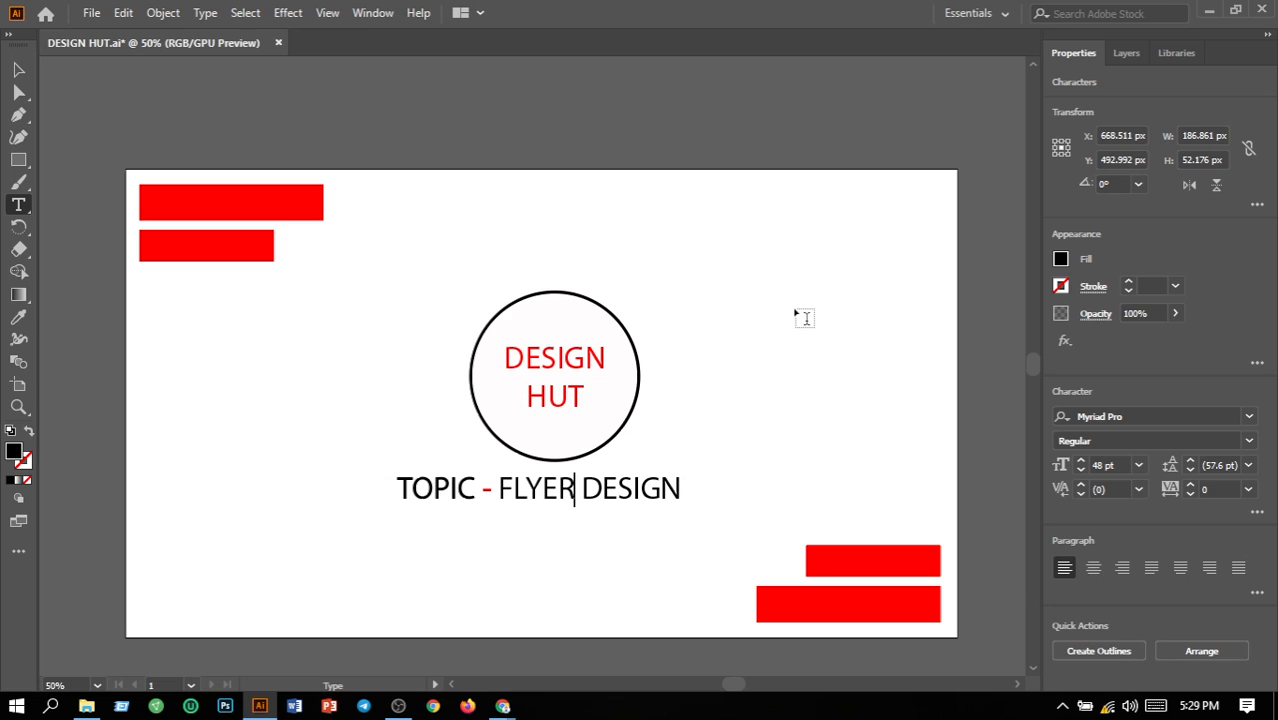
pyautogui.click(18, 69)
pyautogui.click(694, 390)
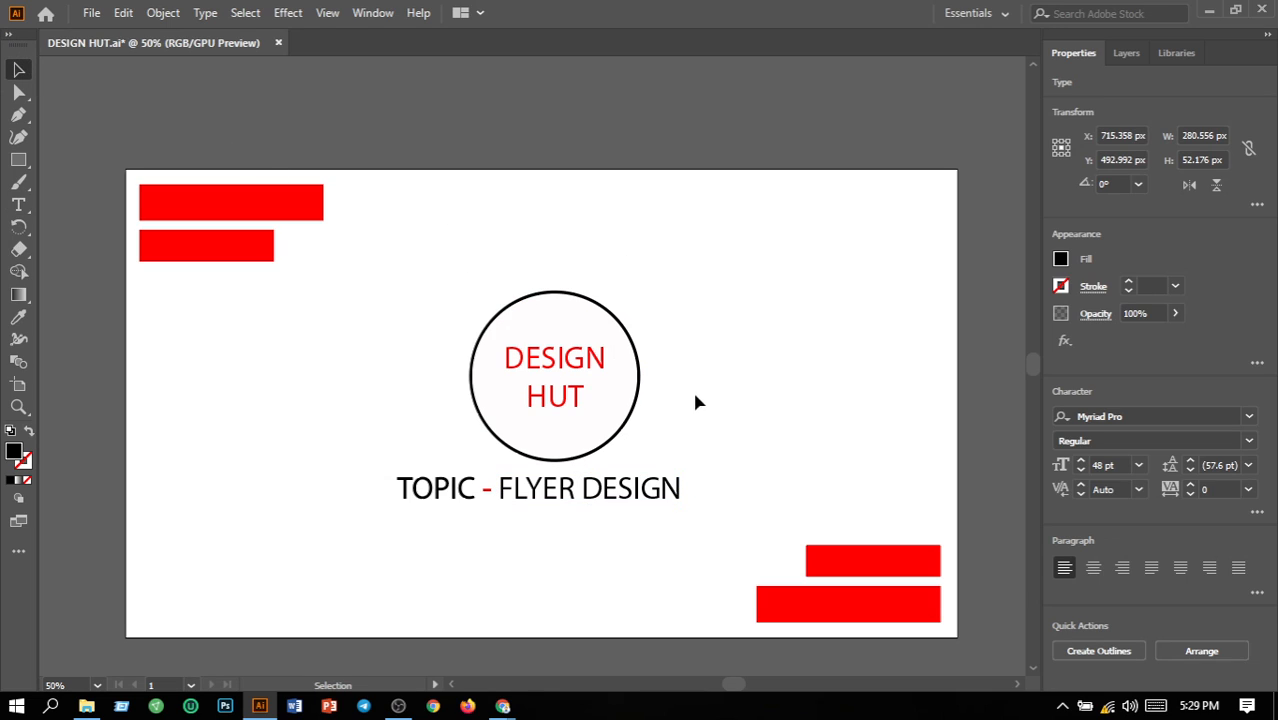
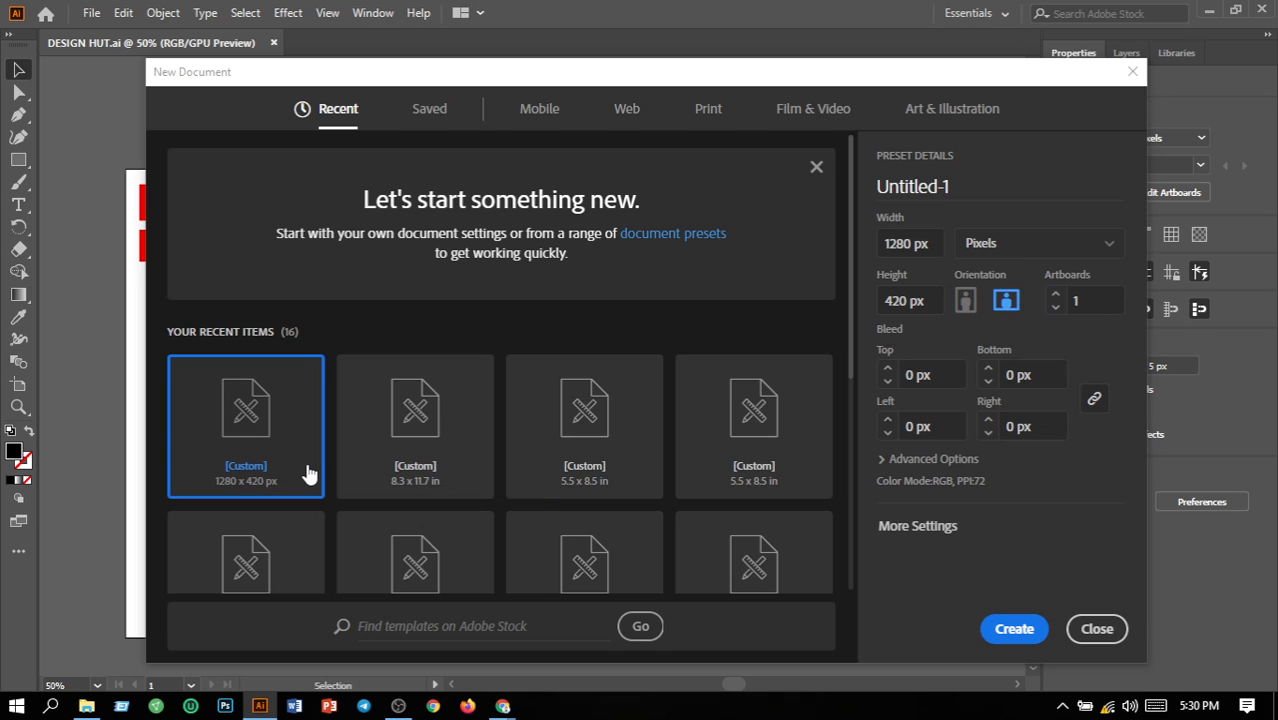
# Step: Create a new document from the recent custom 8.3 x 11.7 in portrait preset
pyautogui.click(449, 479)
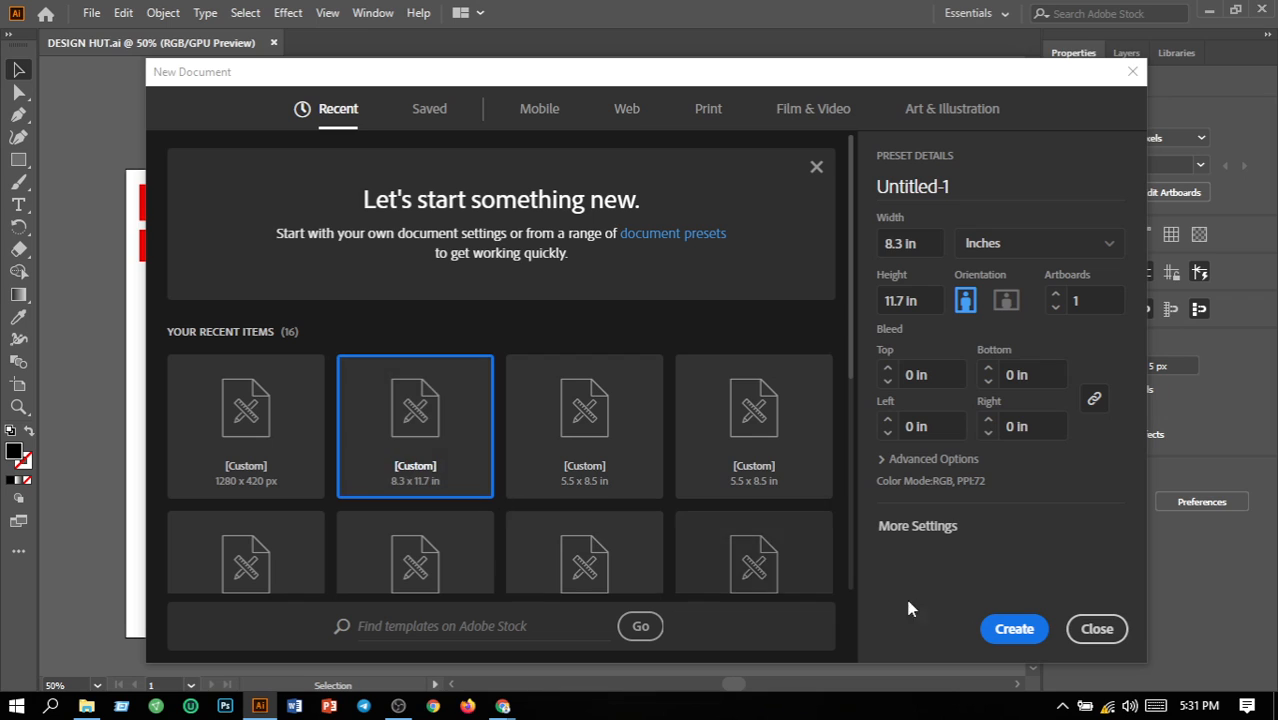
pyautogui.click(1029, 634)
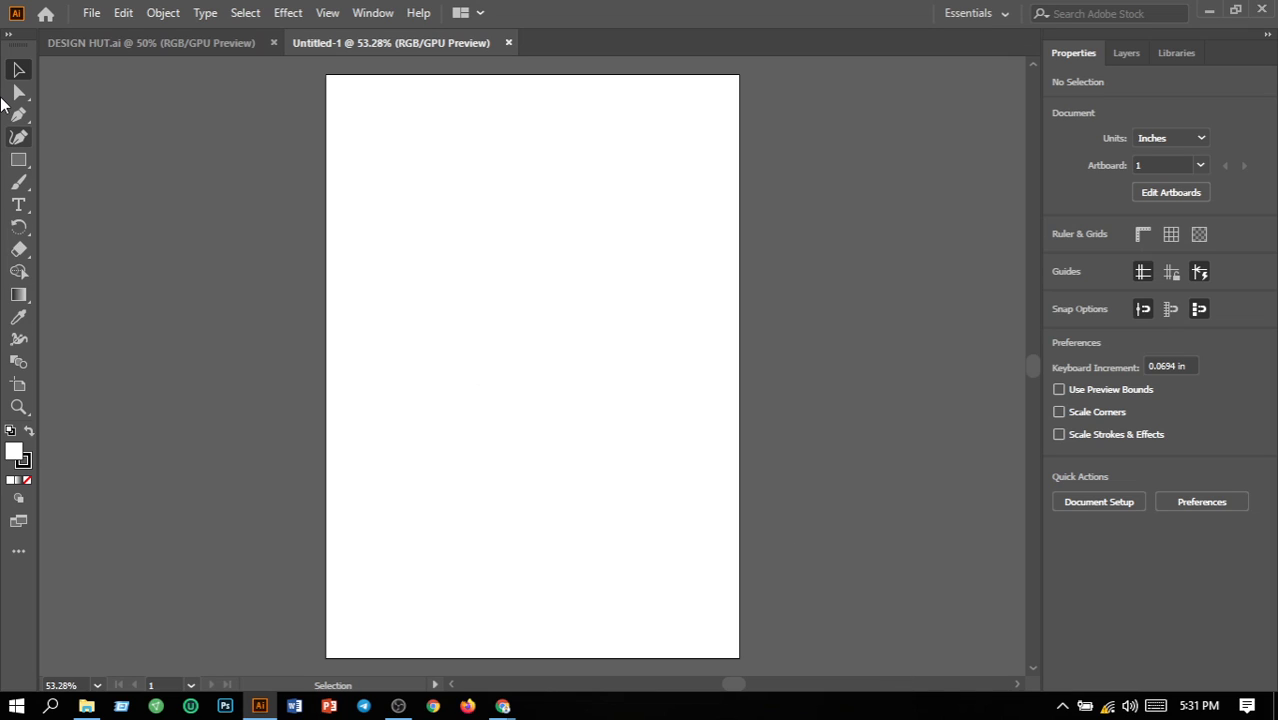
# Step: Place the image 0dc83e8b525b3c0fb16cabebe678d62f.jpg from the Downloads folder at the artboard's upper-left corner
pyautogui.click(92, 14)
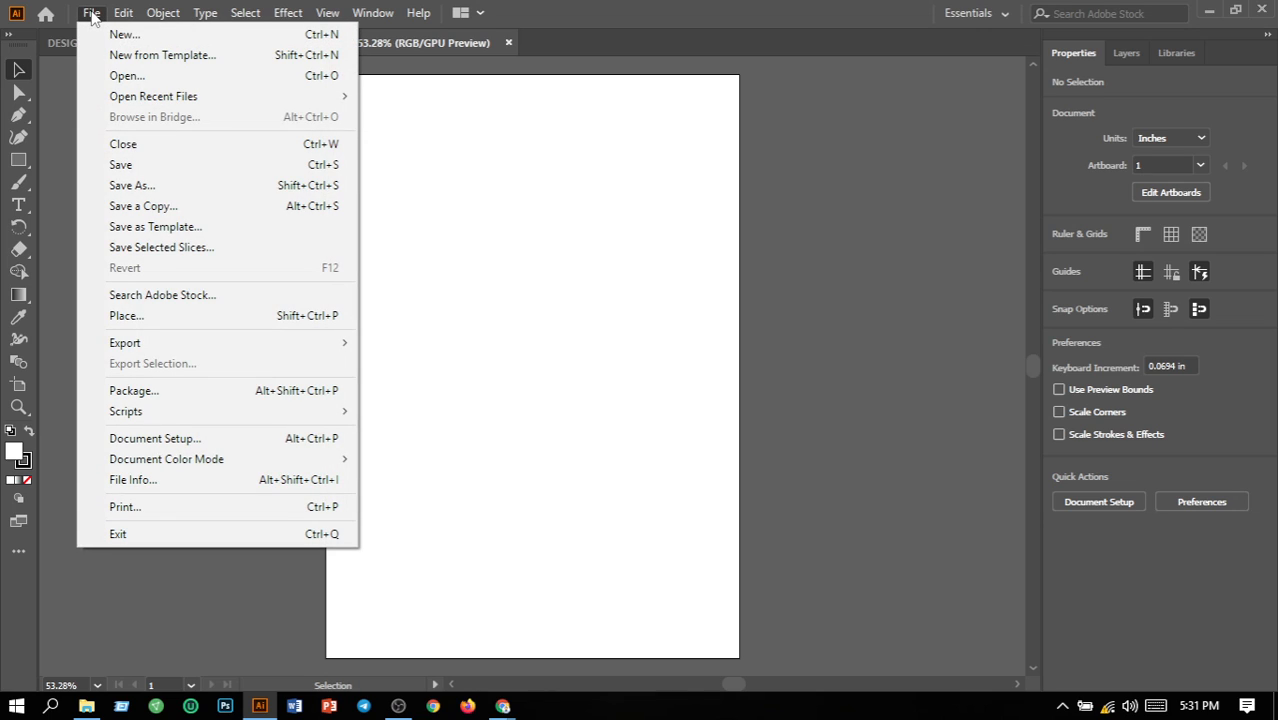
pyautogui.click(113, 318)
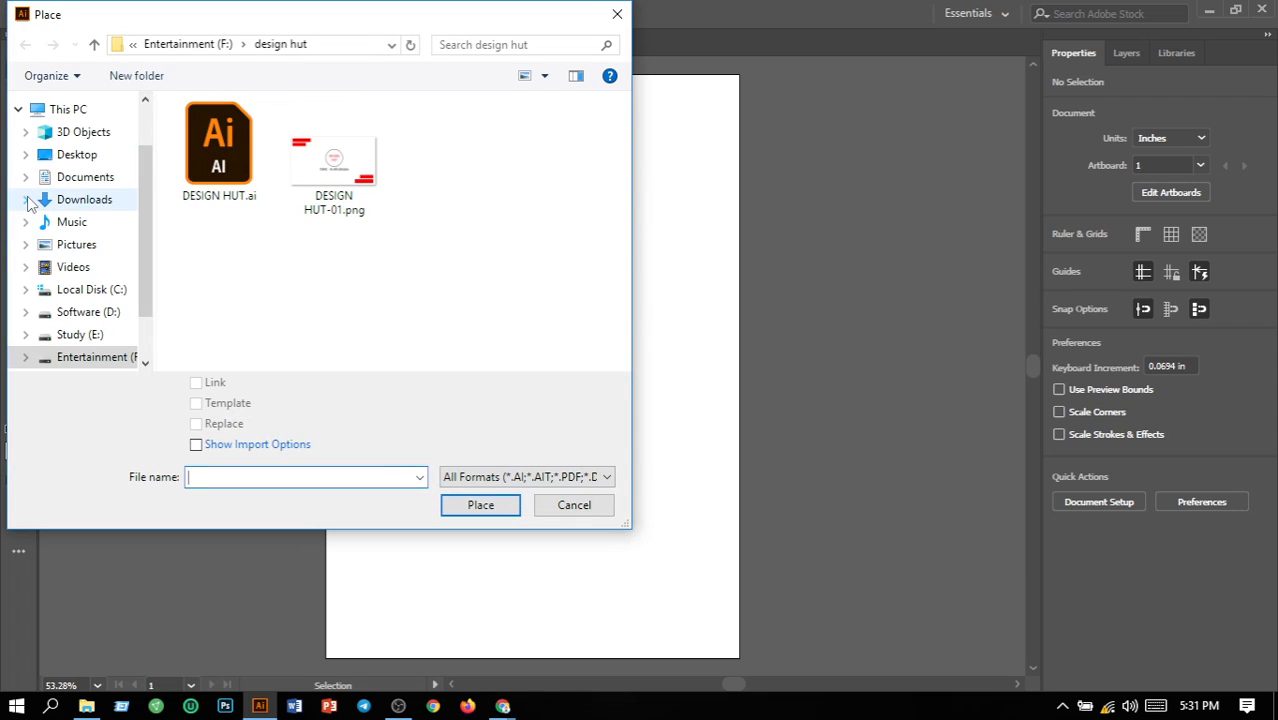
pyautogui.click(70, 200)
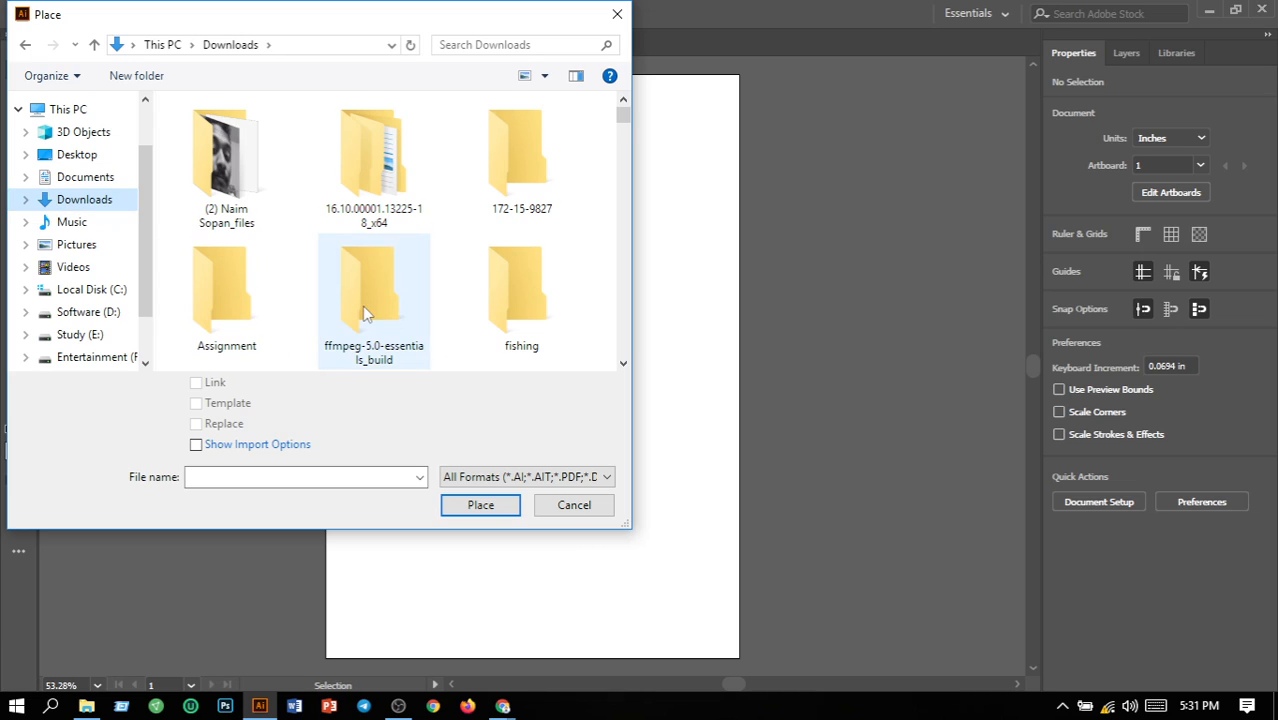
pyautogui.scroll(-5, 364, 306)
pyautogui.scroll(-3, 362, 306)
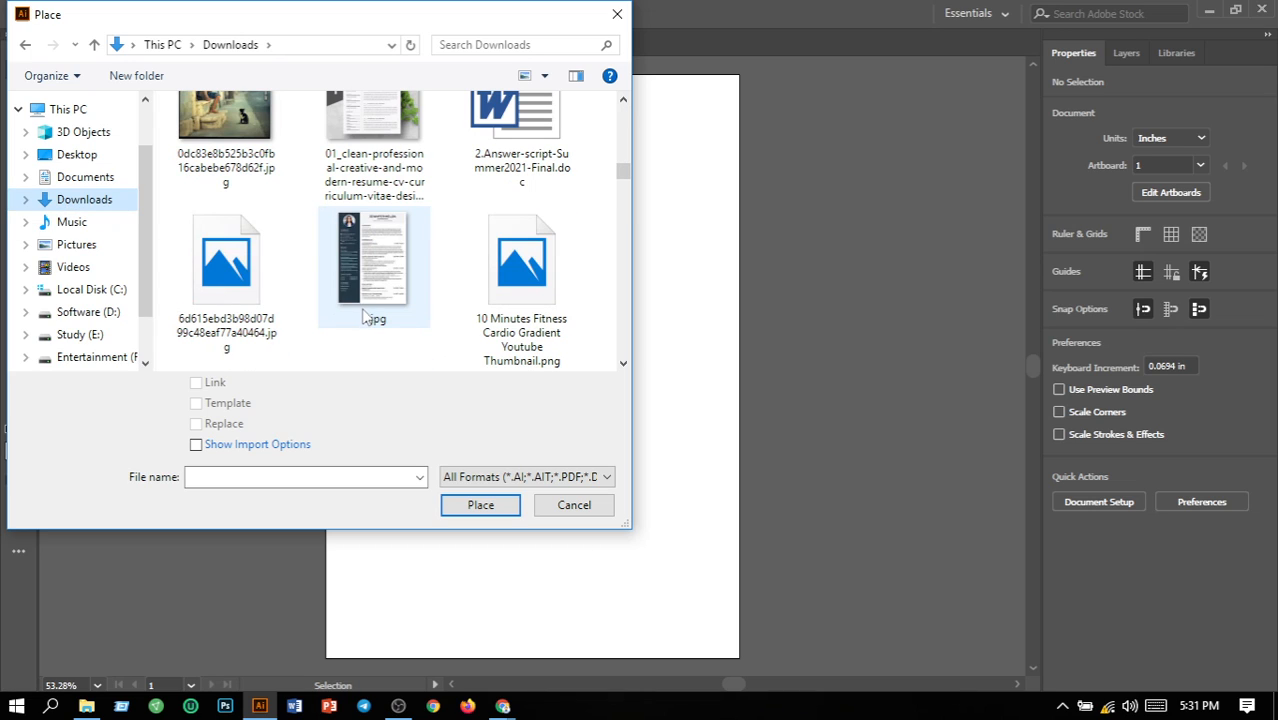
pyautogui.click(224, 131)
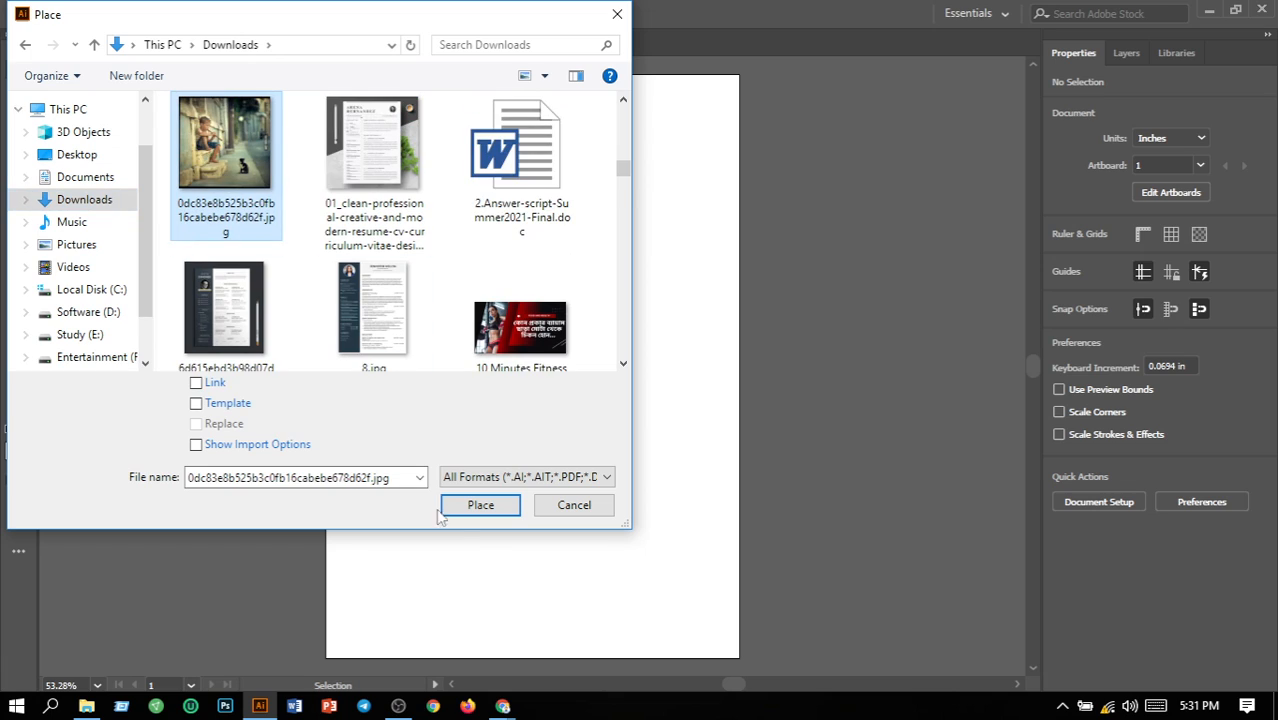
pyautogui.click(505, 512)
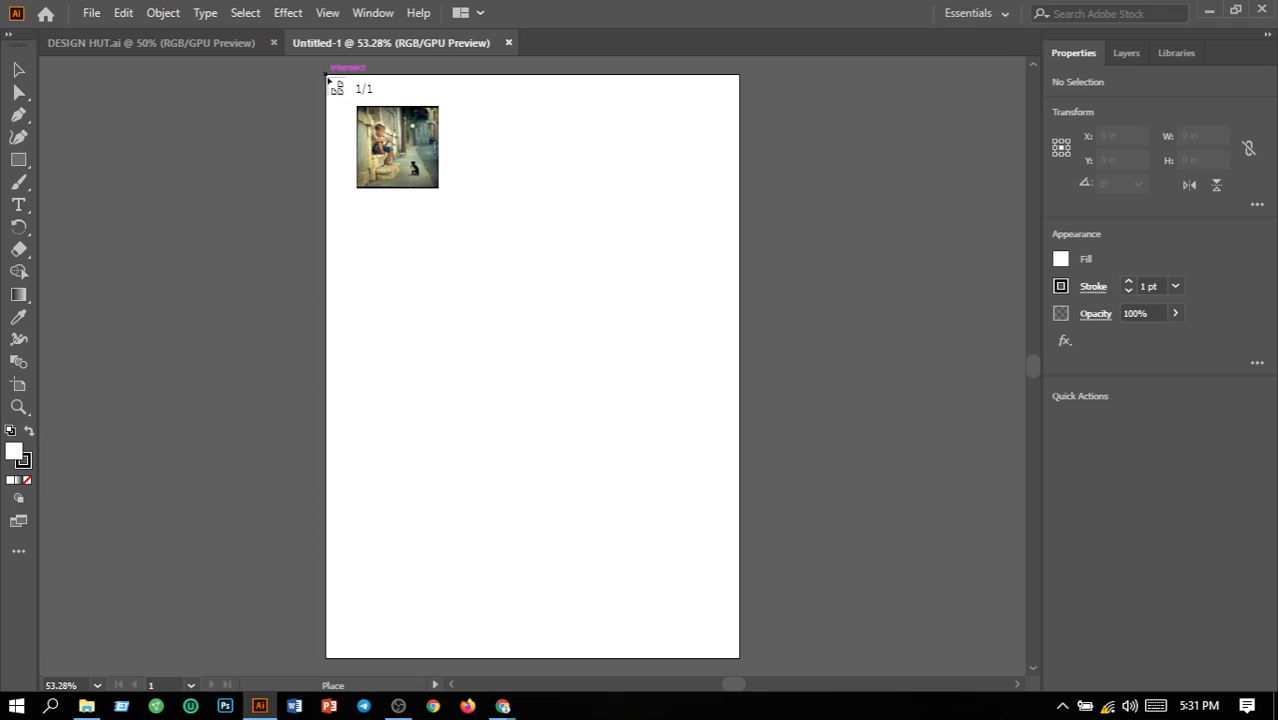
pyautogui.click(329, 80)
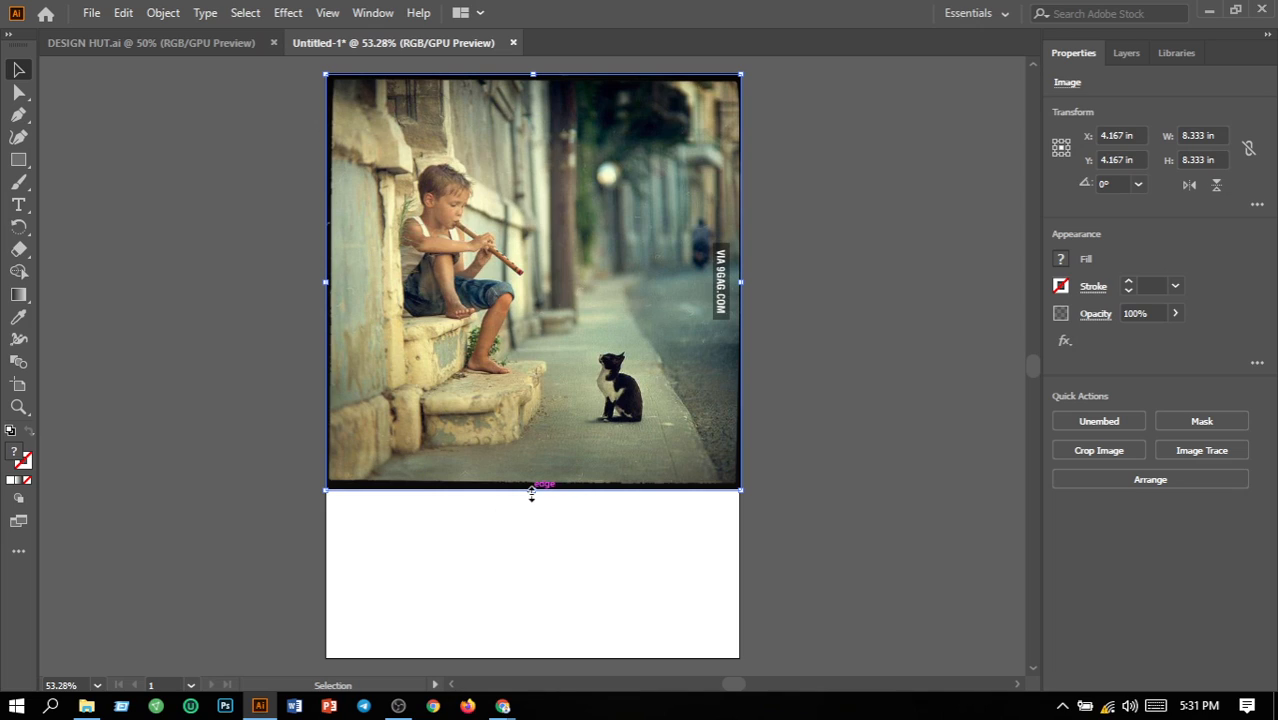
# Step: Resize the placed photo to about 8.31 x 6.18 in so it spans the artboard's width along its upper edge
pyautogui.moveTo(531, 491); pyautogui.dragTo(540, 347)
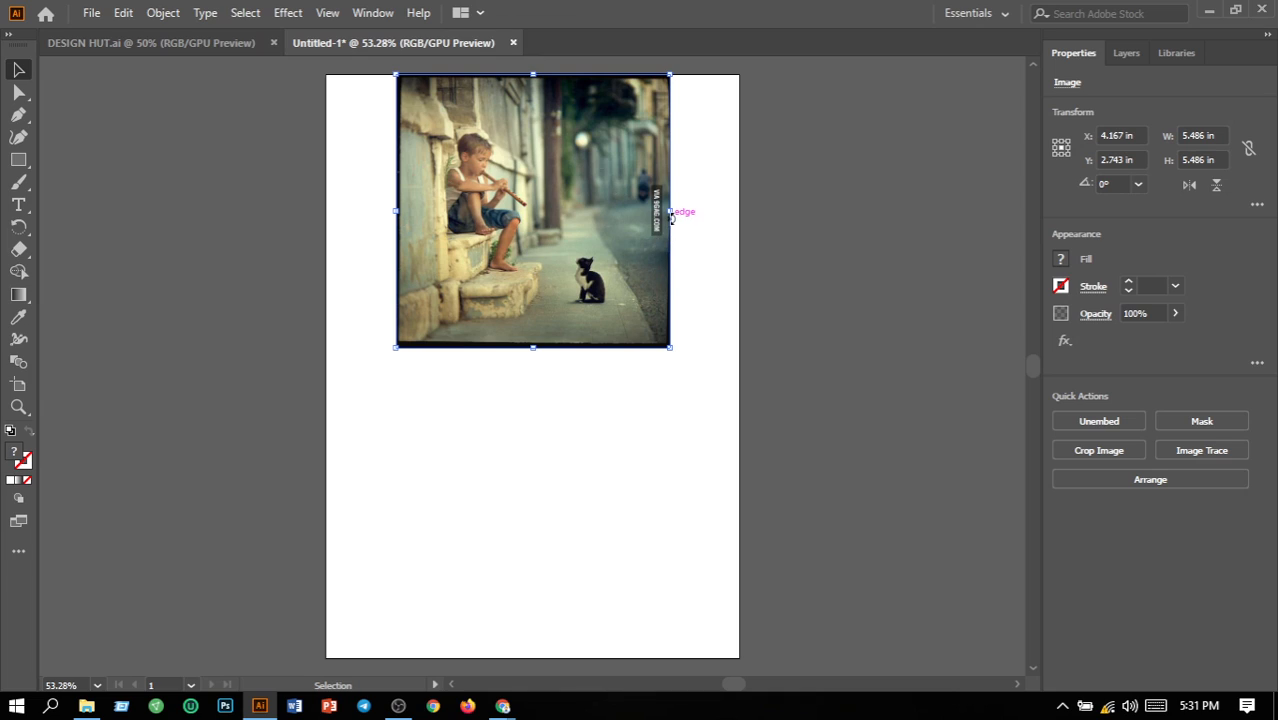
pyautogui.moveTo(672, 213); pyautogui.dragTo(738, 218)
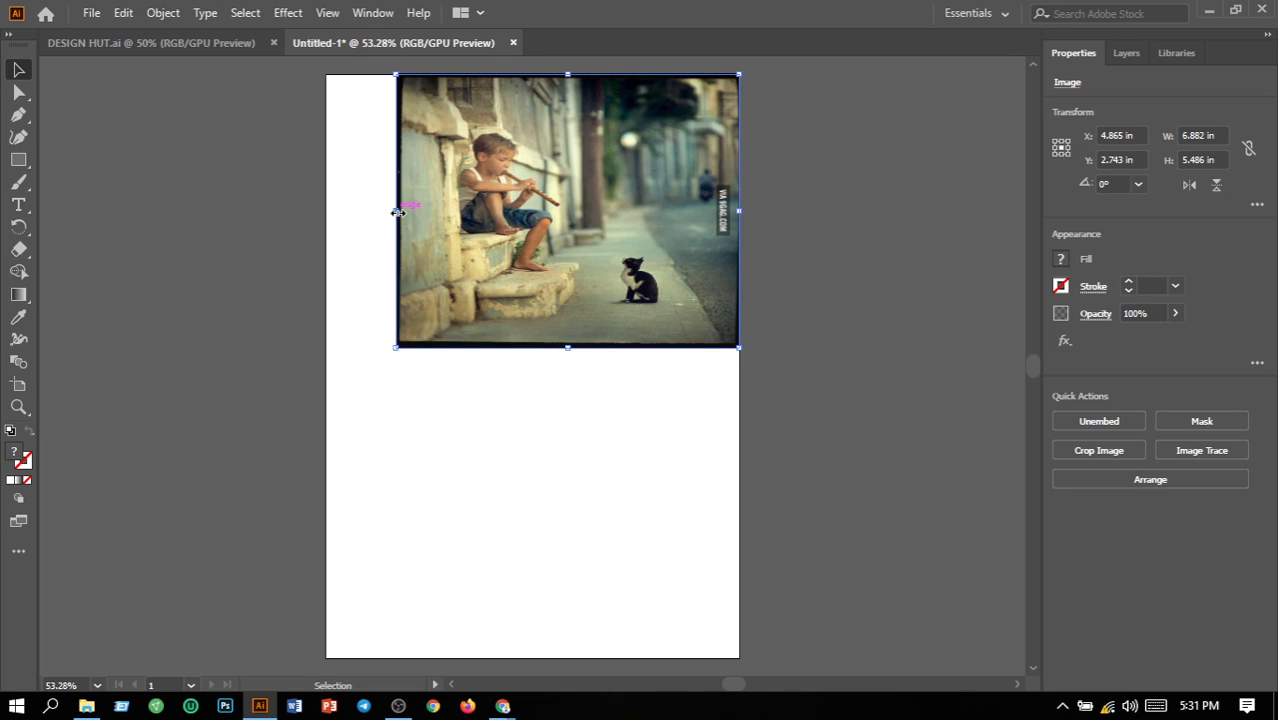
pyautogui.moveTo(397, 212); pyautogui.dragTo(328, 211)
pyautogui.moveTo(533, 348); pyautogui.dragTo(532, 382)
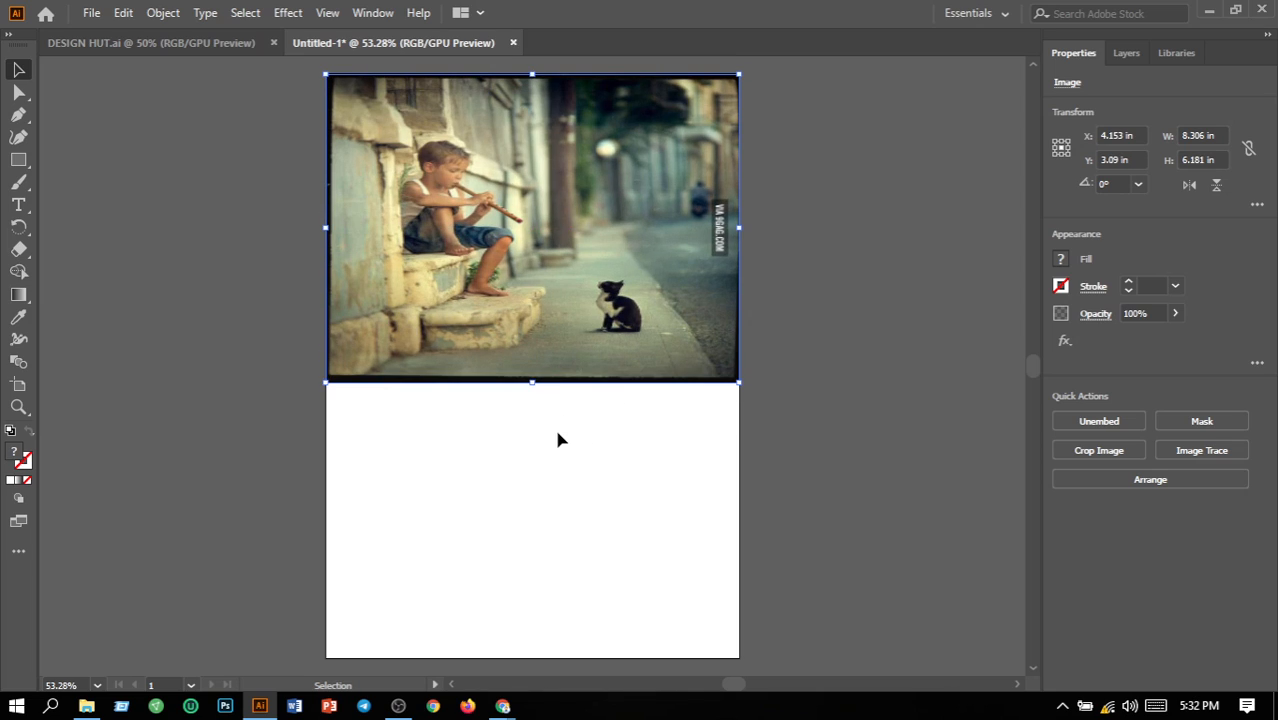
pyautogui.click(266, 402)
# Step: Select the placed photo and lock it in position
pyautogui.click(443, 337)
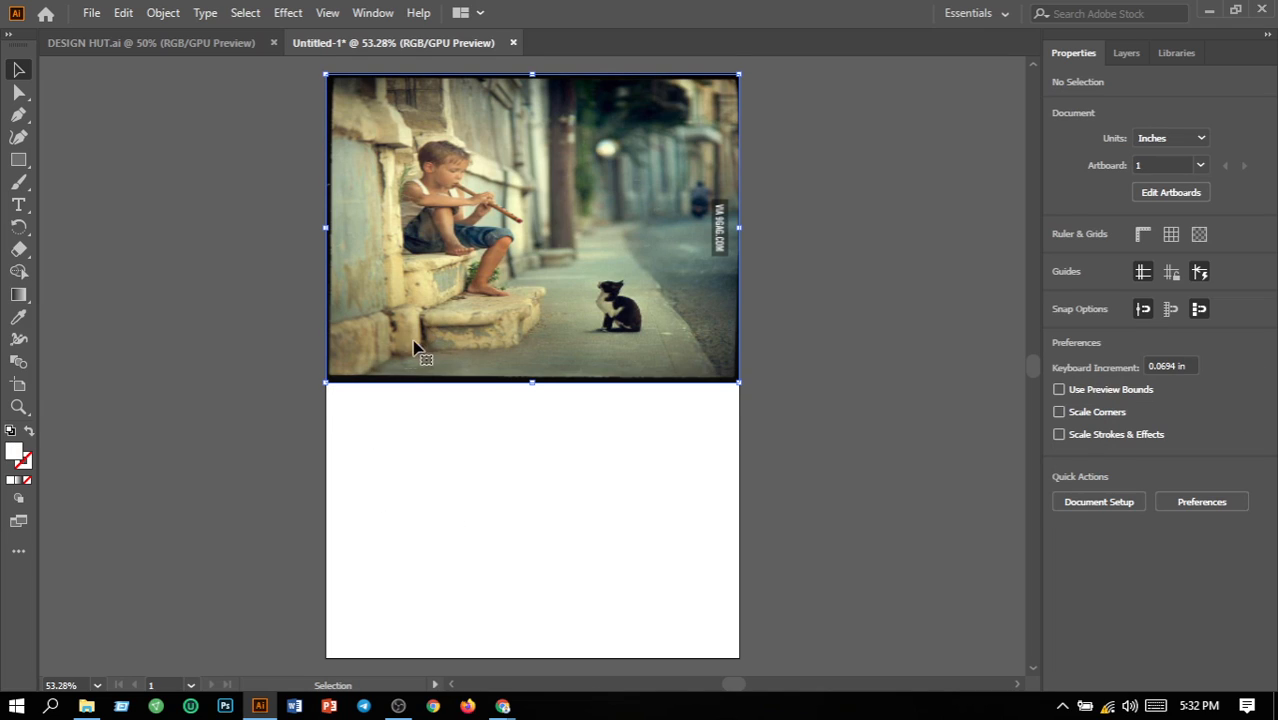
pyautogui.click(150, 12)
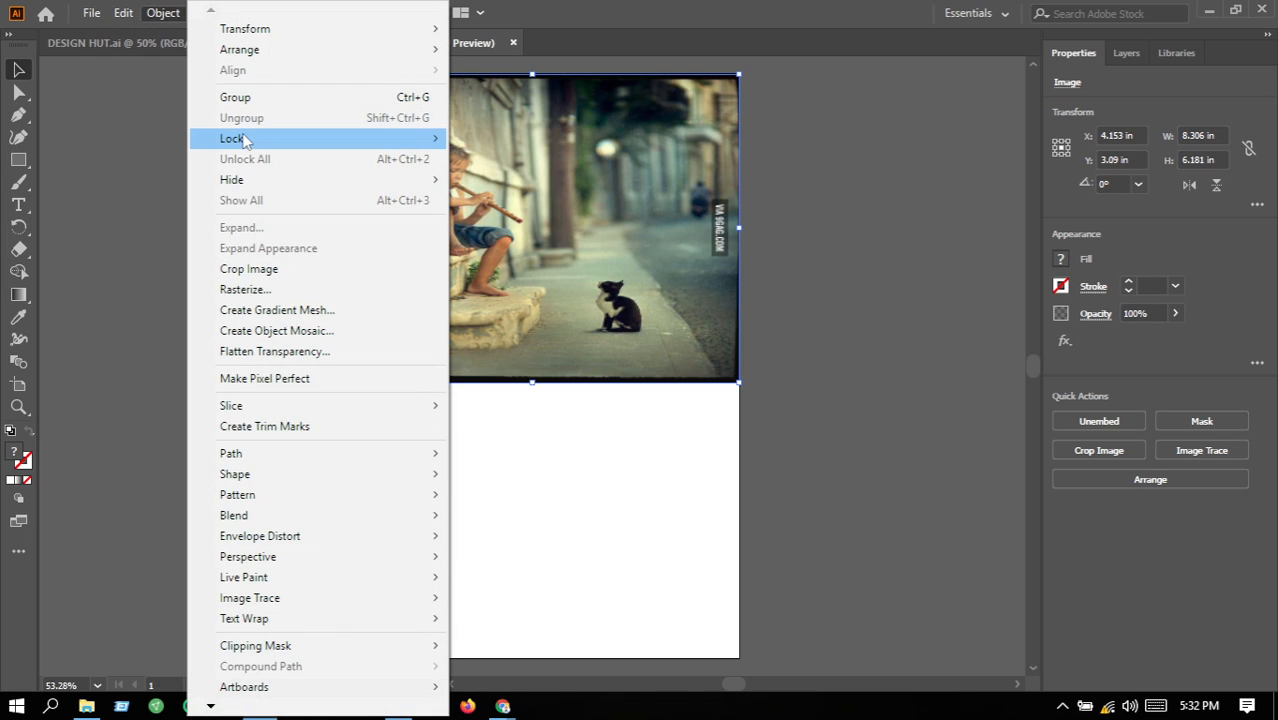
pyautogui.moveTo(243, 140)
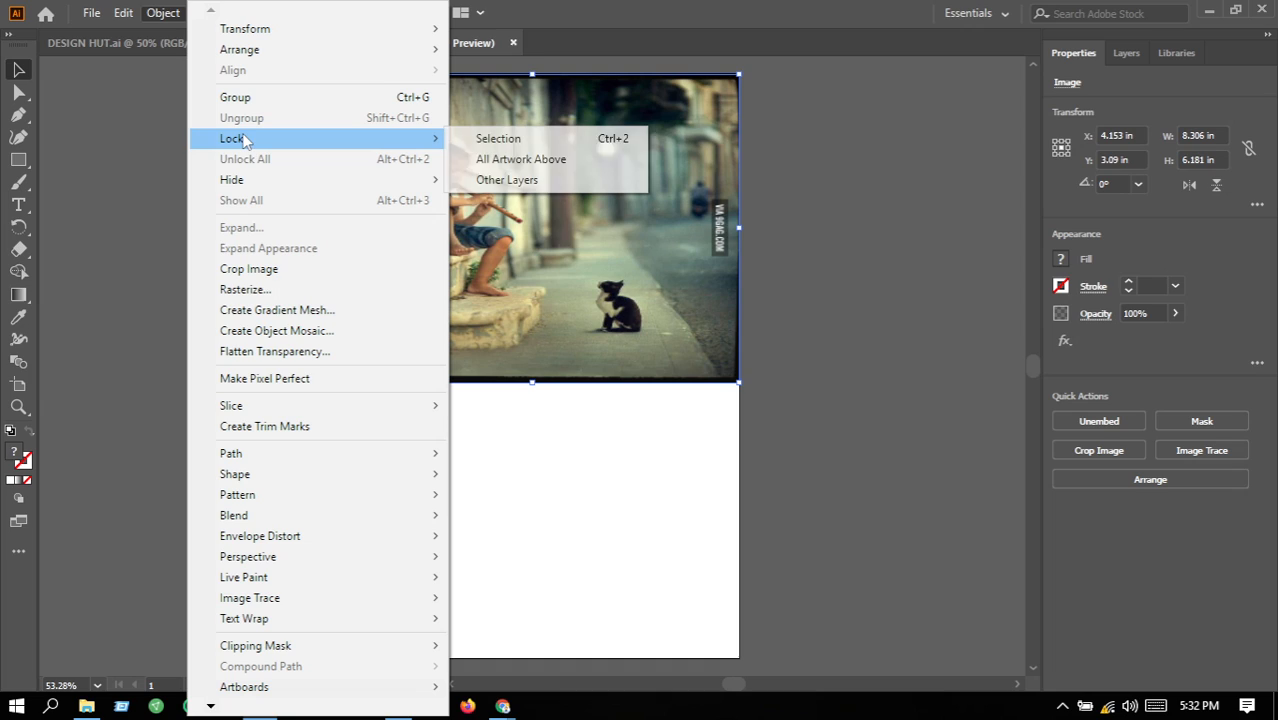
pyautogui.click(510, 141)
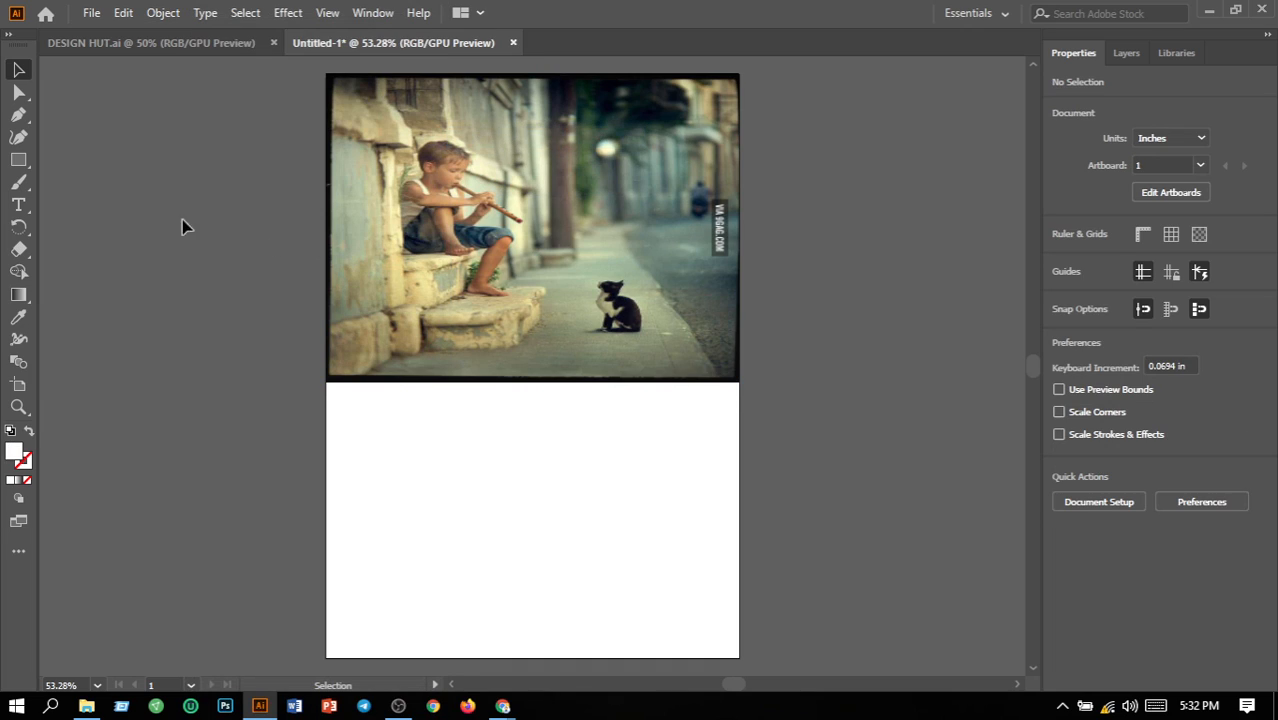
# Step: Draw a closed Pen shape covering the lower artboard, its upper edge curving from about 2.47 in down the left side to 6.1 in on the right
pyautogui.click(18, 114)
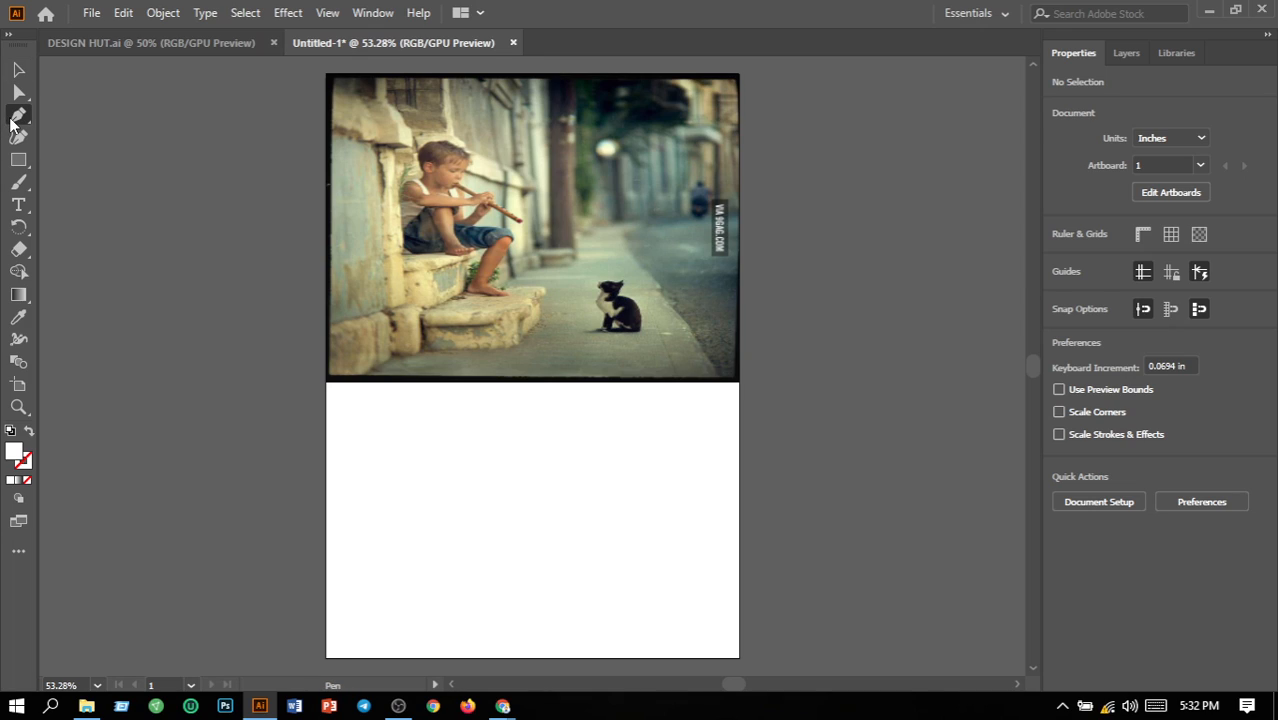
pyautogui.click(325, 197)
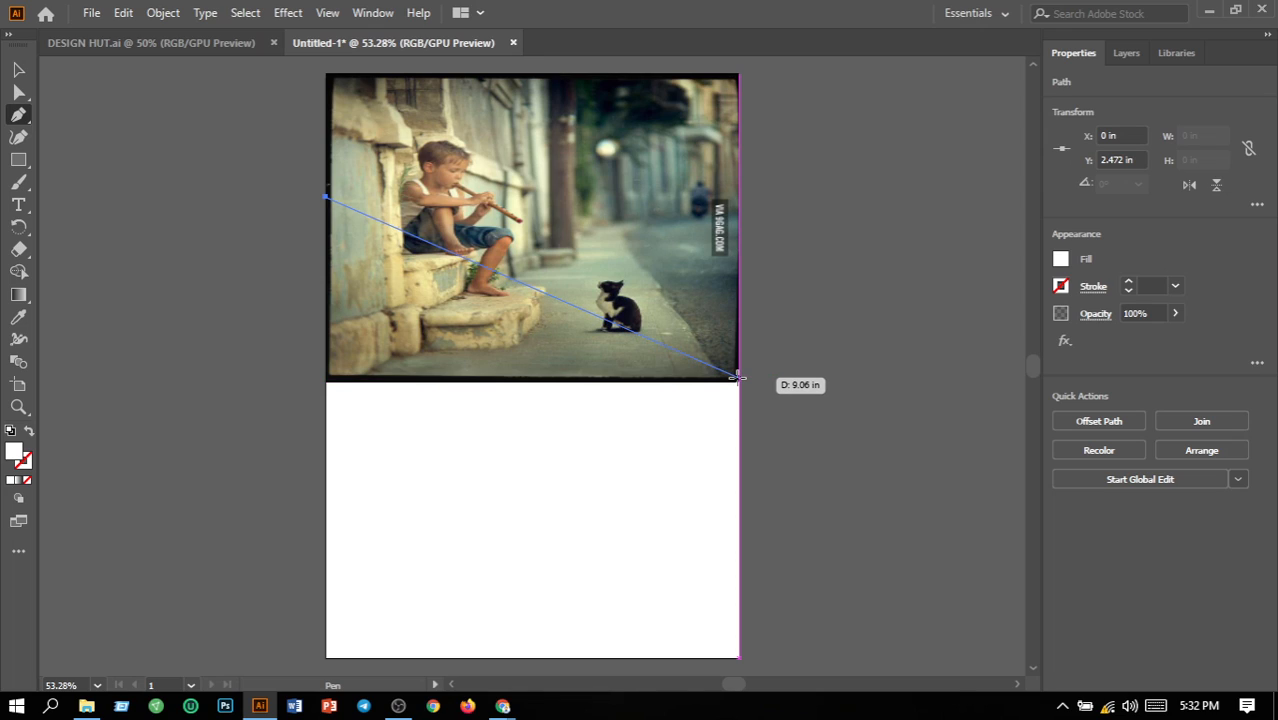
pyautogui.moveTo(738, 378); pyautogui.dragTo(975, 389)
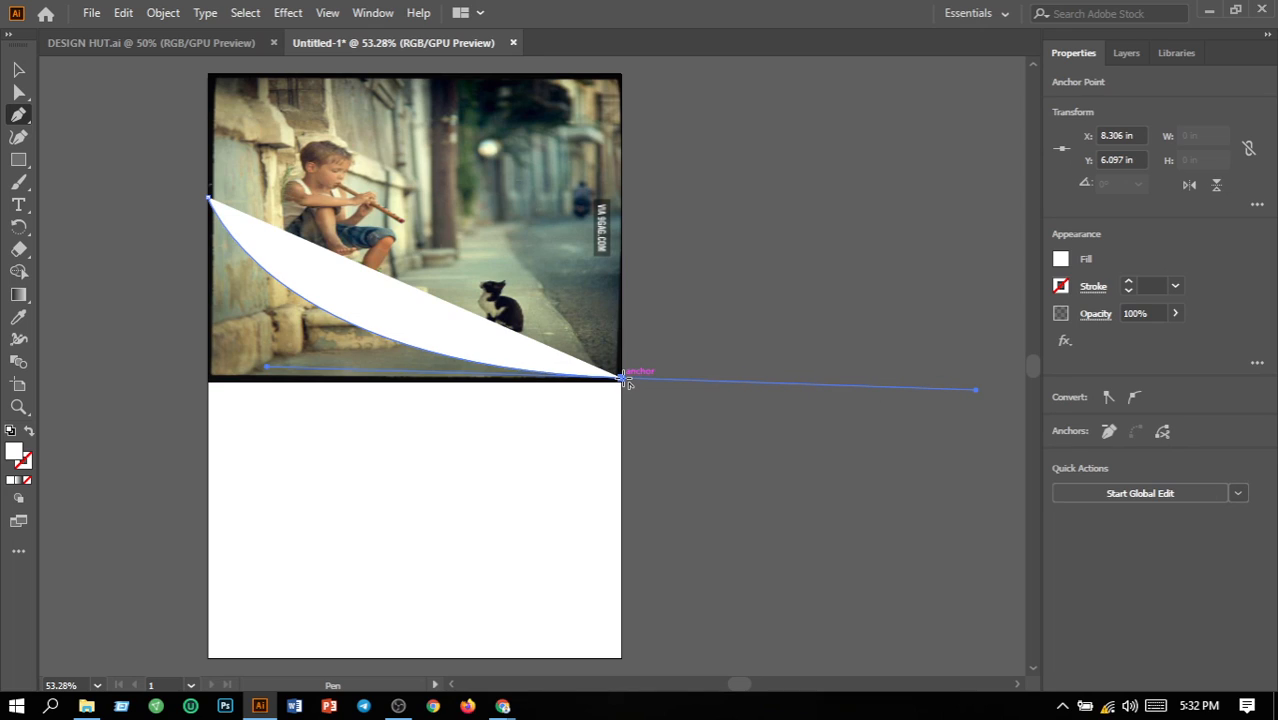
pyautogui.click(622, 379)
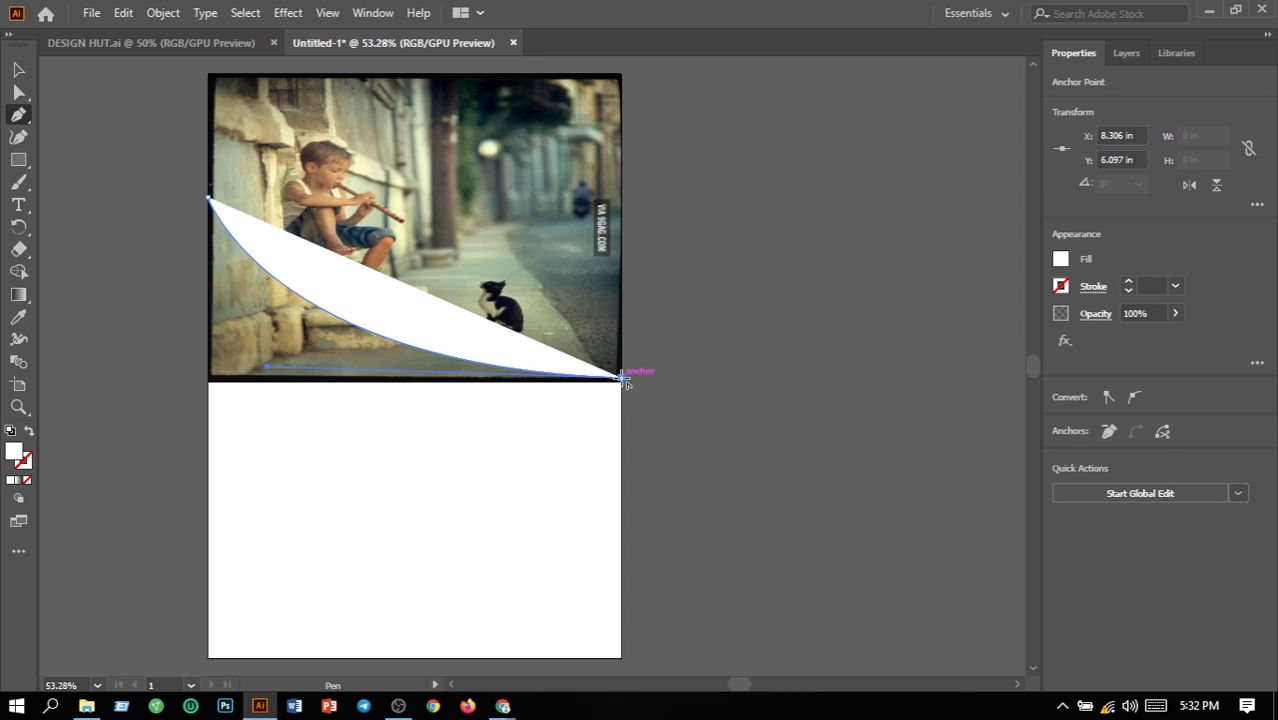
pyautogui.click(621, 657)
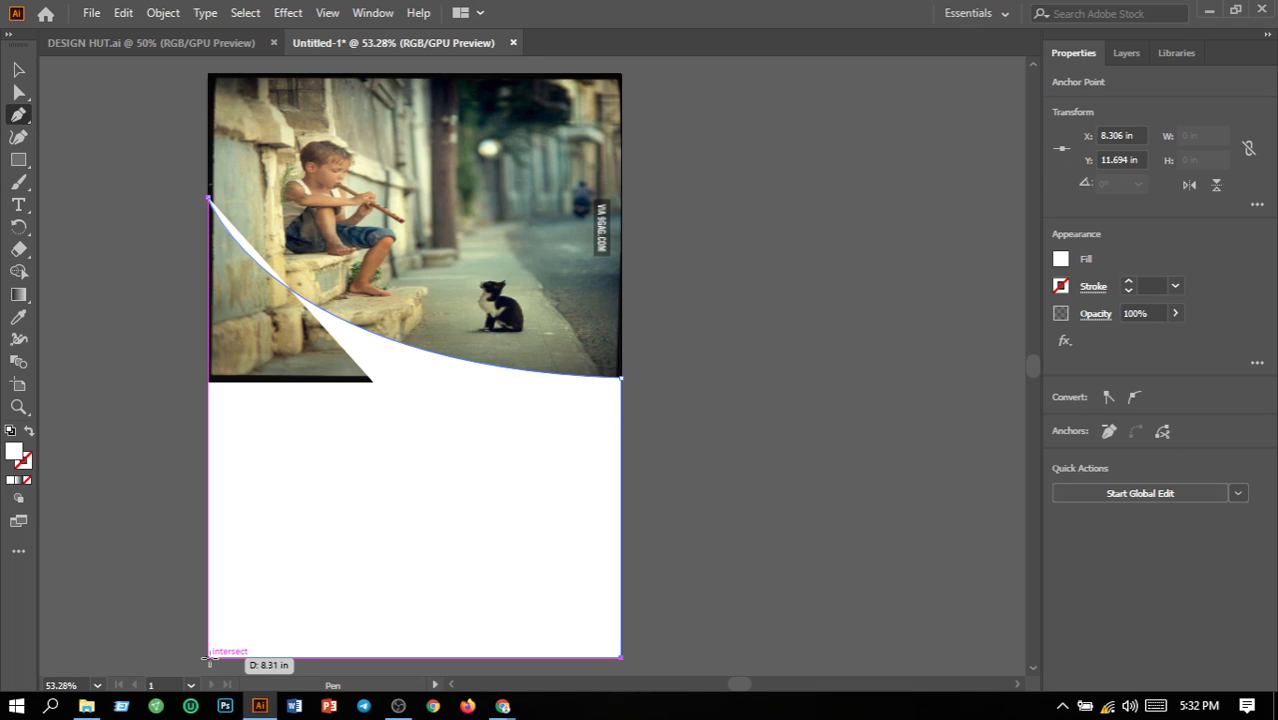
pyautogui.click(208, 657)
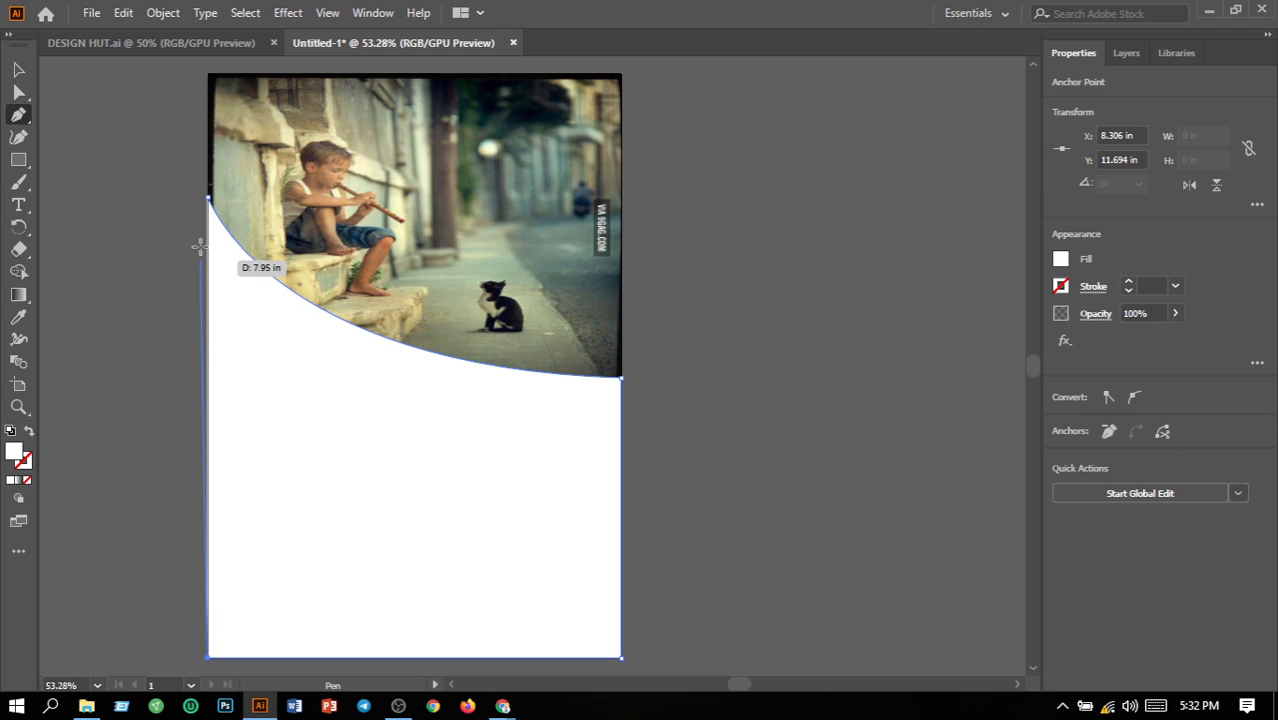
pyautogui.click(208, 198)
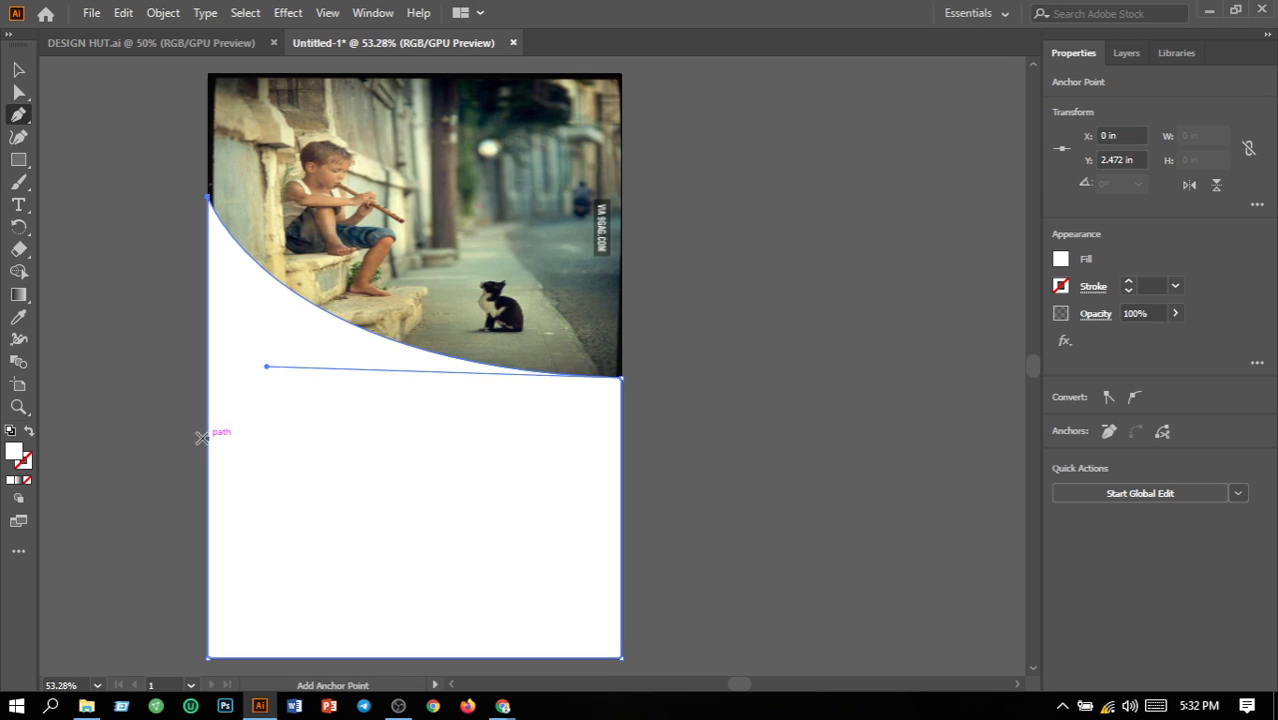
# Step: Fill the curved shape with dark grey 353535 and deselect it
pyautogui.doubleClick(14, 455)
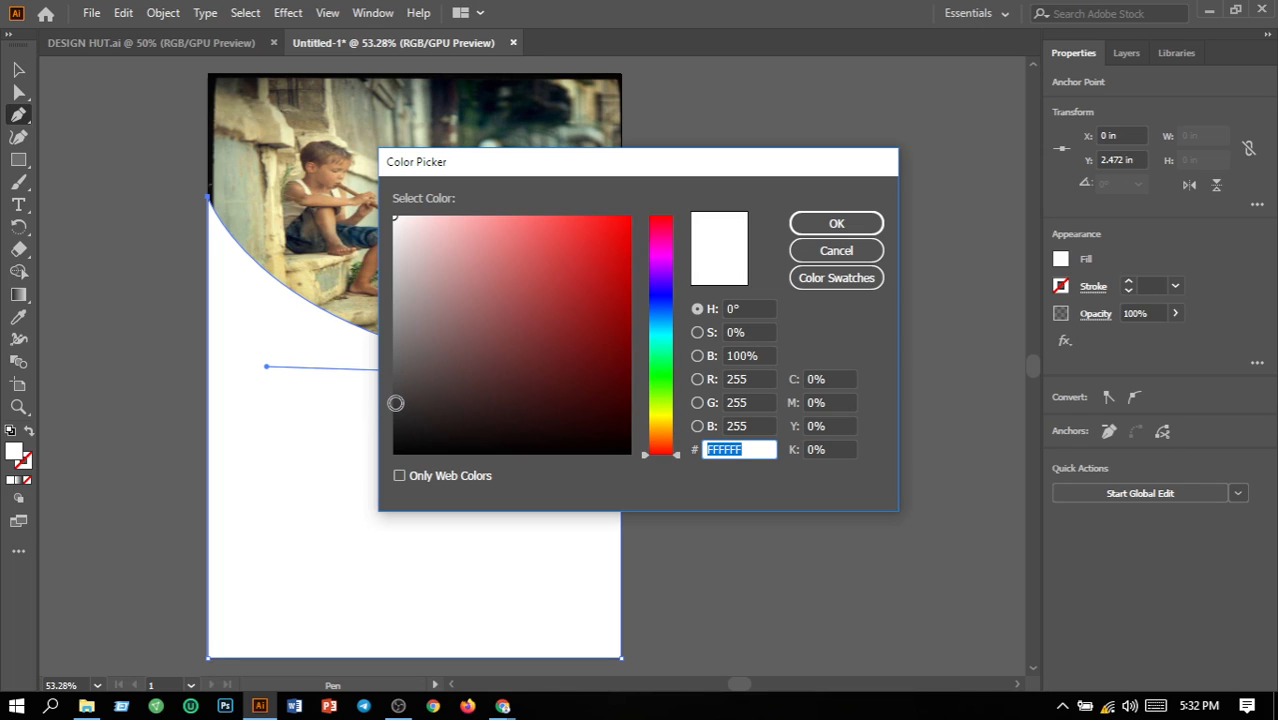
pyautogui.click(395, 404)
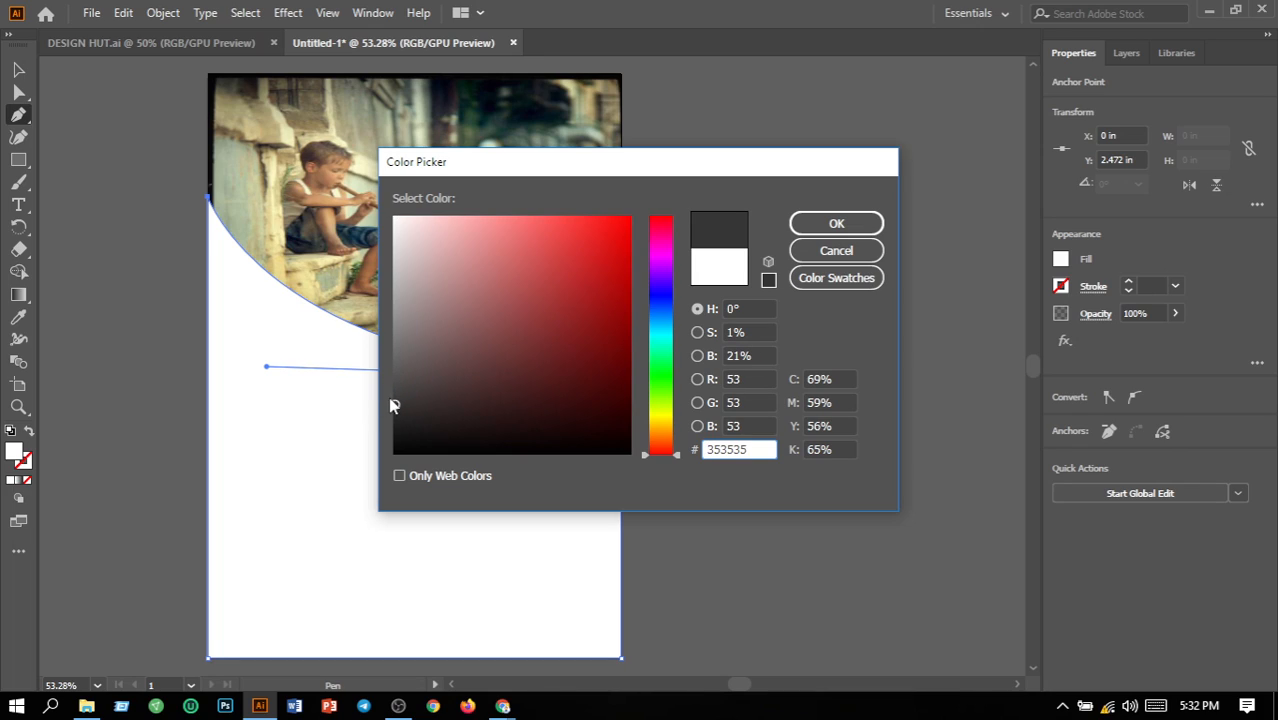
pyautogui.click(834, 224)
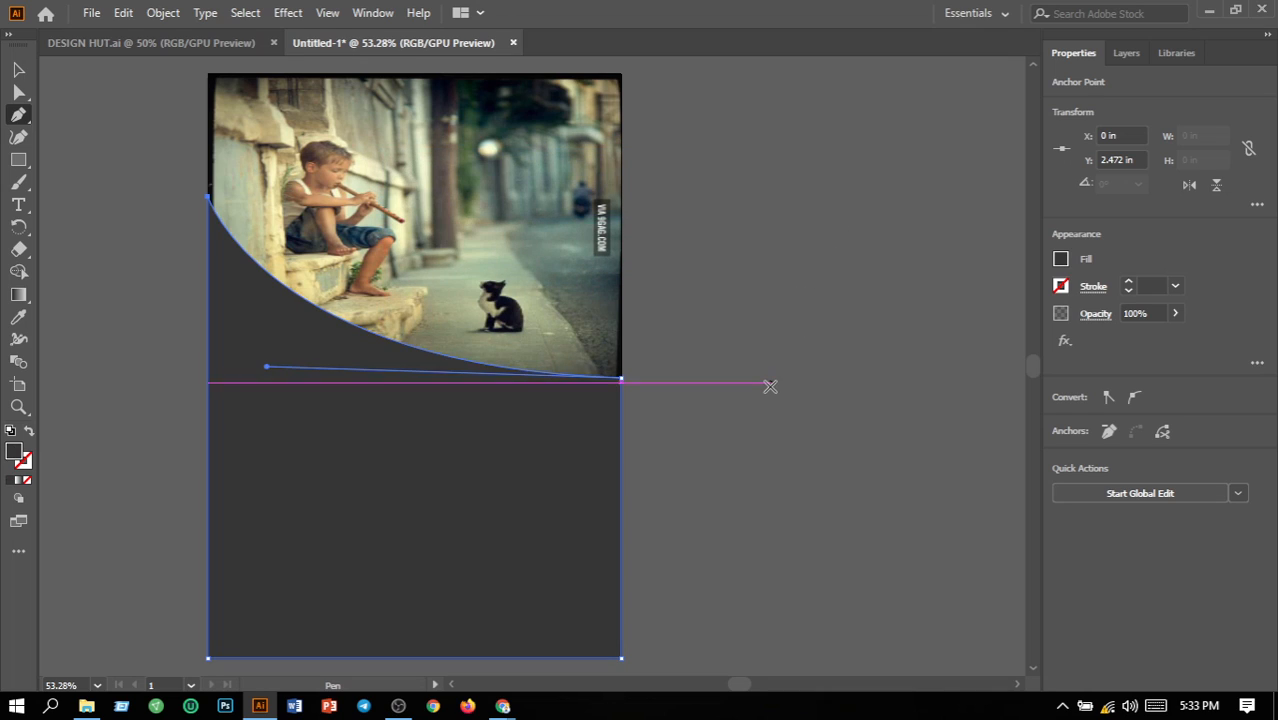
pyautogui.click(18, 70)
pyautogui.click(151, 184)
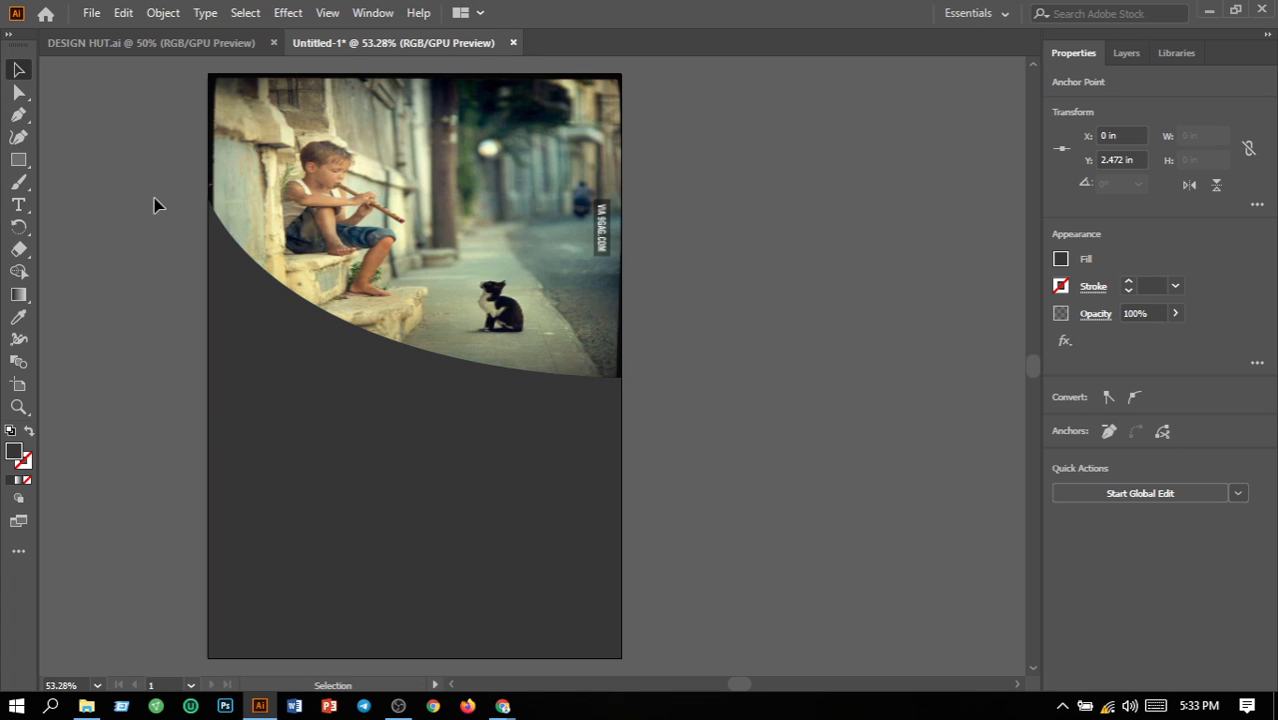
pyautogui.scroll(-2, 740, 448)
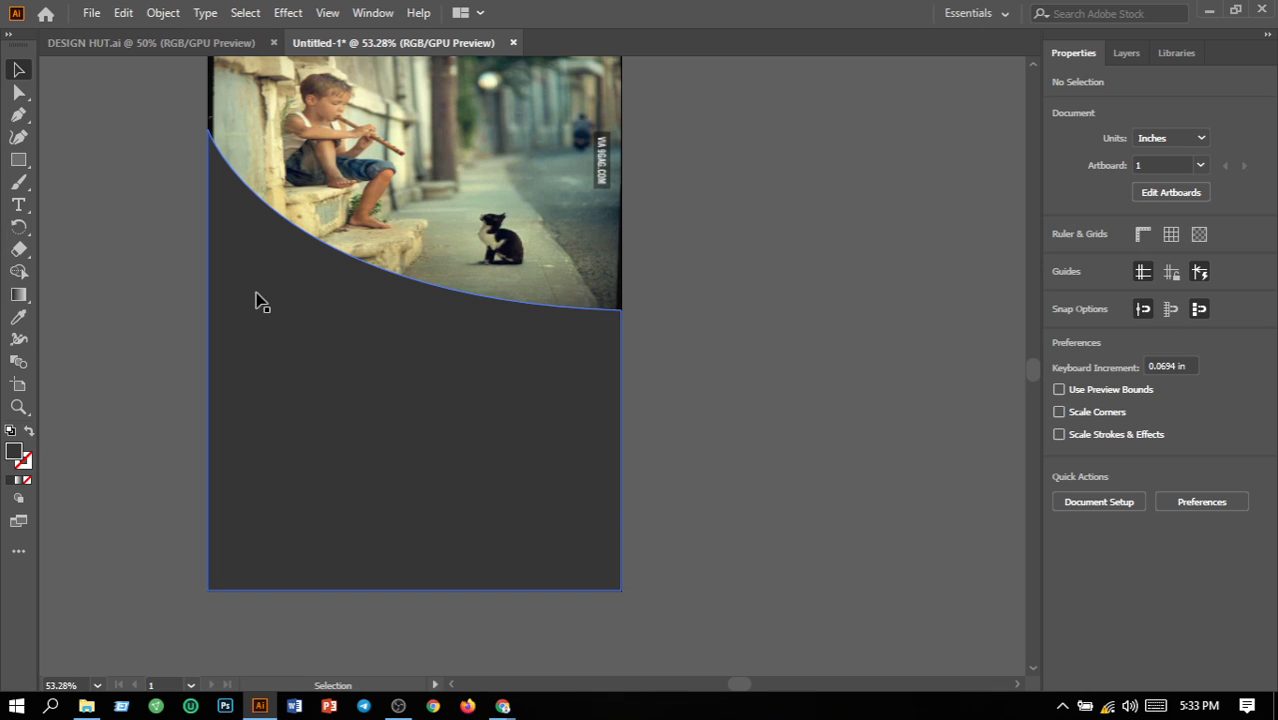
pyautogui.moveTo(398, 708)
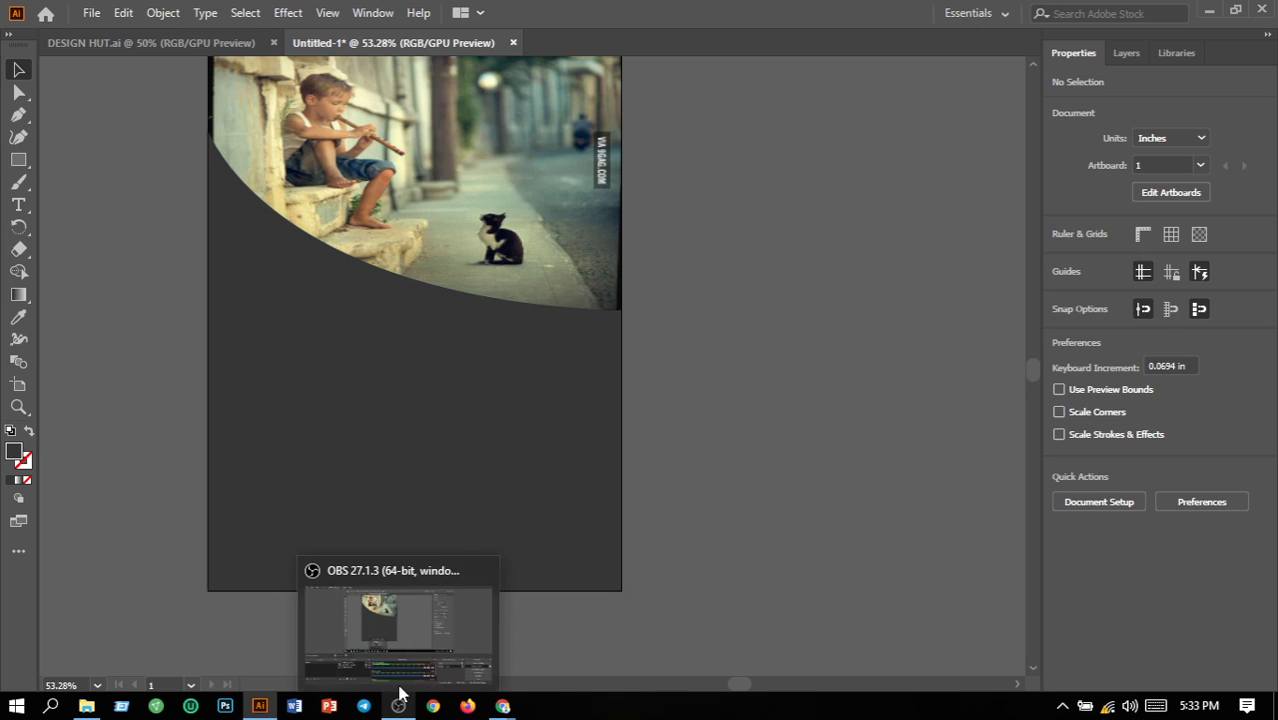
pyautogui.click(433, 637)
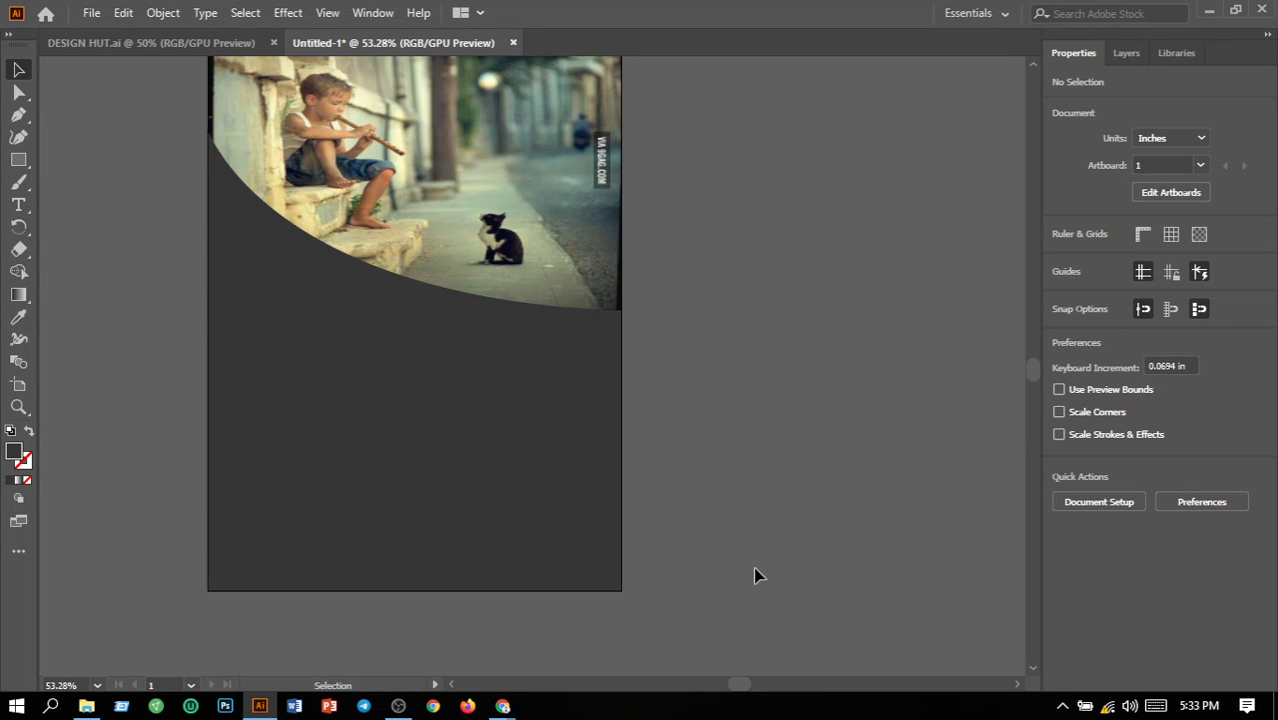
pyautogui.scroll(2, 755, 575)
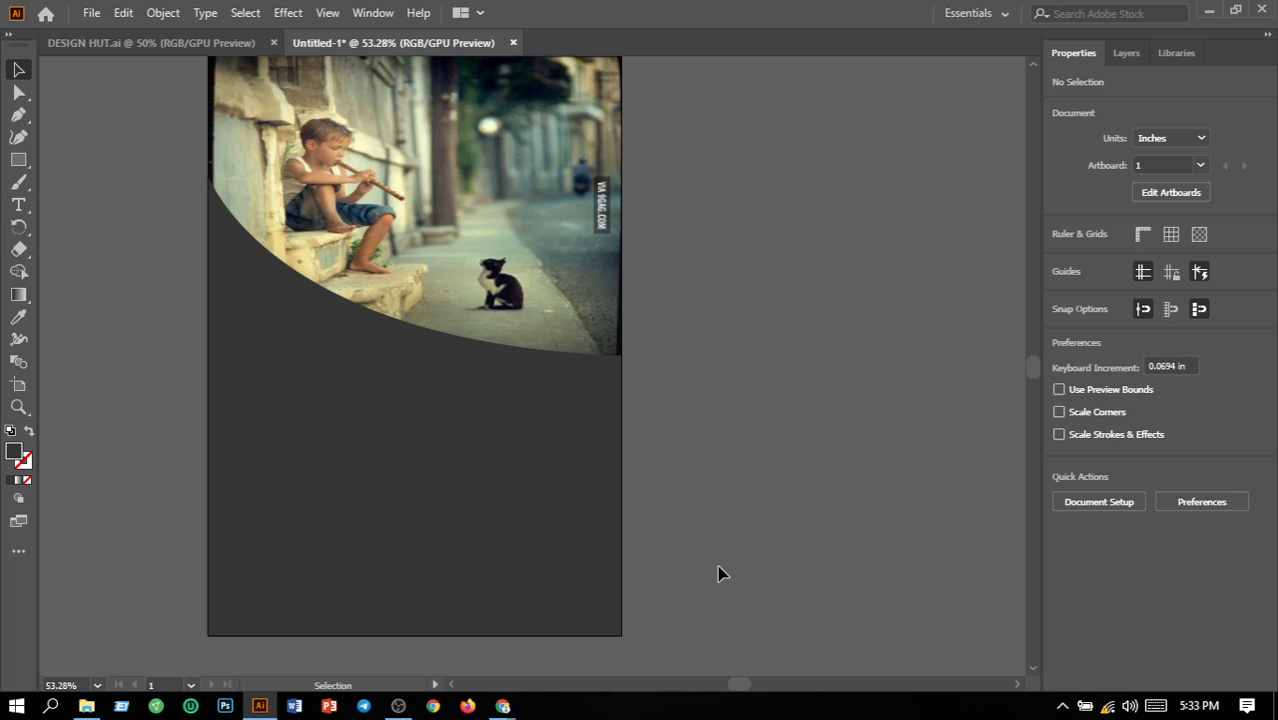
pyautogui.scroll(1, 715, 573)
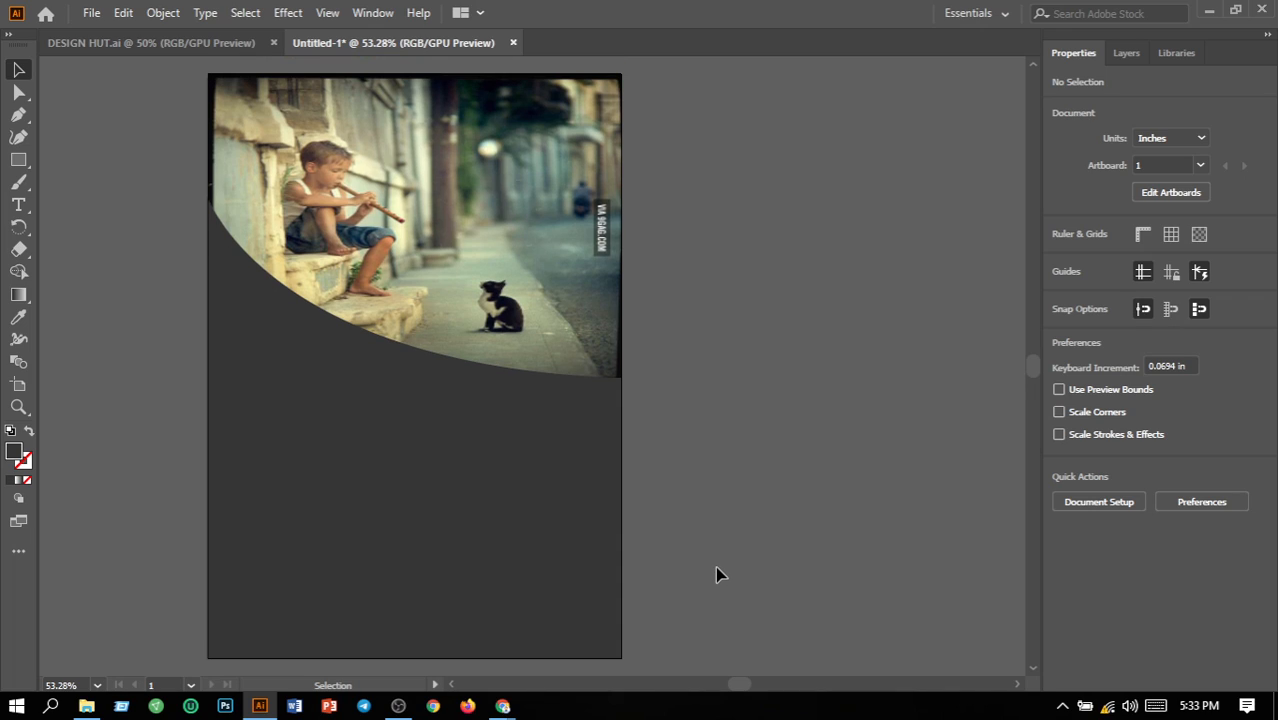
# Step: Select the dark grey curved shape and lock it in position
pyautogui.click(309, 420)
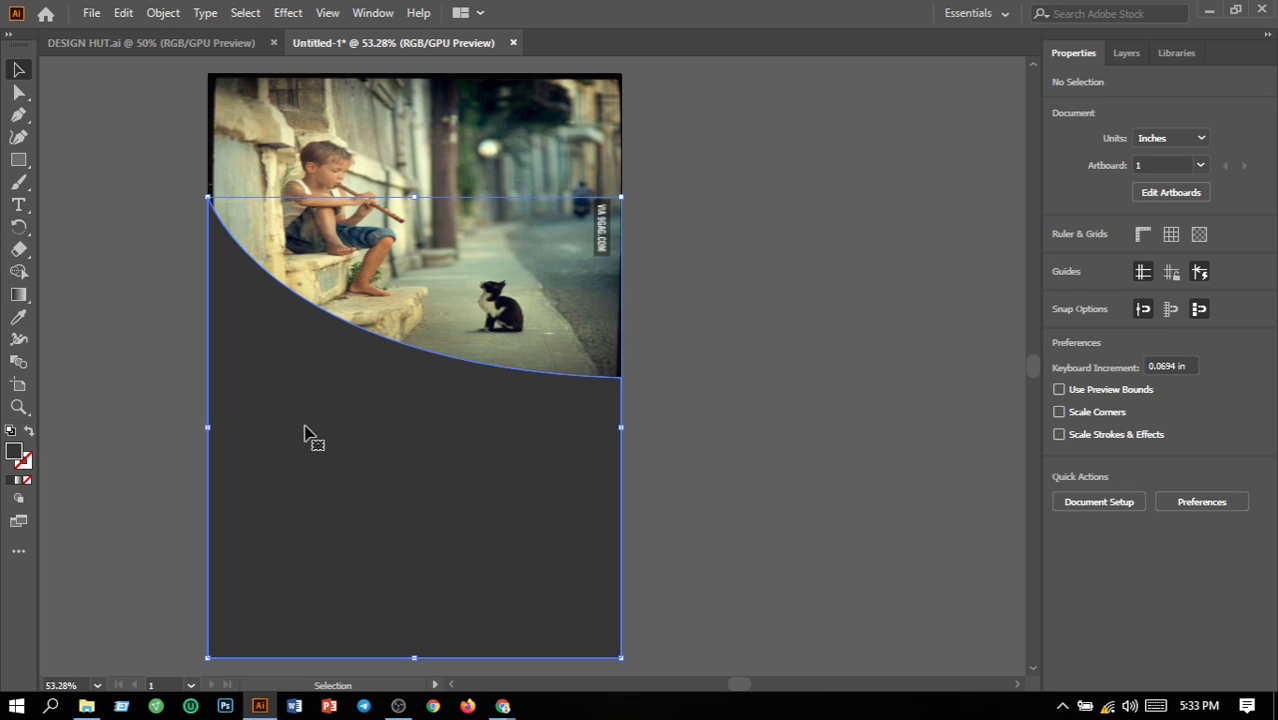
pyautogui.click(160, 14)
pyautogui.moveTo(251, 145)
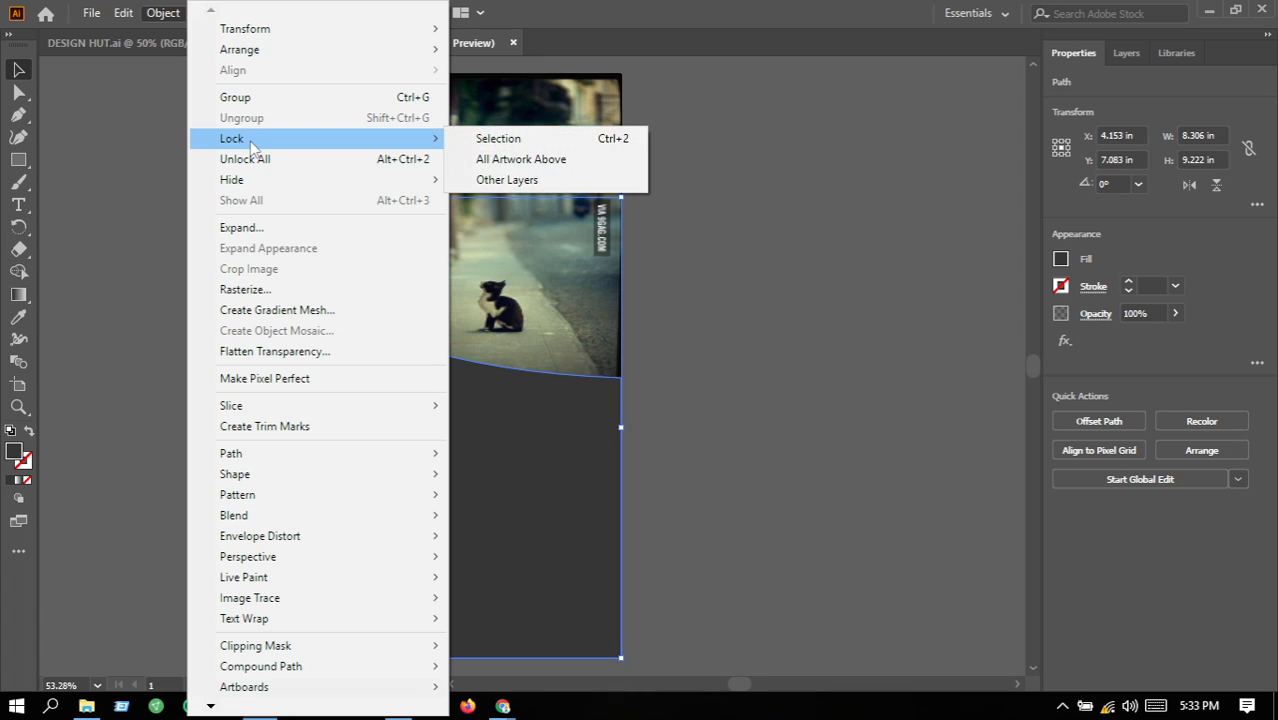
pyautogui.click(483, 145)
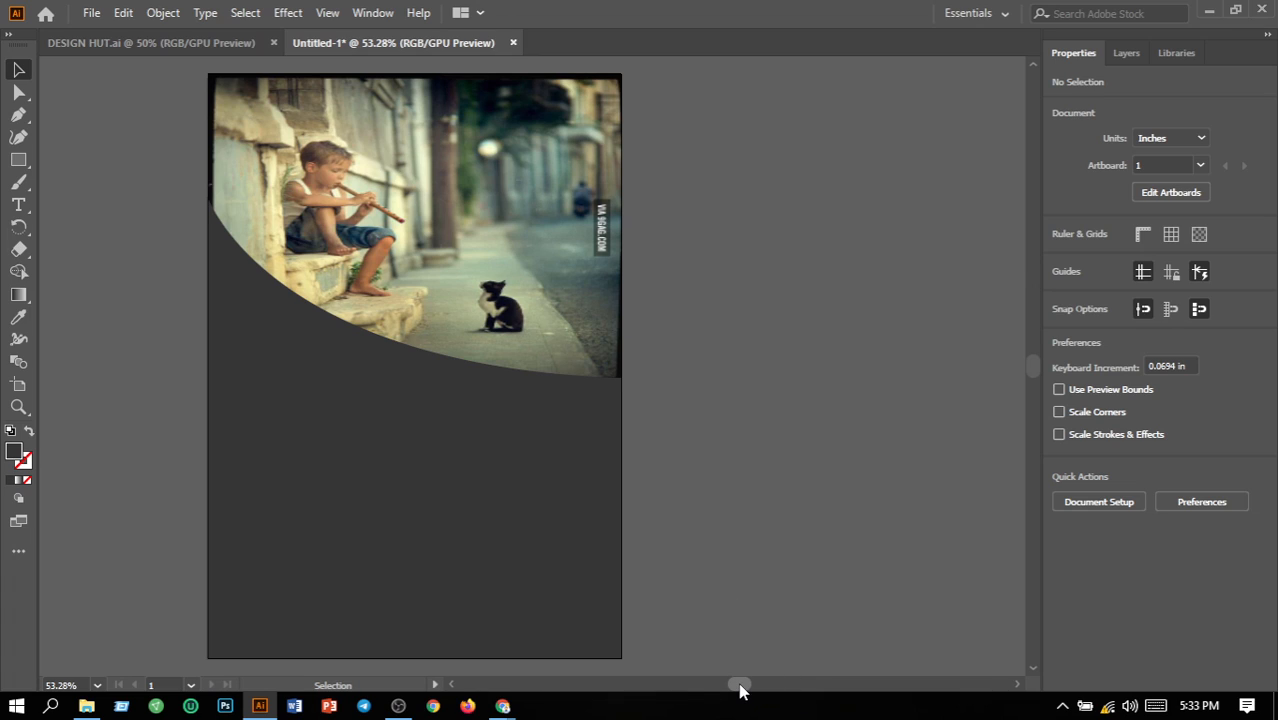
# Step: Draw a circle about 2.25 in across on the curve between the photo and the dark shape, near the artboard's middle
pyautogui.moveTo(740, 690)
pyautogui.mouseDown()
pyautogui.moveTo(719, 686)
pyautogui.moveTo(731, 686)
pyautogui.mouseUp()
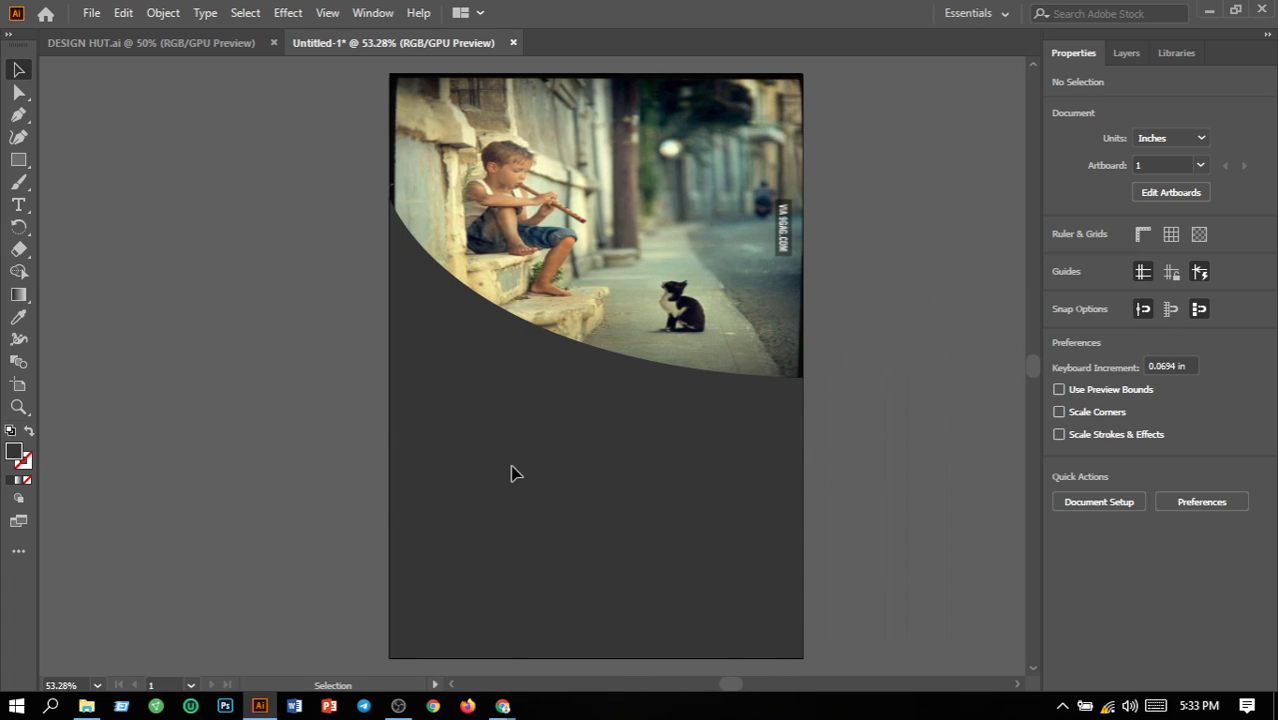
pyautogui.click(16, 206)
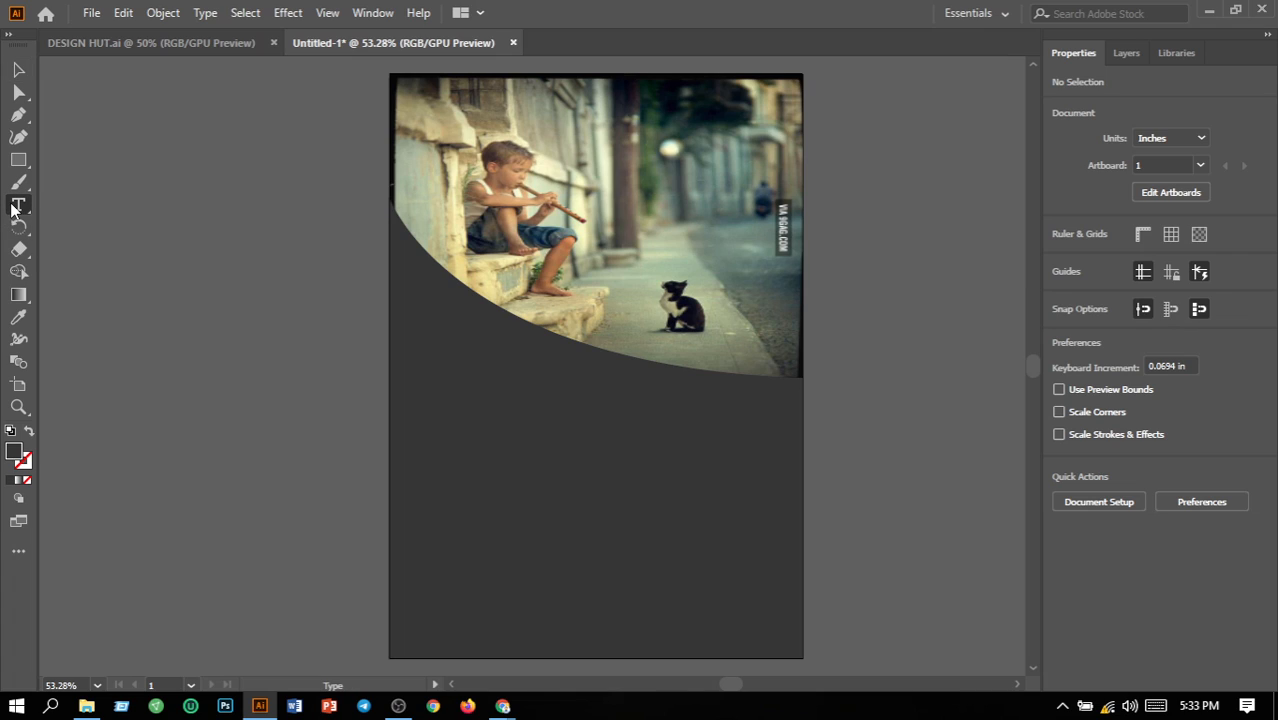
pyautogui.moveTo(16, 206); pyautogui.dragTo(123, 203)
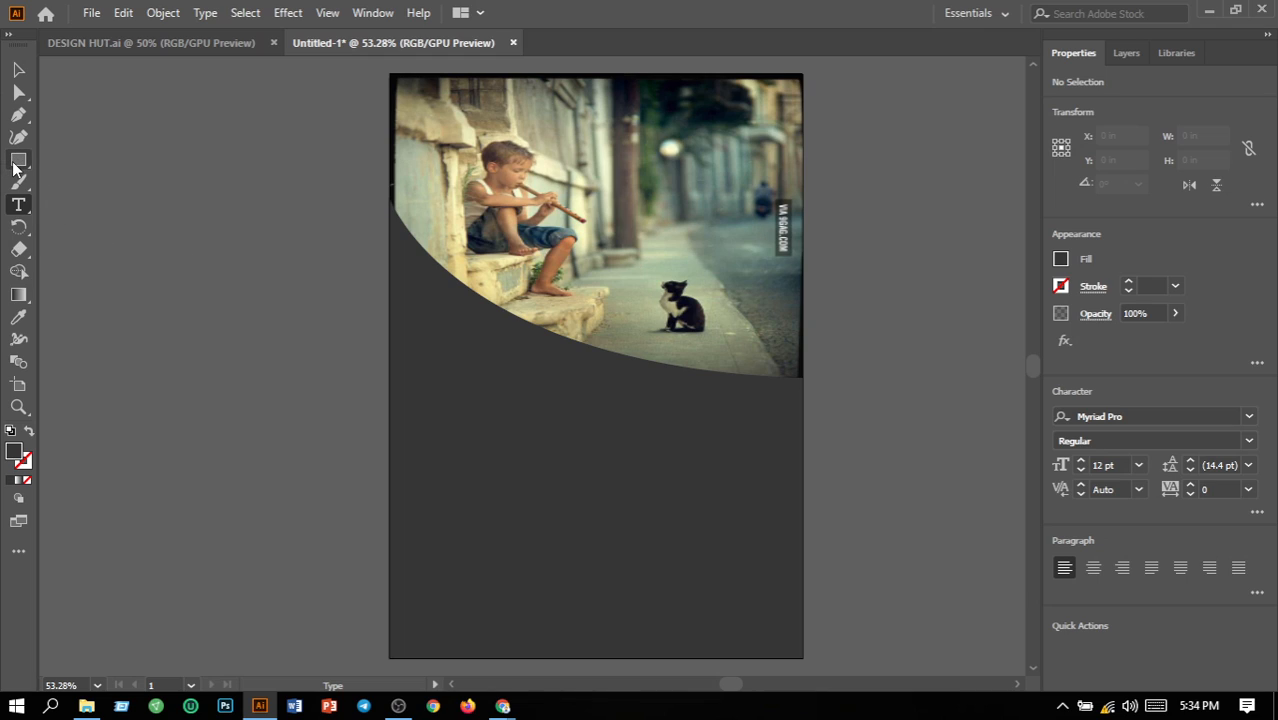
pyautogui.moveTo(13, 170); pyautogui.dragTo(55, 180)
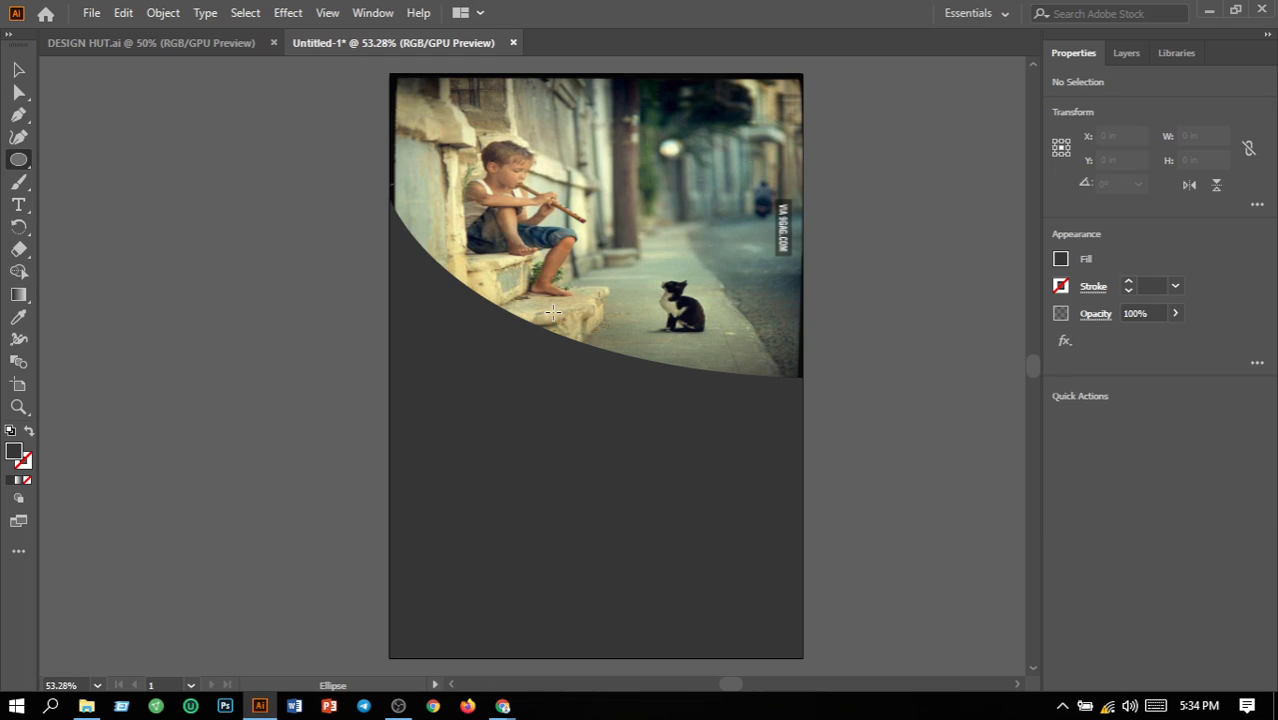
pyautogui.moveTo(553, 312); pyautogui.dragTo(669, 421)
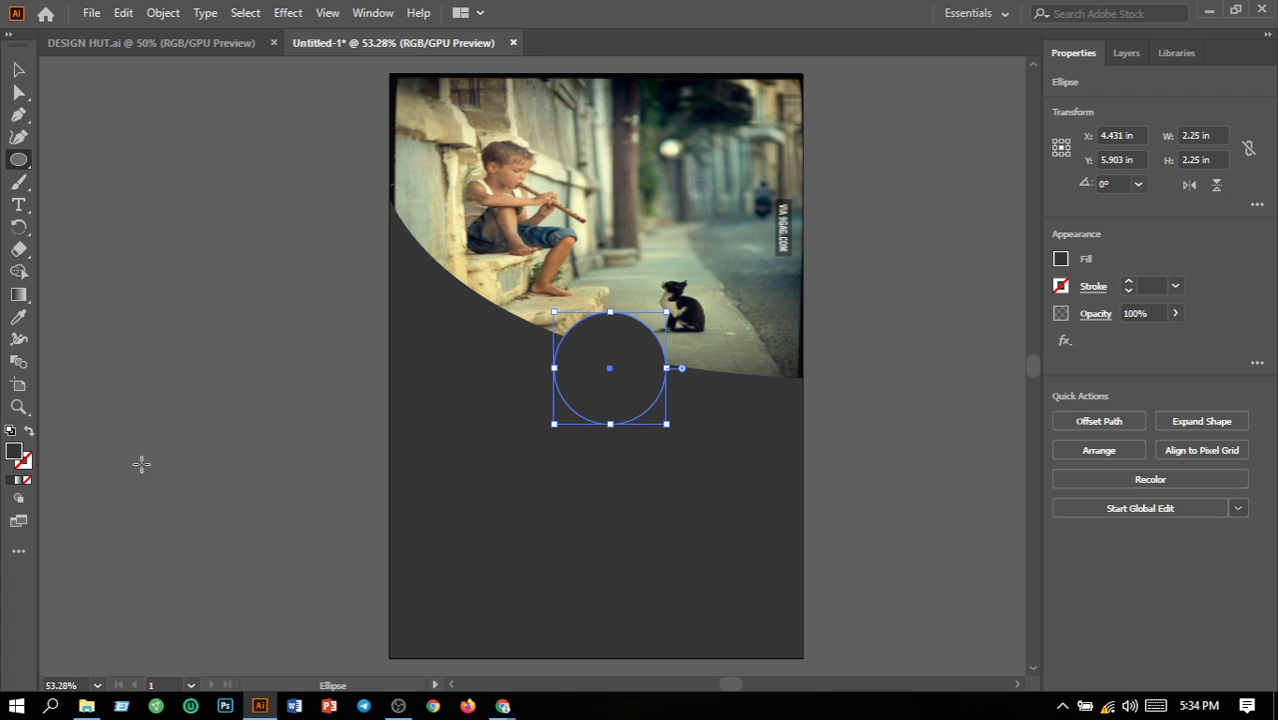
# Step: Fill the circle with the pale cream colour FCF1CD and deselect it
pyautogui.doubleClick(16, 456)
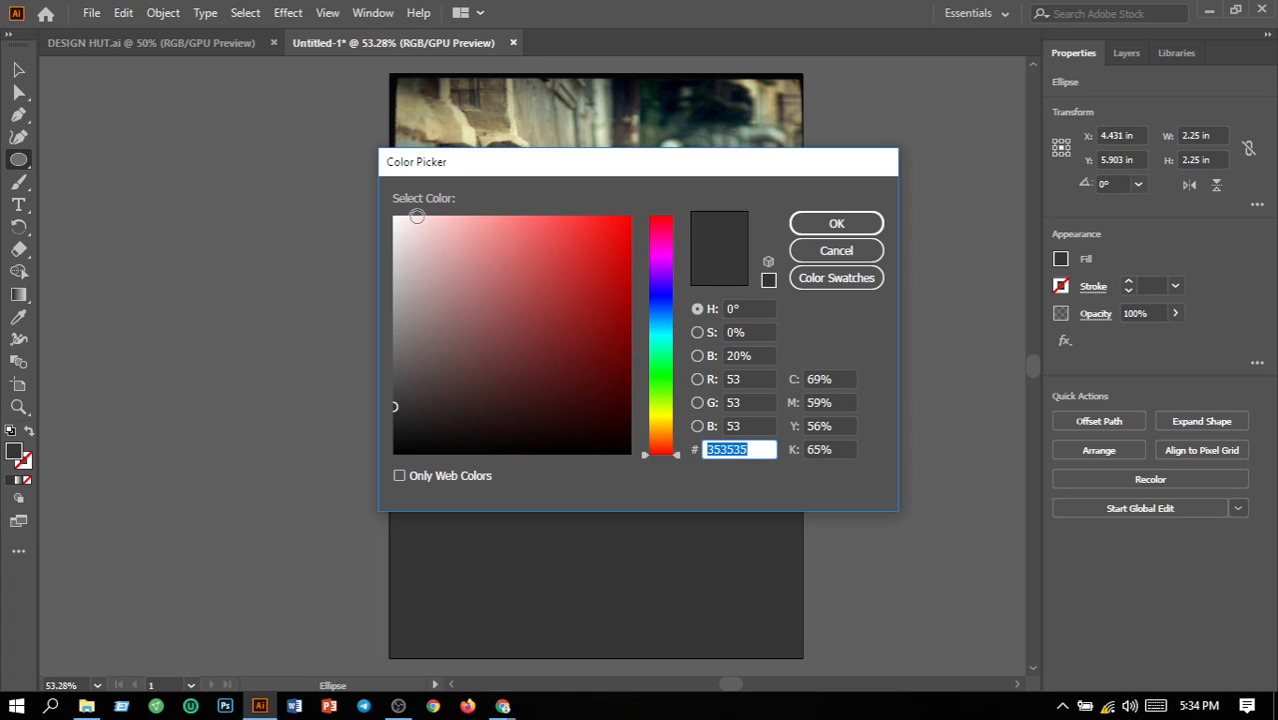
pyautogui.click(416, 217)
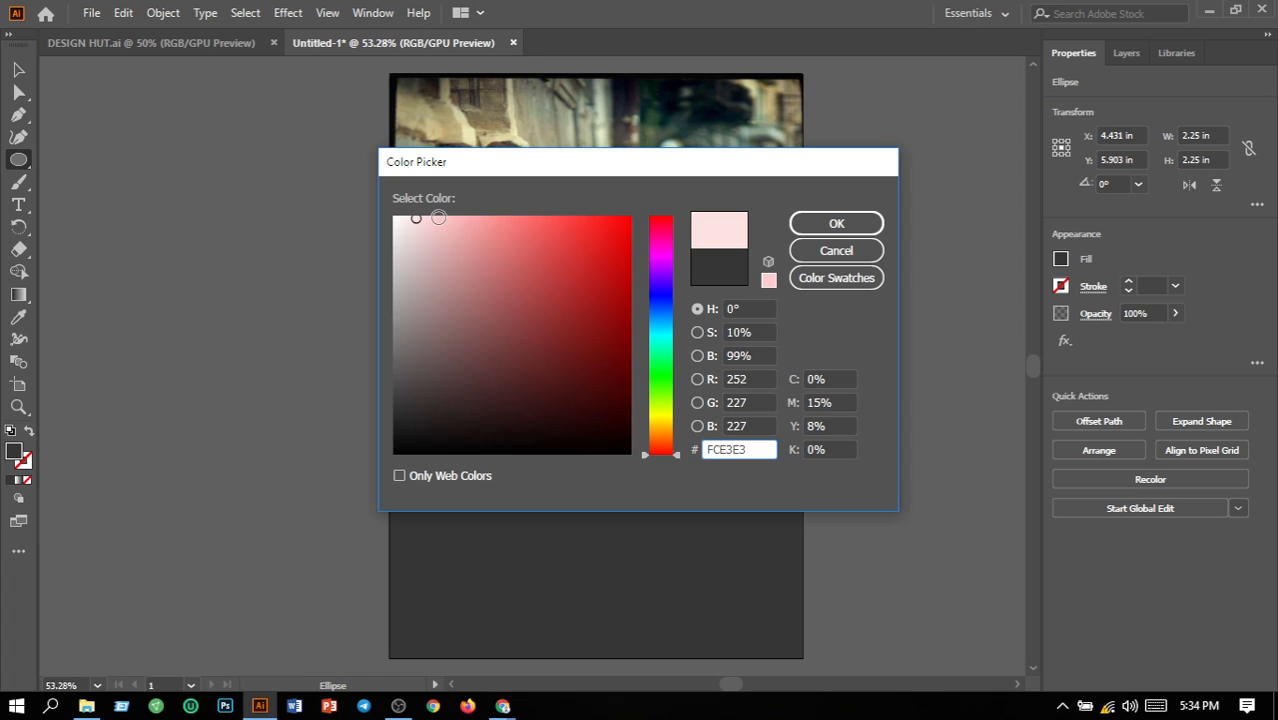
pyautogui.click(438, 217)
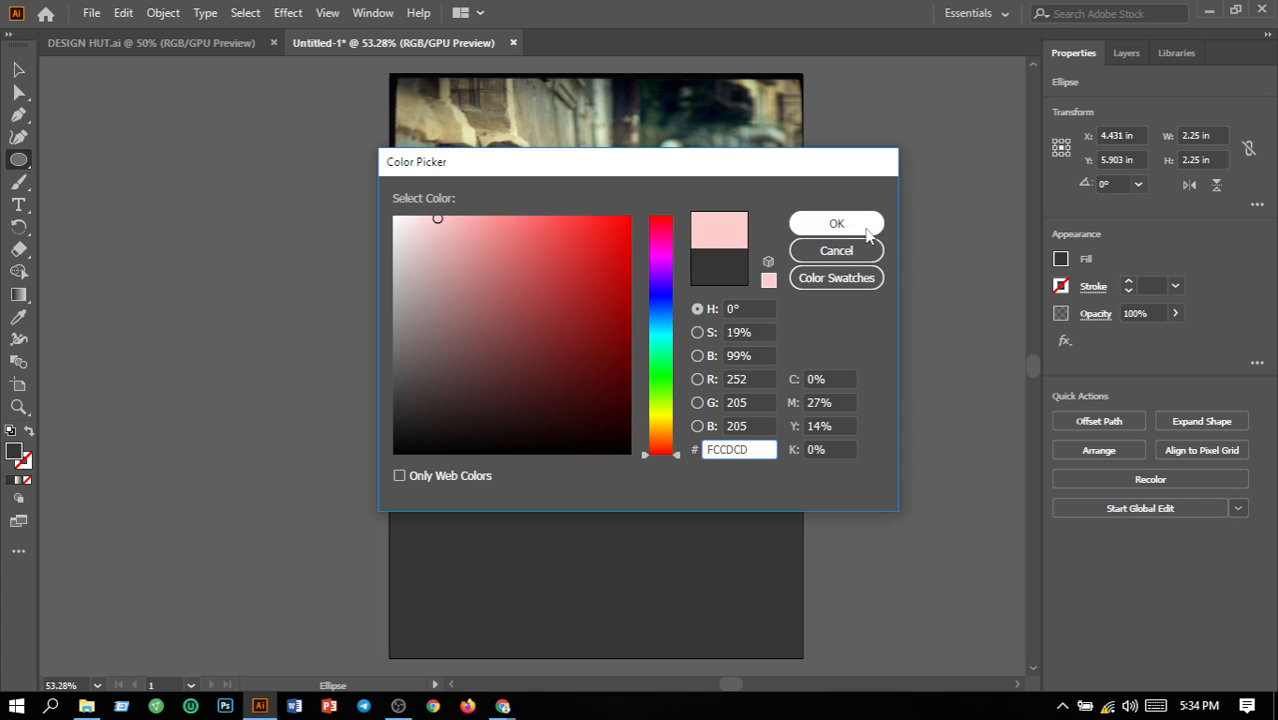
pyautogui.click(661, 425)
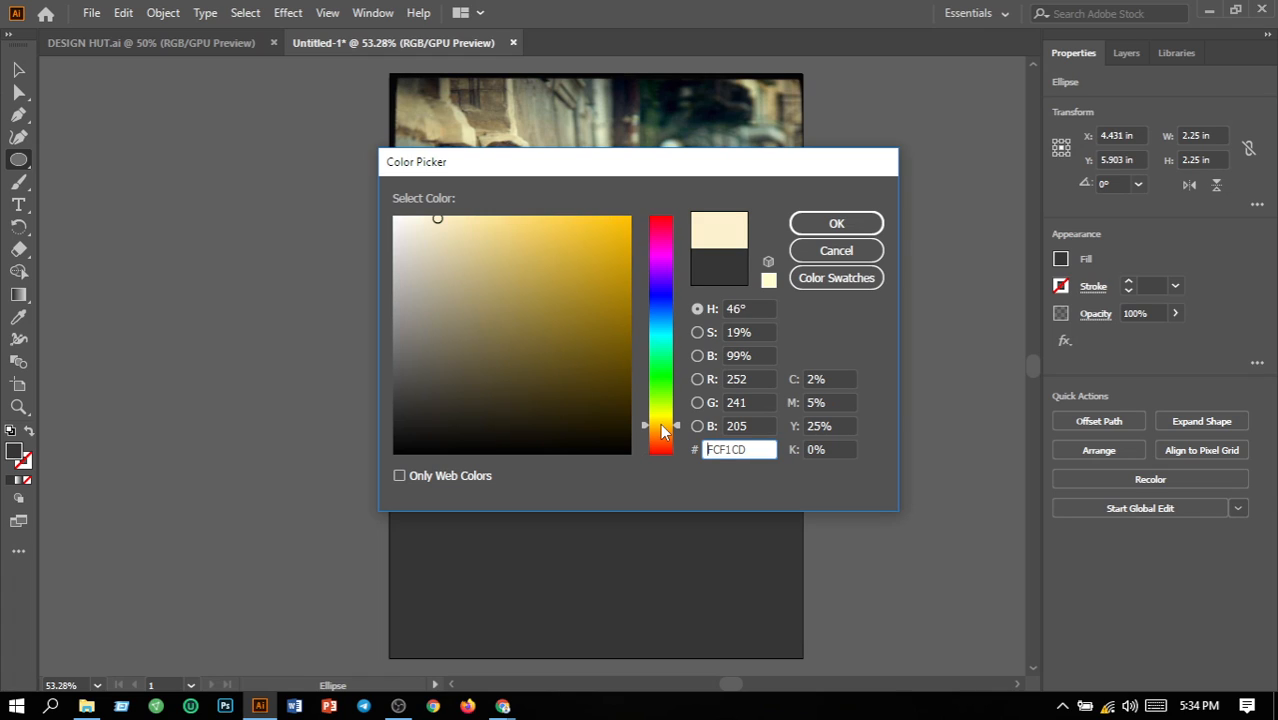
pyautogui.click(836, 224)
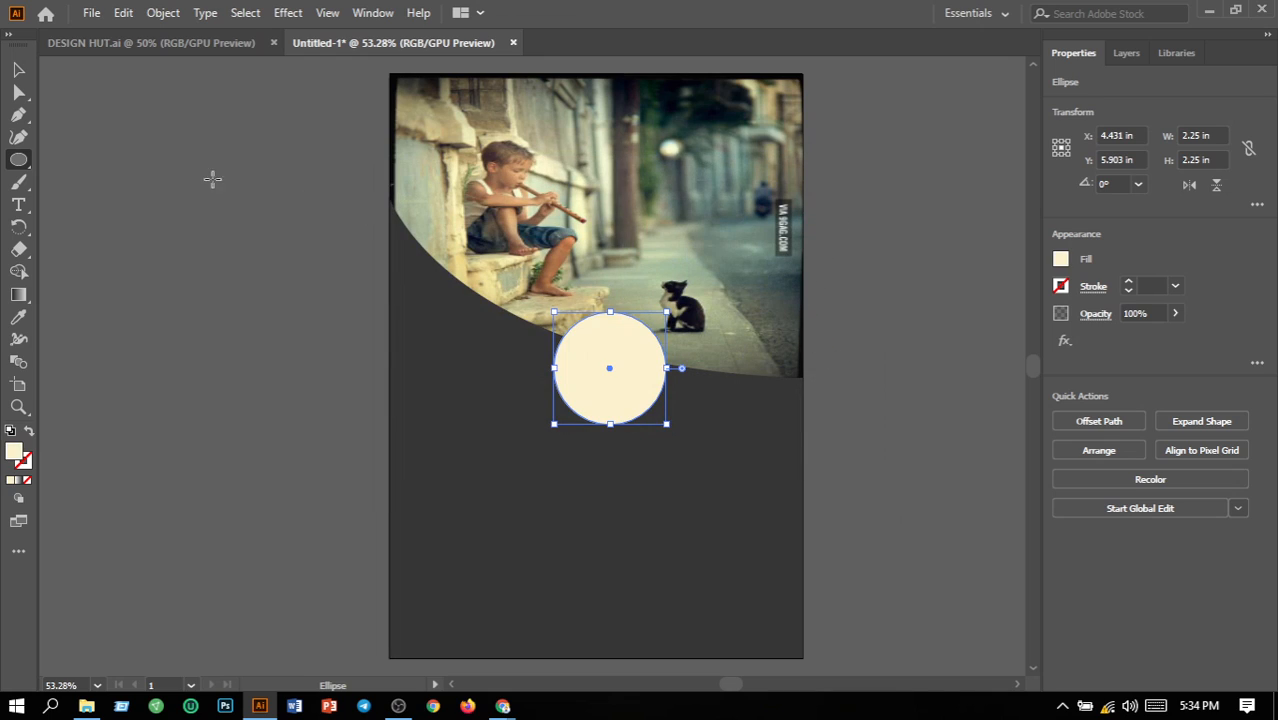
pyautogui.click(18, 70)
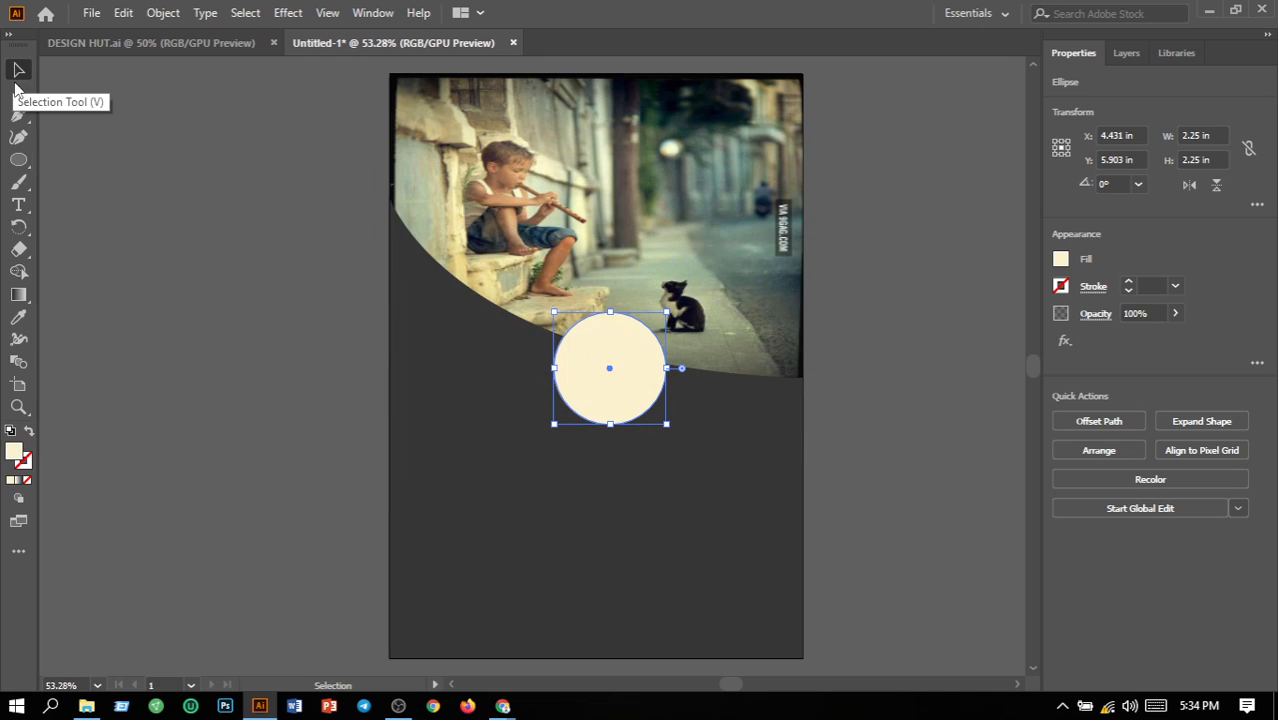
pyautogui.click(190, 152)
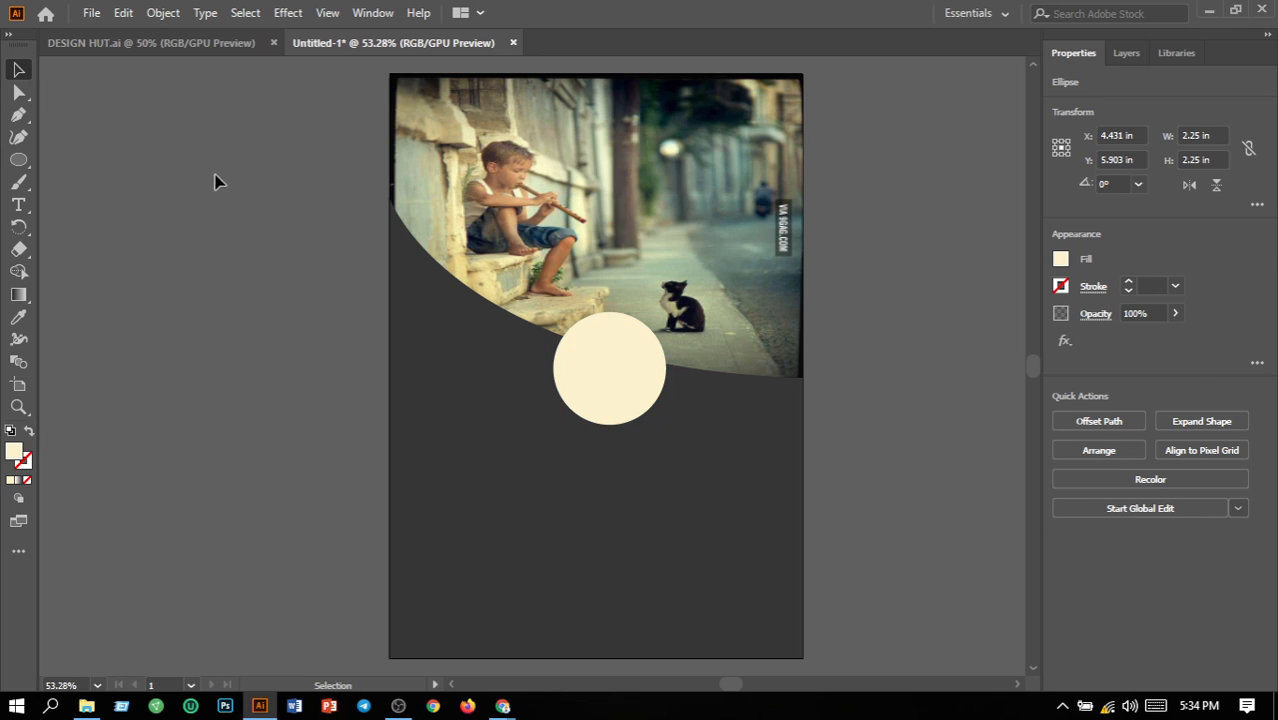
# Step: Select the cream circle and lock it in position
pyautogui.click(645, 381)
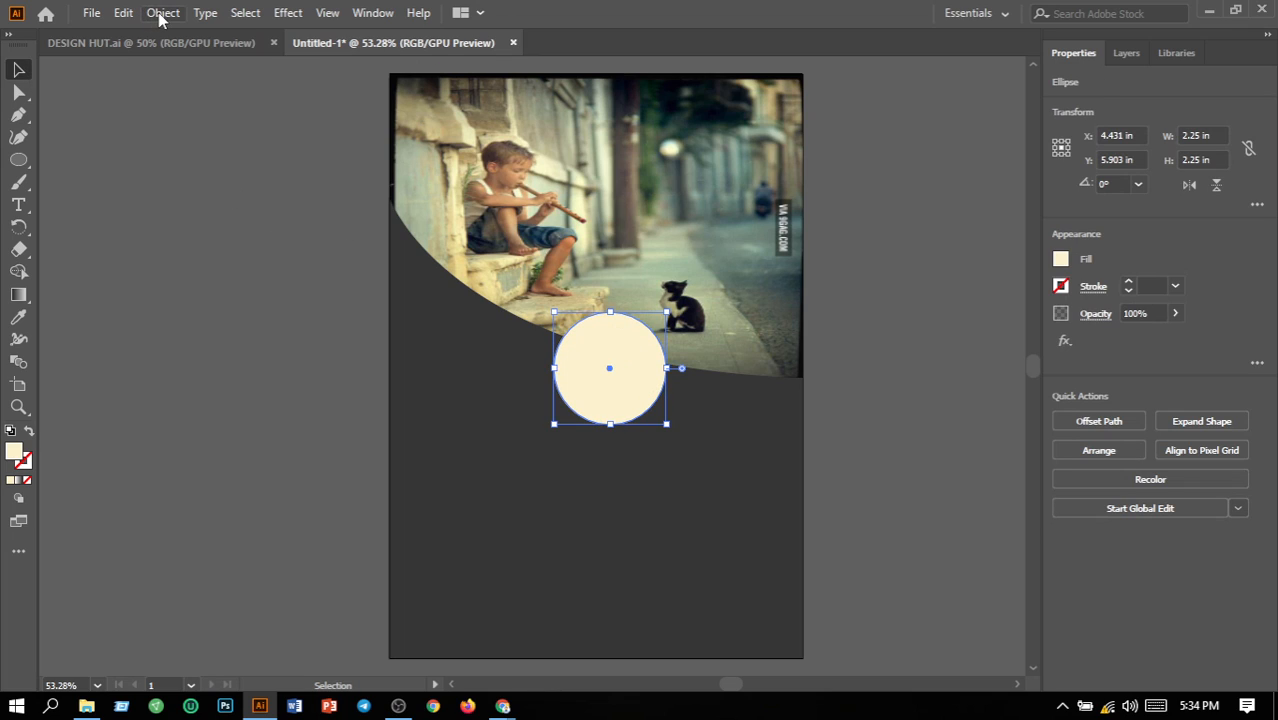
pyautogui.click(162, 13)
pyautogui.moveTo(251, 138)
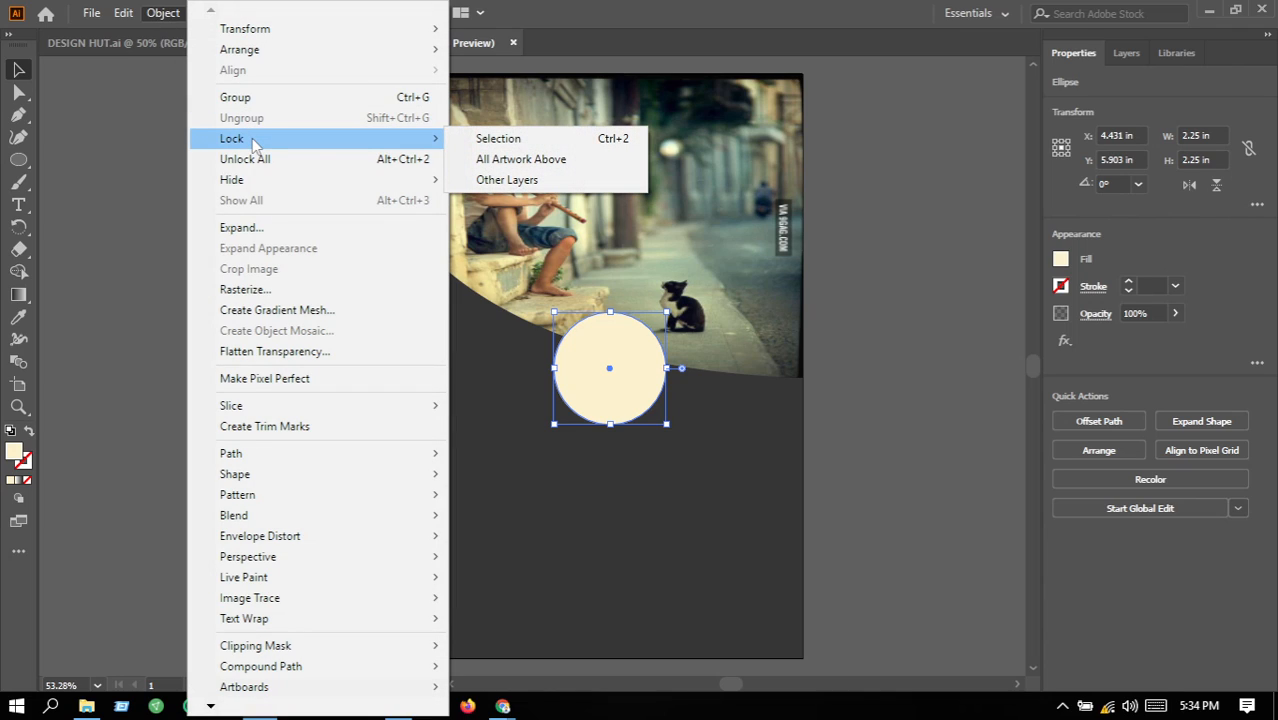
pyautogui.click(499, 141)
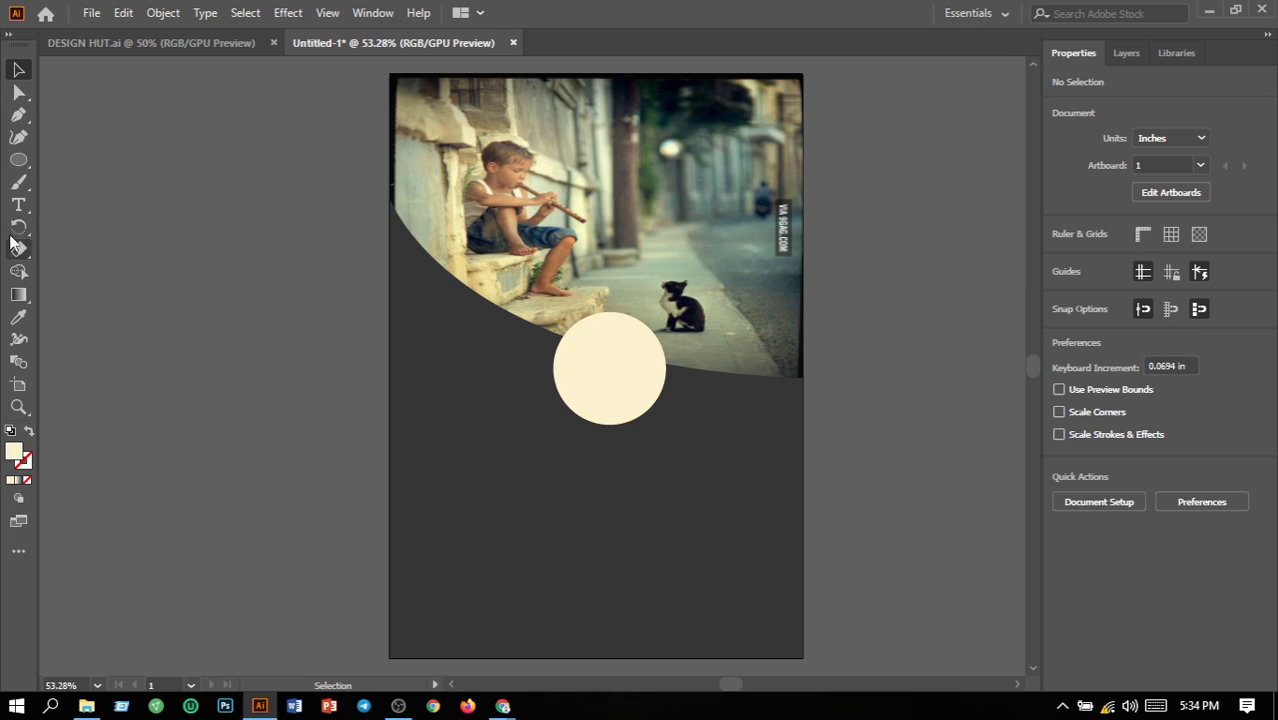
# Step: Add the point text "DESIGN HUT" on the cream circle
pyautogui.moveTo(18, 204); pyautogui.dragTo(83, 199)
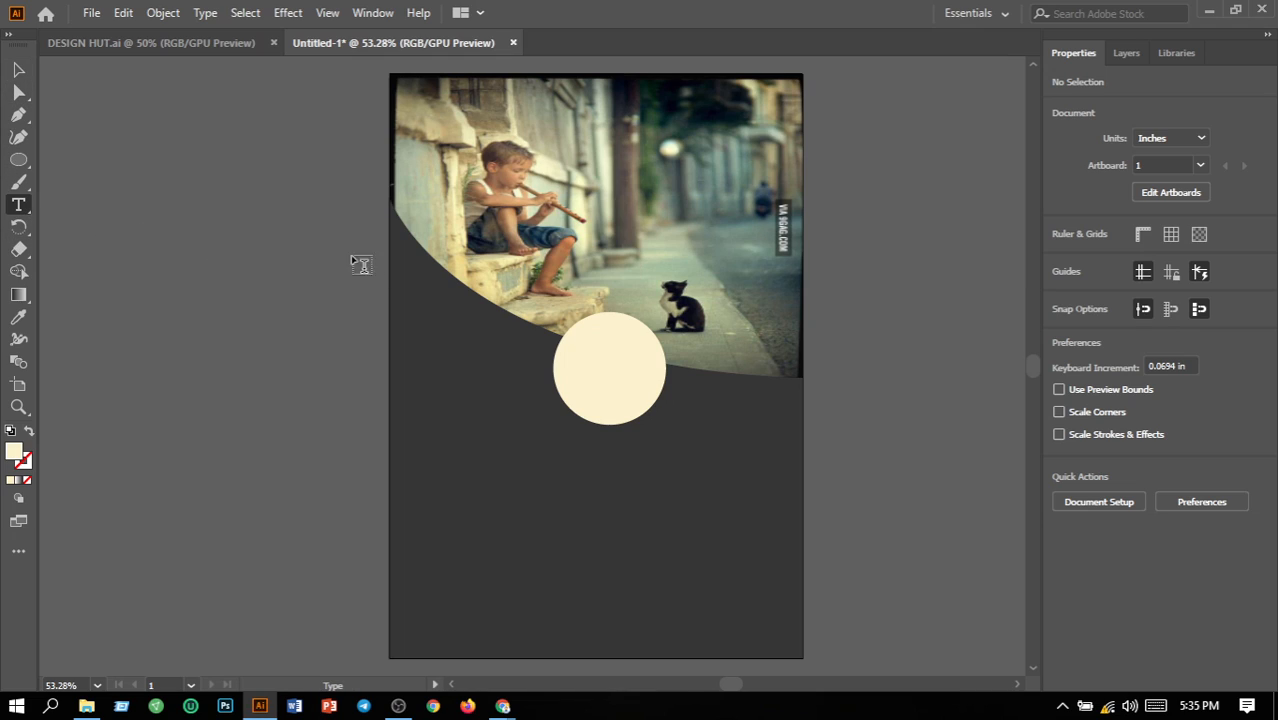
pyautogui.click(580, 371)
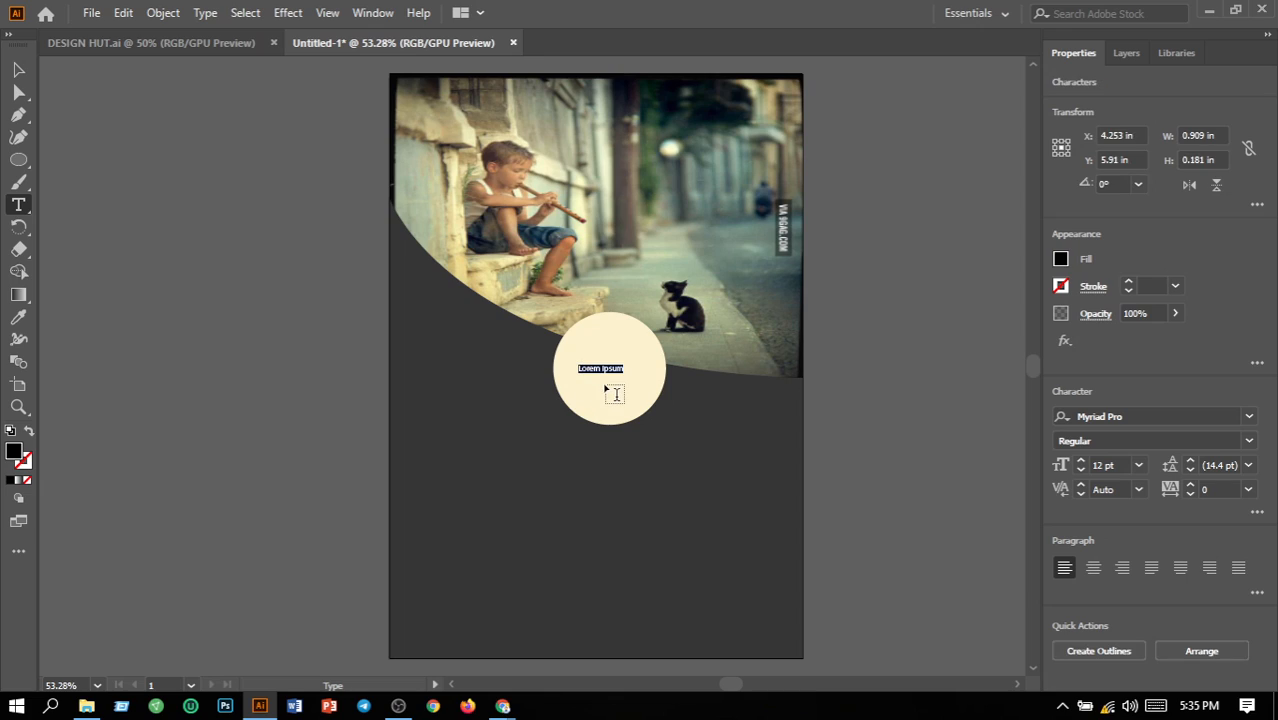
pyautogui.press('BackSpace')
pyautogui.write('He')
pyautogui.press('BackSpace')
pyautogui.press('BackSpace')
pyautogui.press('BackSpace')
pyautogui.press('BackSpace')
pyautogui.write('DH')
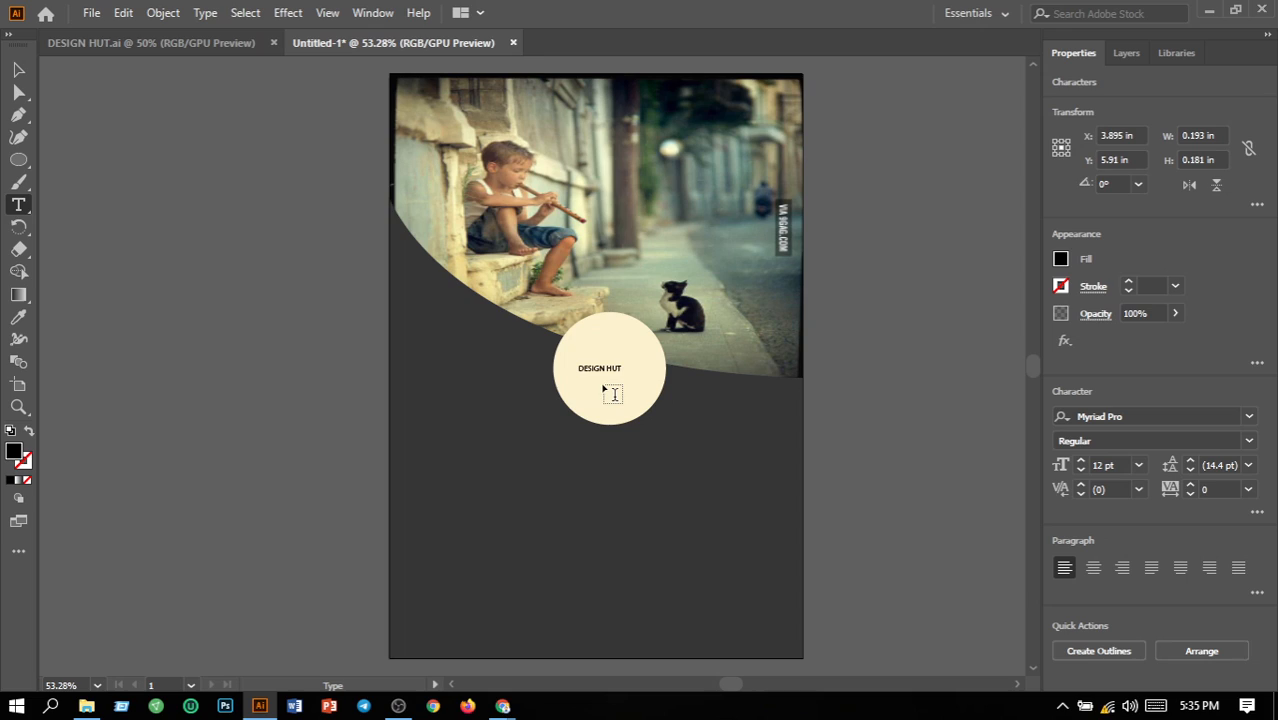
# Step: Set the "DESIGN HUT" text to 21 pt, centre it by eye within the cream circle and deselect it
pyautogui.click(17, 70)
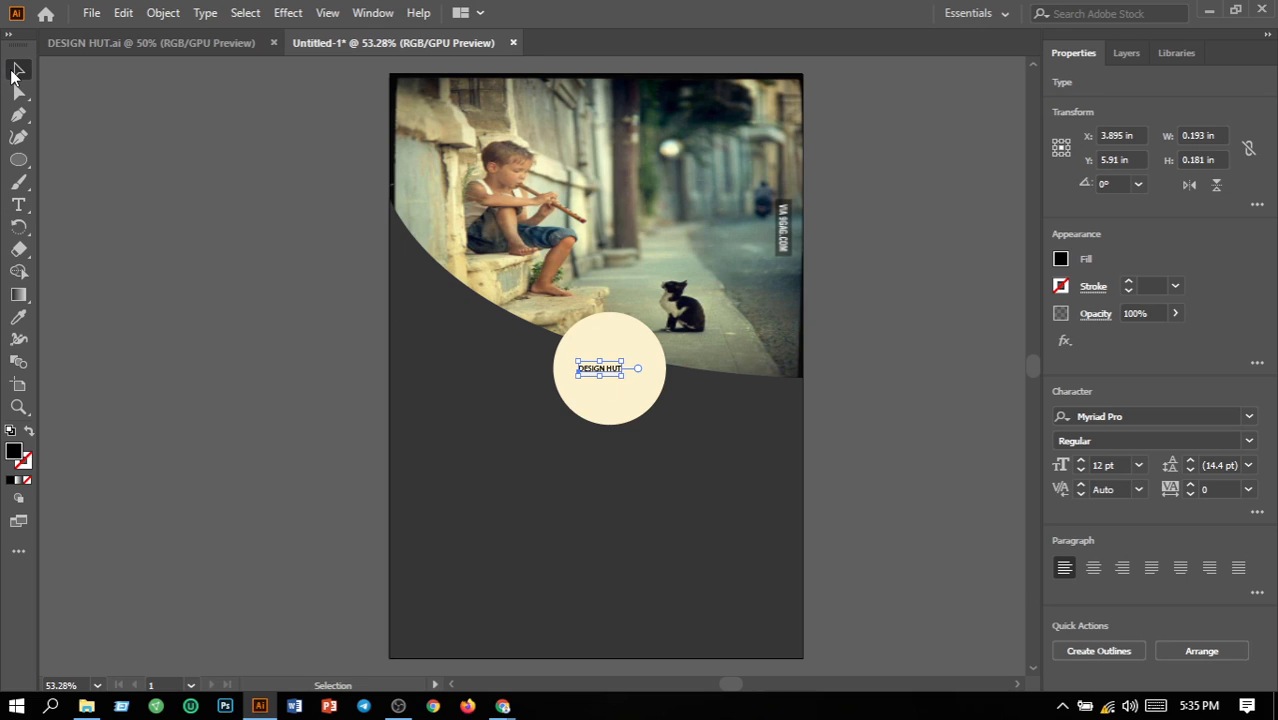
pyautogui.click(1140, 465)
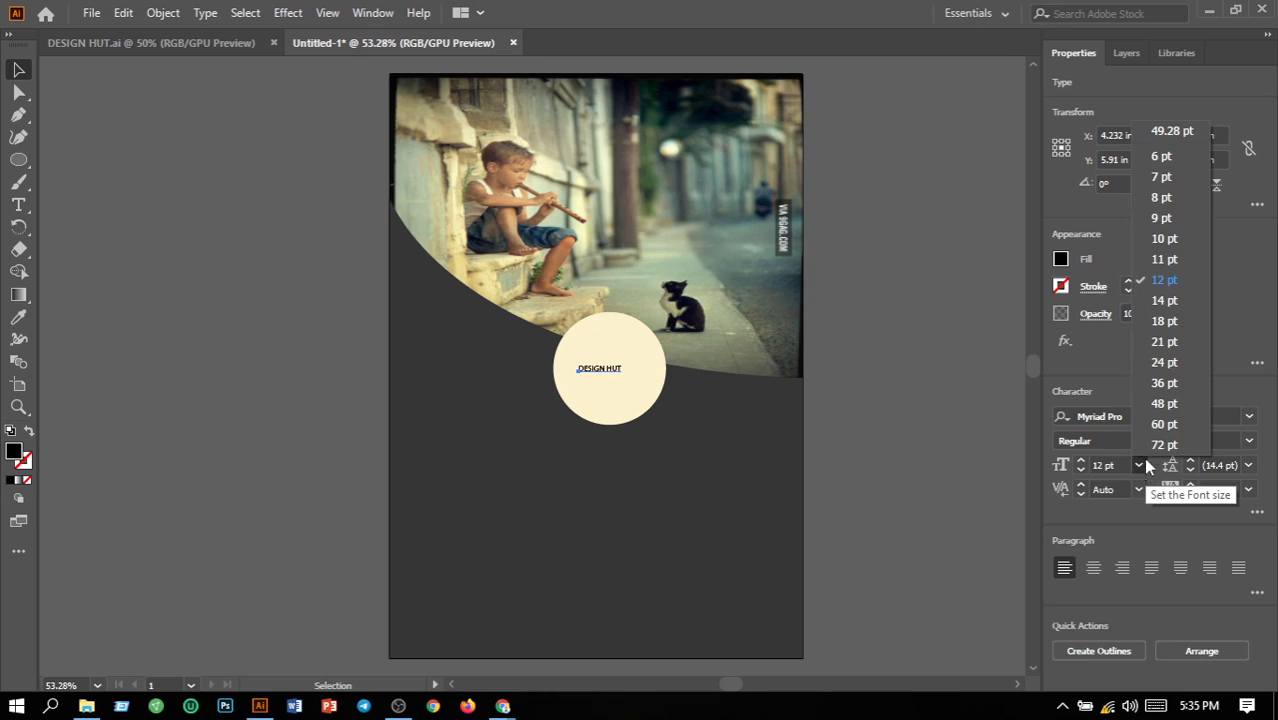
pyautogui.click(1163, 342)
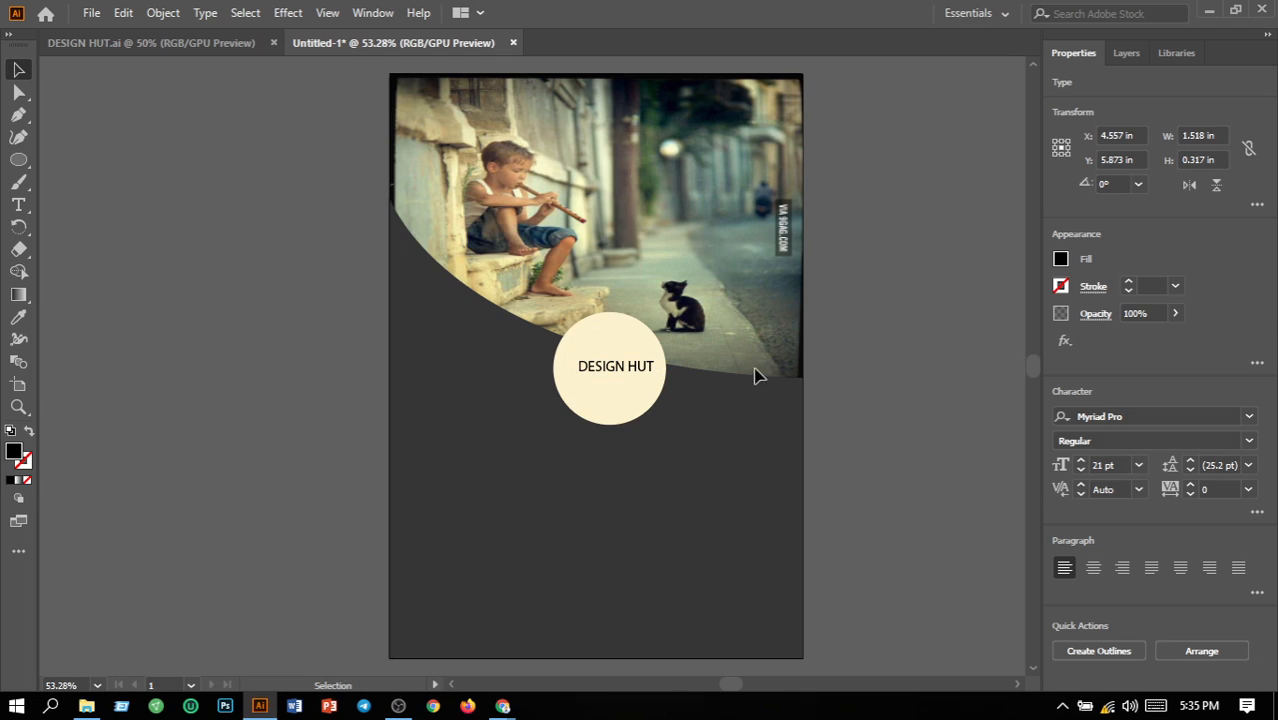
pyautogui.moveTo(612, 372); pyautogui.dragTo(603, 377)
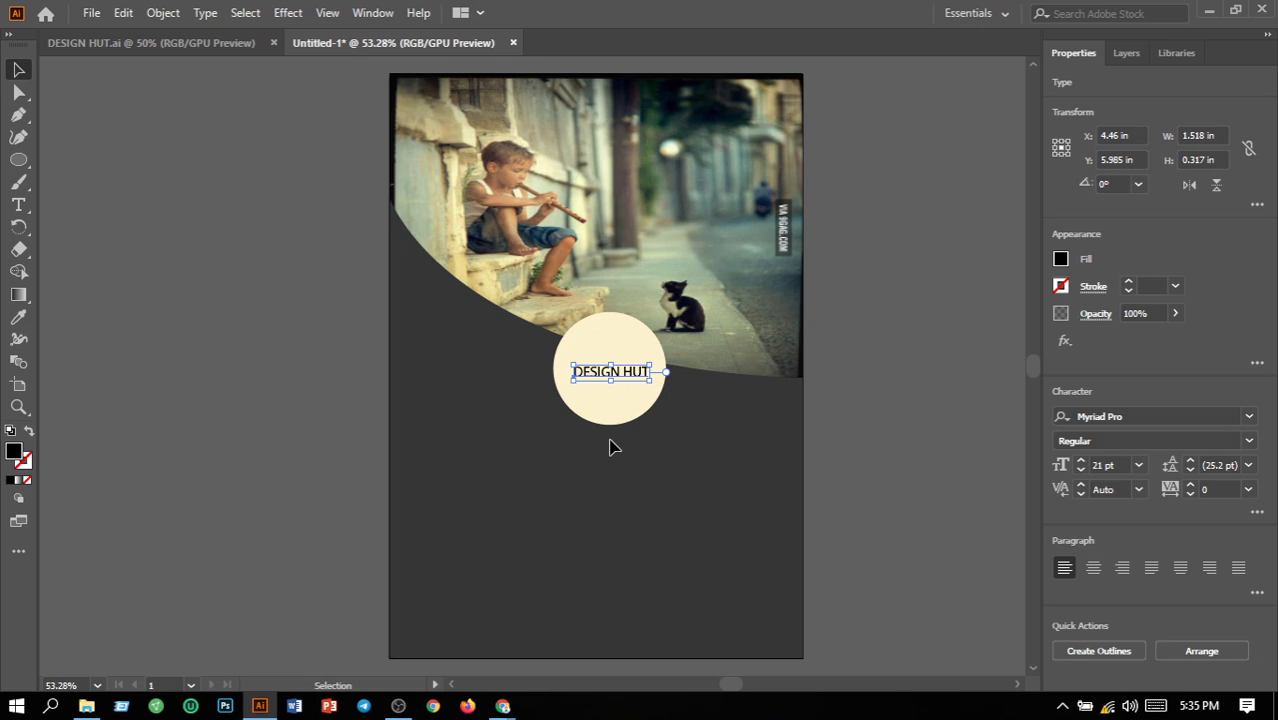
pyautogui.click(897, 417)
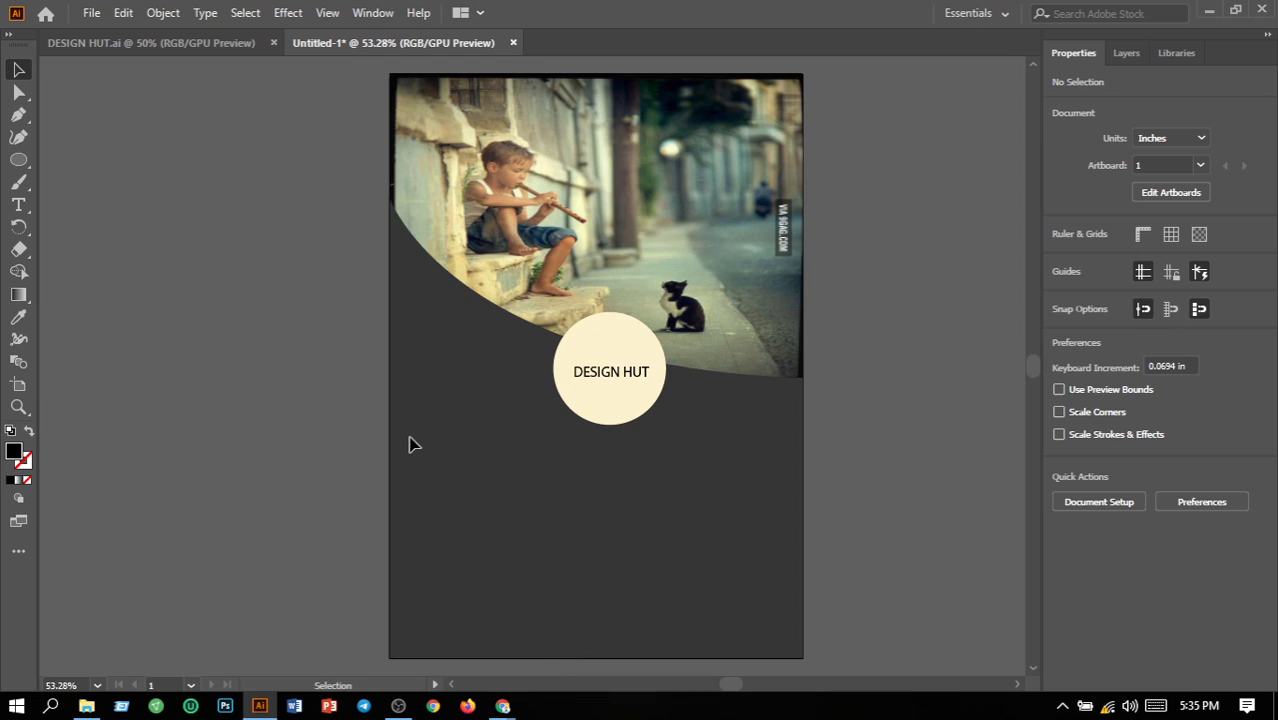
pyautogui.click(18, 204)
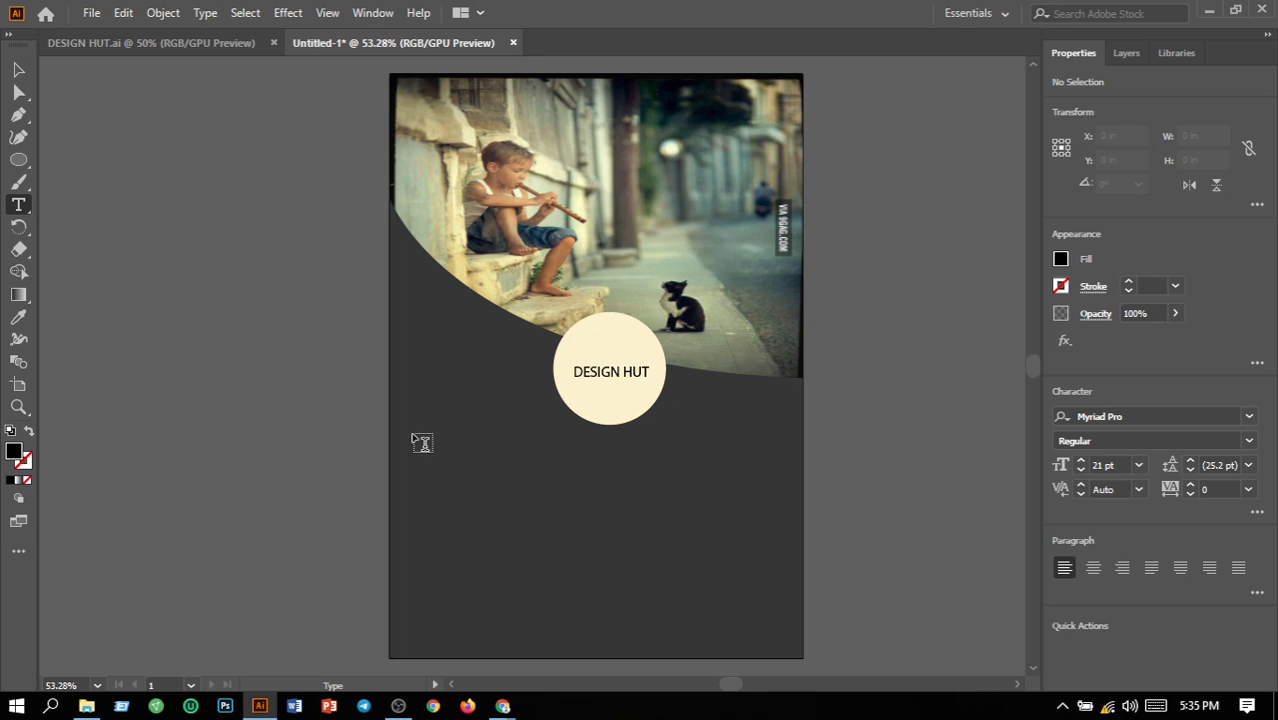
pyautogui.moveTo(412, 434); pyautogui.dragTo(557, 505)
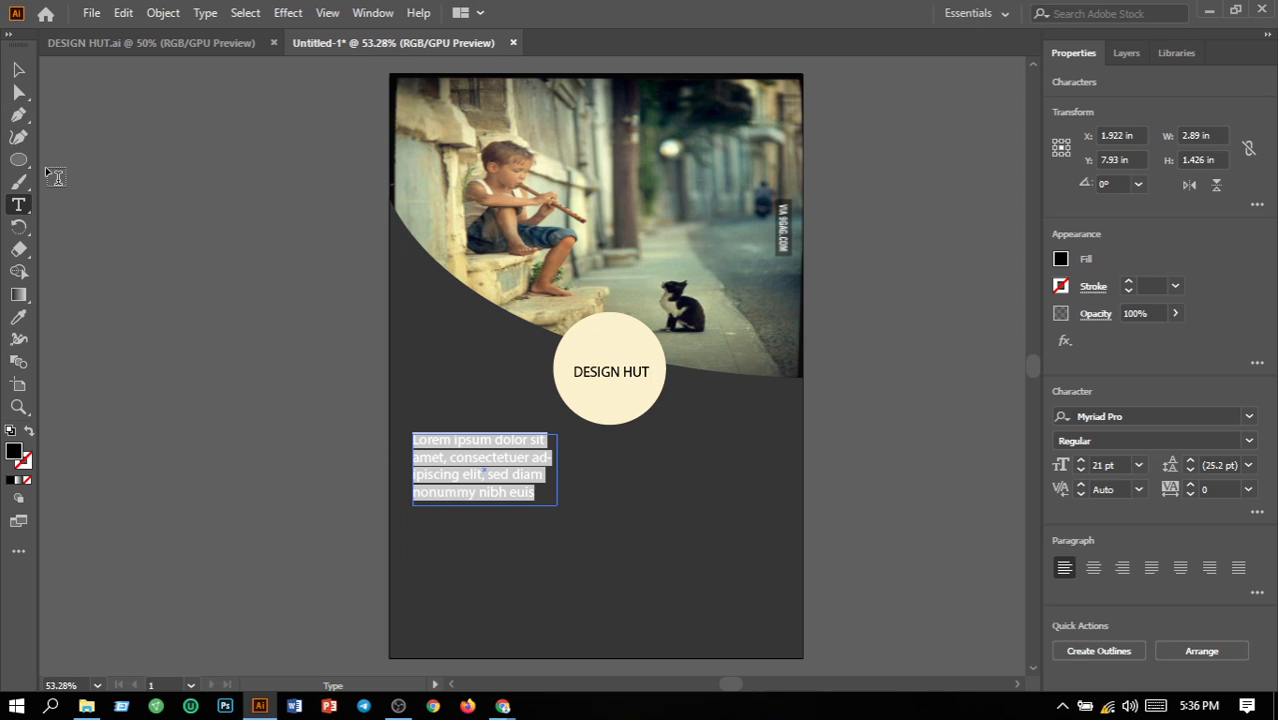
pyautogui.press('BackSpace')
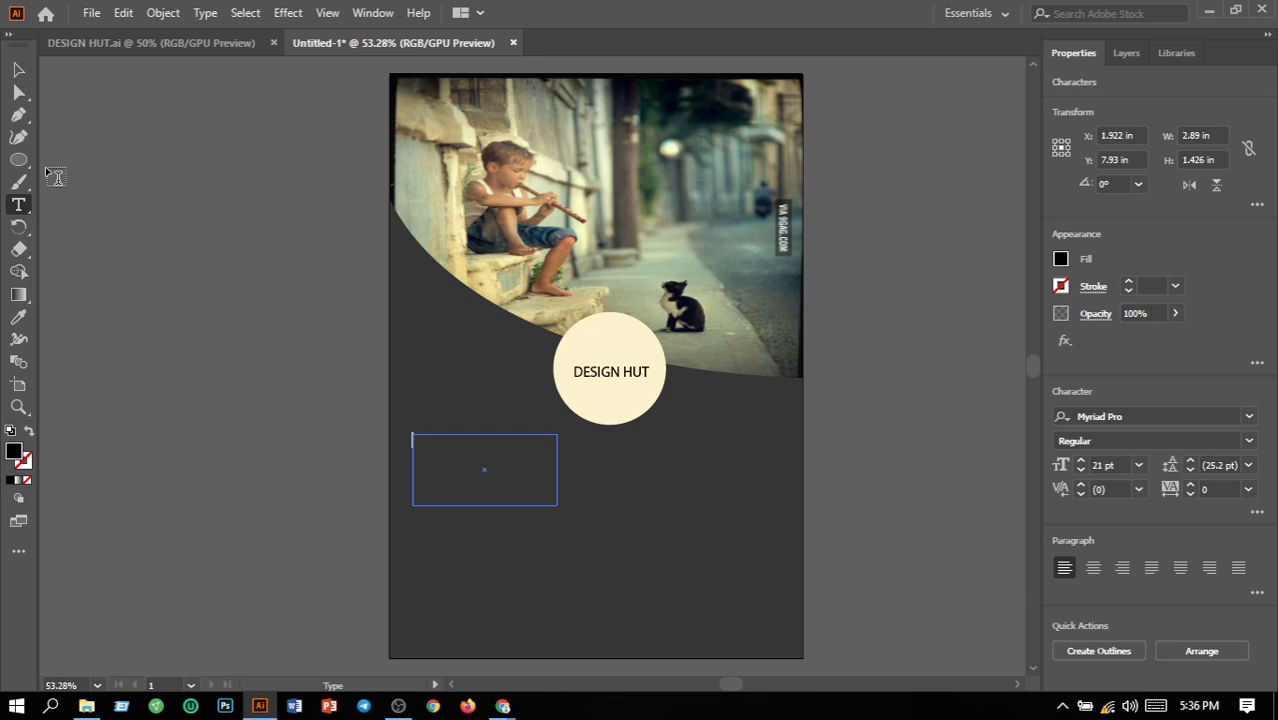
pyautogui.press('ctrl')
pyautogui.hotkey('ctrl', 'z')
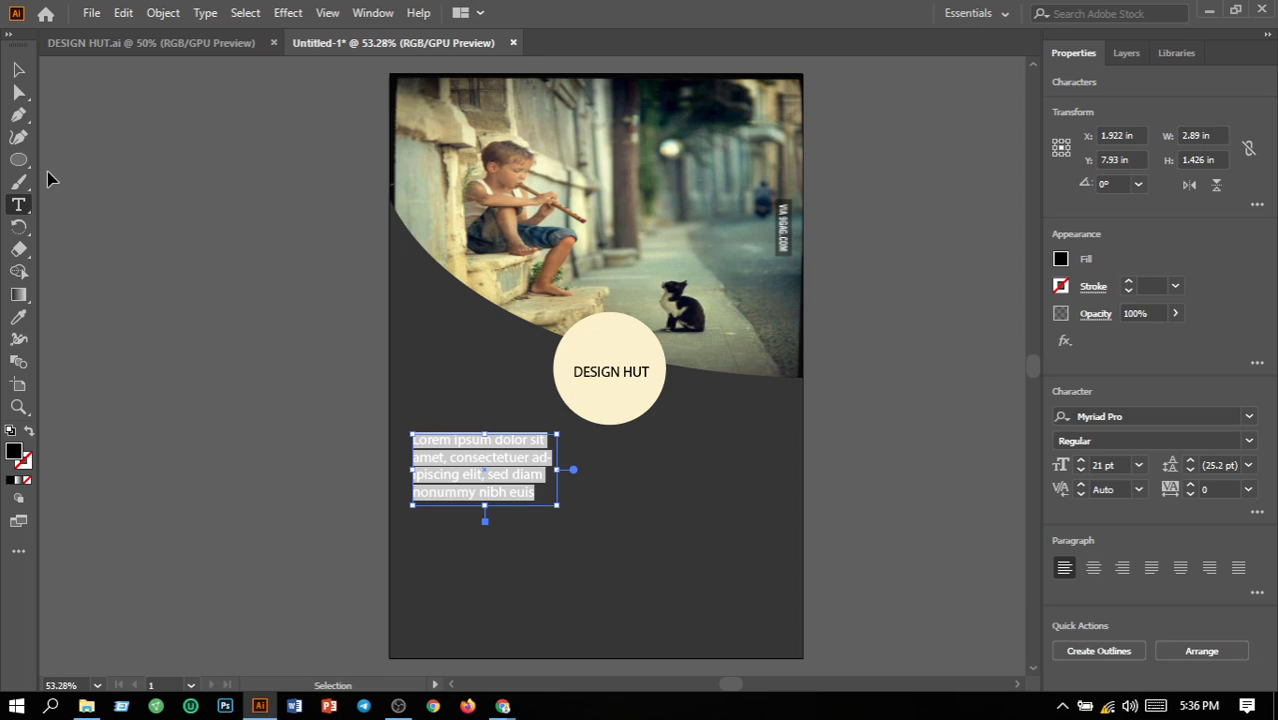
pyautogui.hotkey('ctrl', 'z')
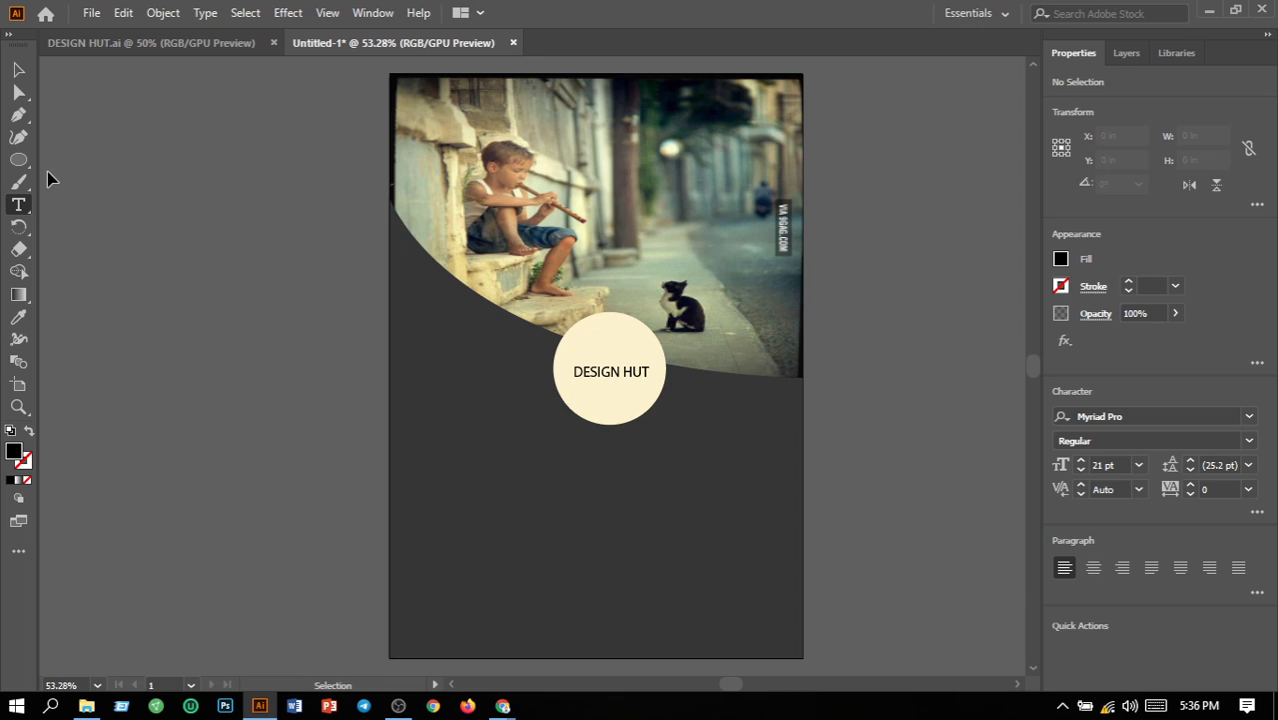
# Step: Create a 14 pt, centre-aligned placeholder text area about 2.8 by 1.56 in on the dark shape, below and left of the circle
pyautogui.click(1140, 466)
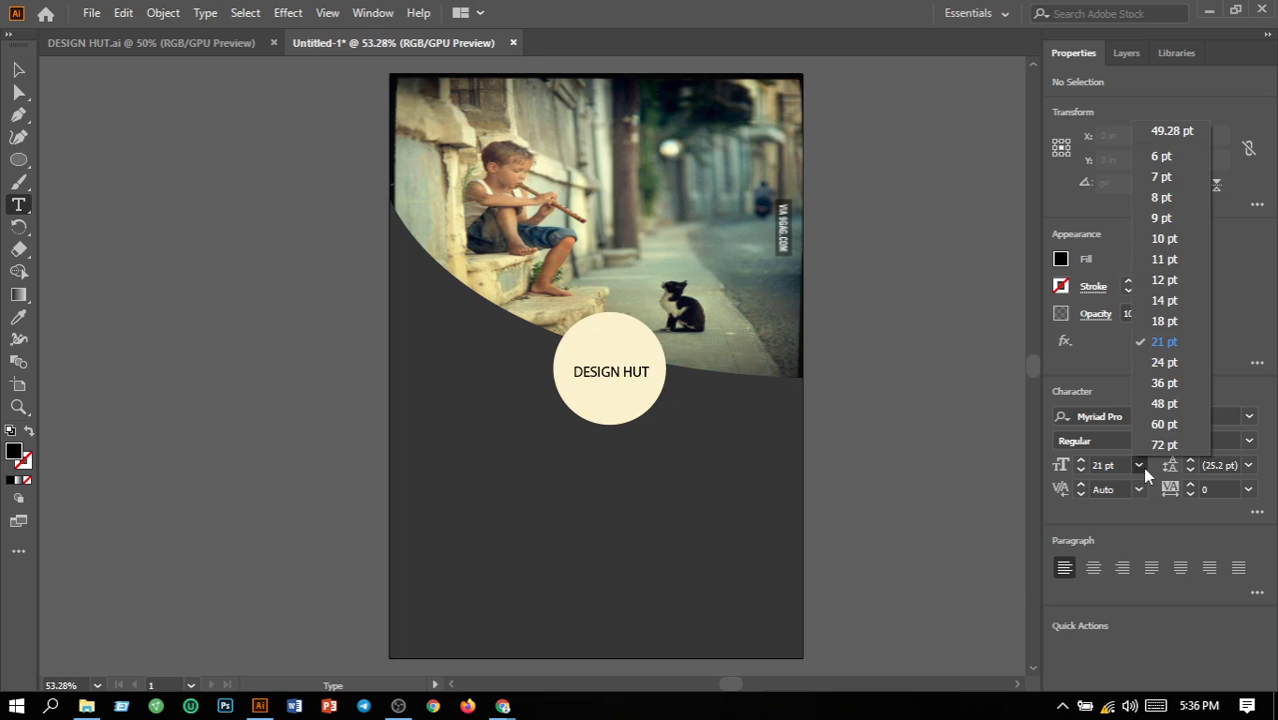
pyautogui.click(1158, 301)
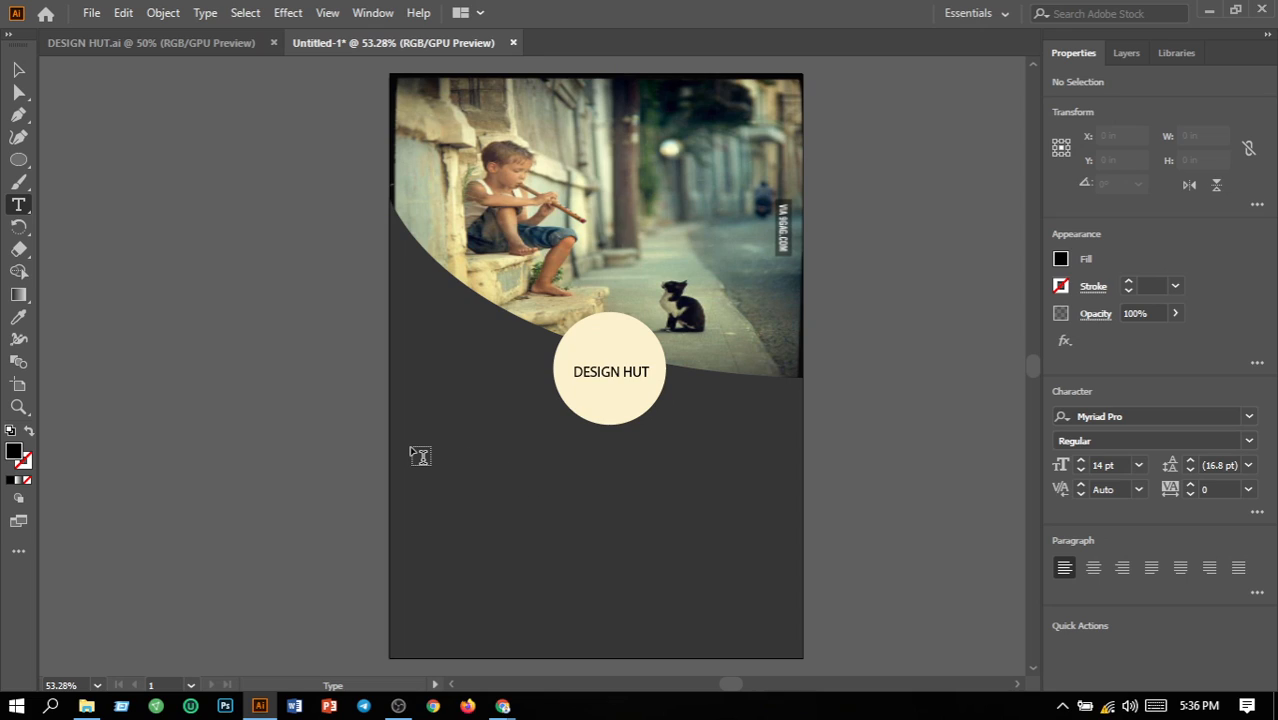
pyautogui.moveTo(411, 448); pyautogui.dragTo(552, 530)
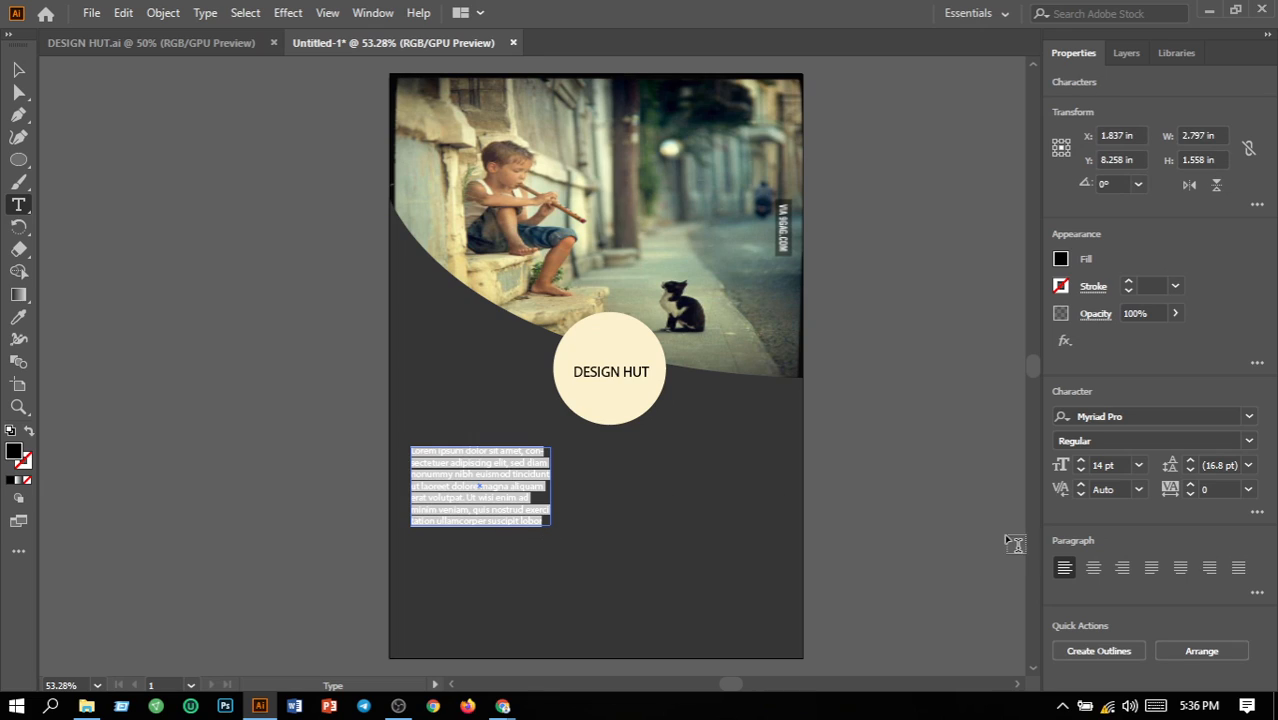
pyautogui.click(1094, 568)
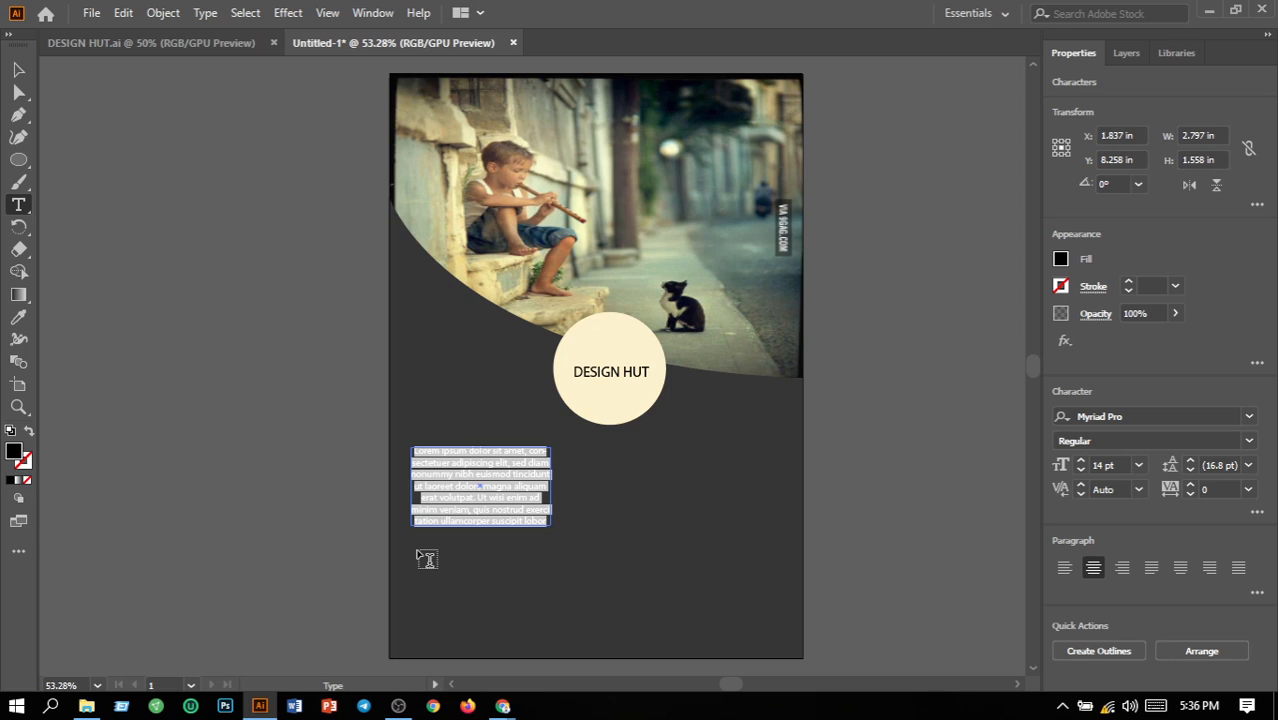
# Step: Add three more placeholder text areas about 2.5 to 2.7 in wide, one below the first and two stacked on the dark shape's right side
pyautogui.moveTo(415, 551); pyautogui.dragTo(549, 640)
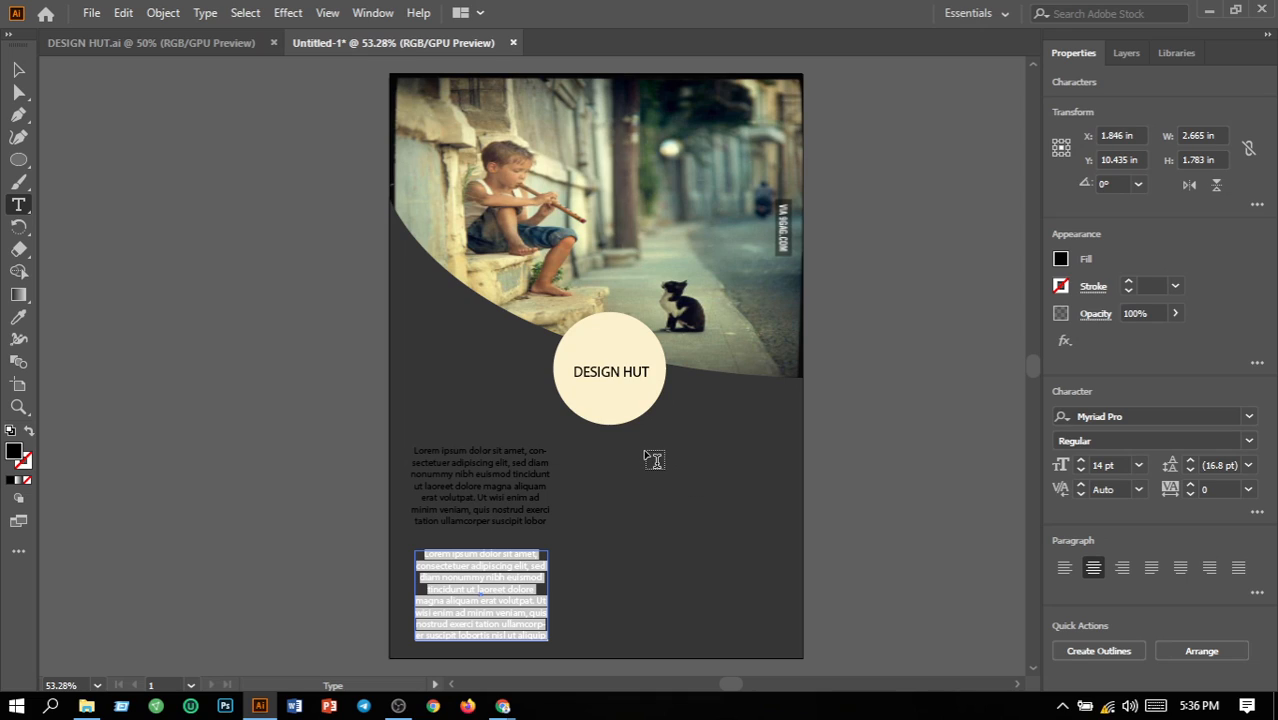
pyautogui.moveTo(646, 452); pyautogui.dragTo(778, 540)
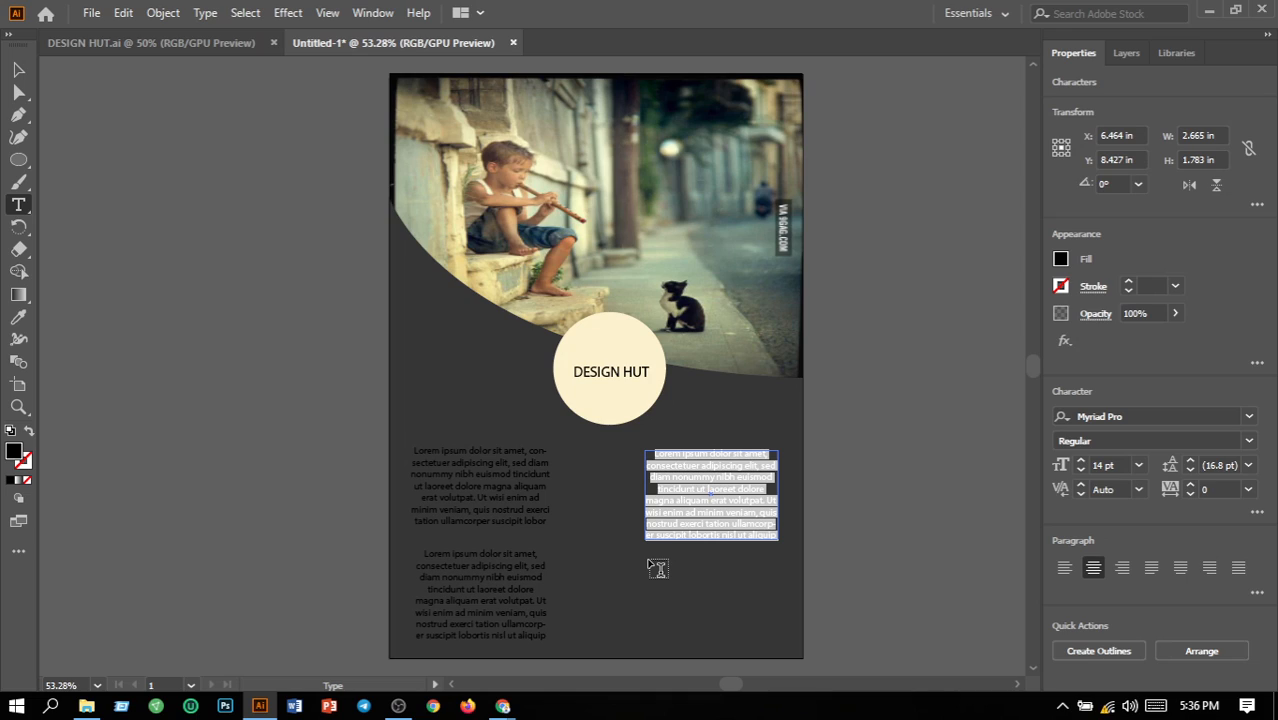
pyautogui.moveTo(650, 561); pyautogui.dragTo(773, 642)
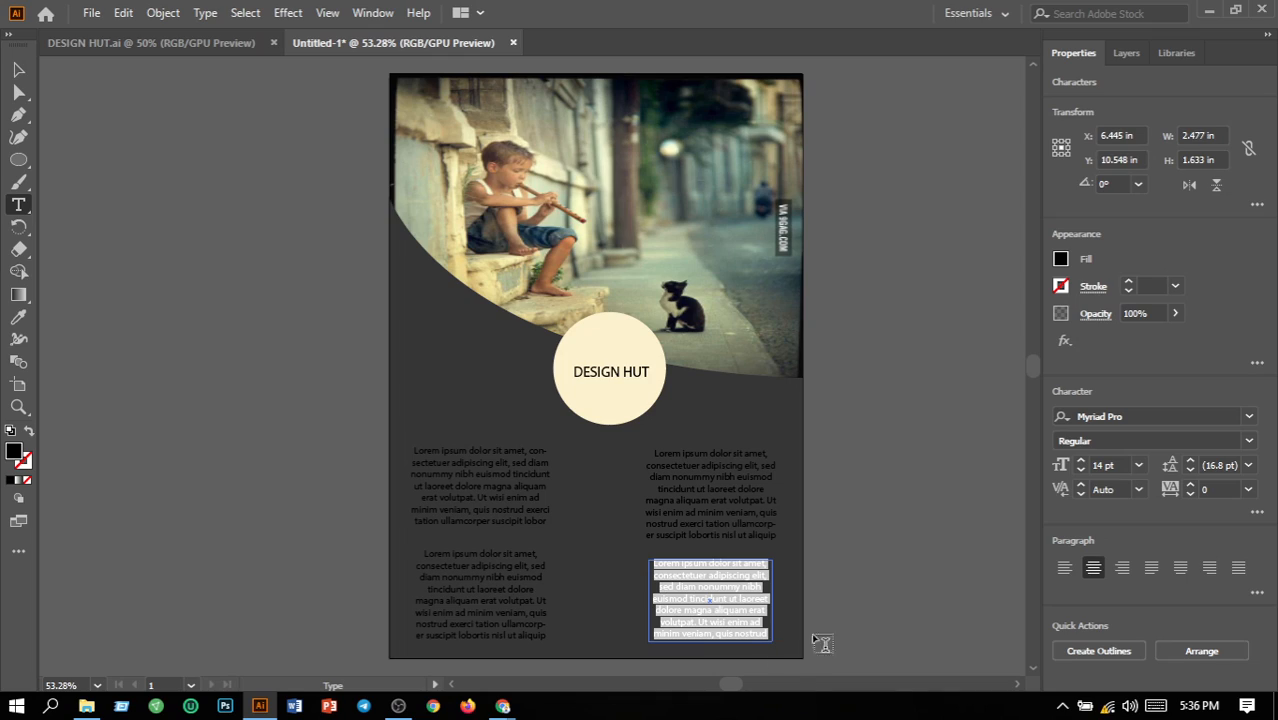
pyautogui.click(868, 621)
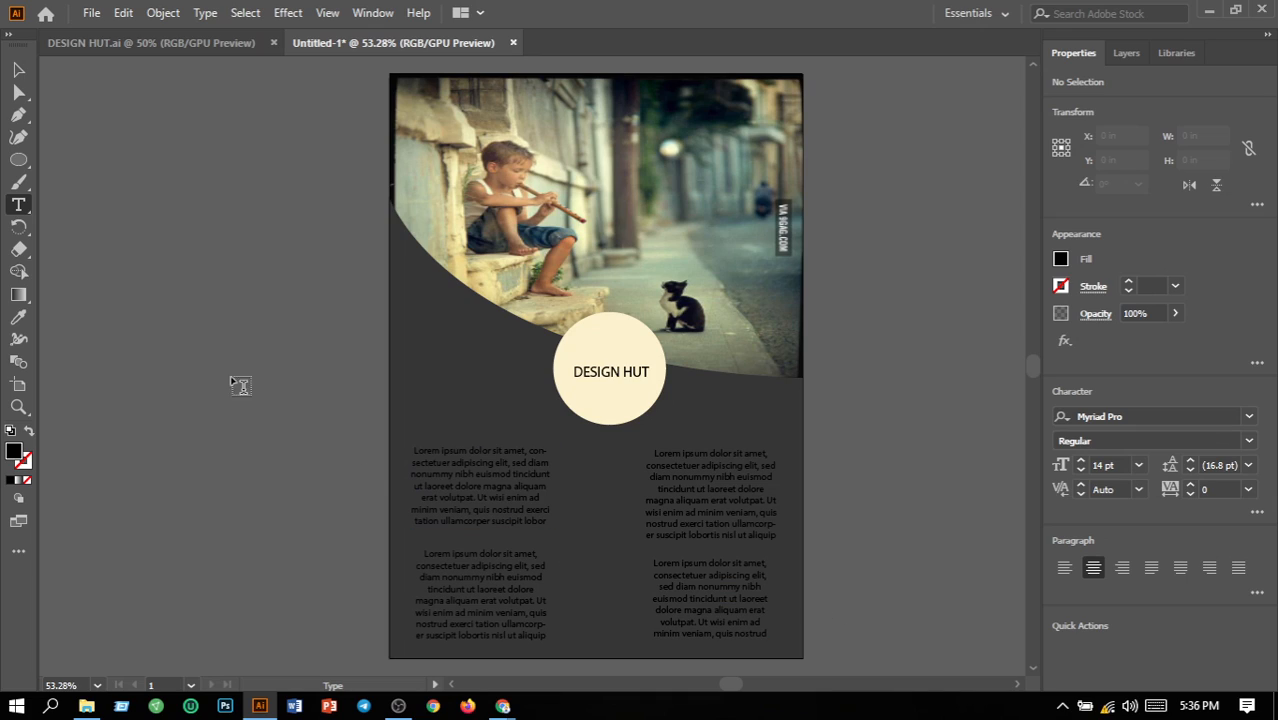
# Step: Fill the upper-left placeholder paragraph with the near-white colour F9F2F2
pyautogui.click(20, 70)
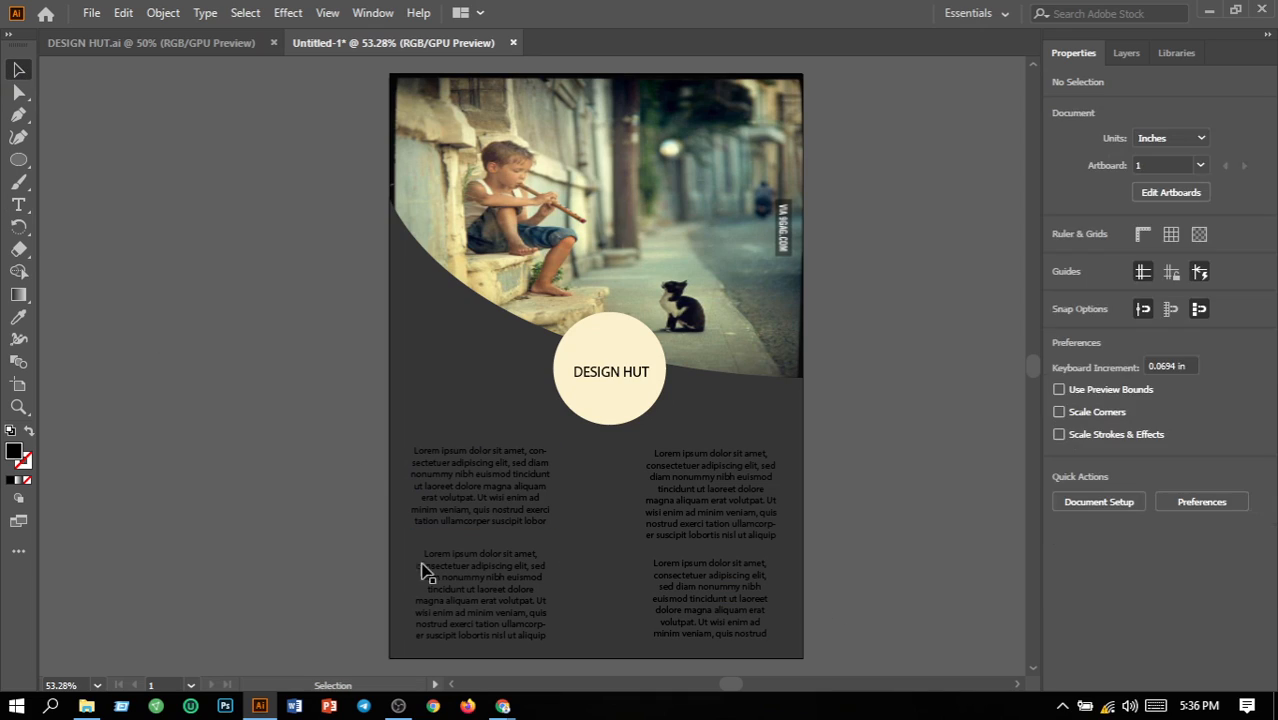
pyautogui.click(459, 490)
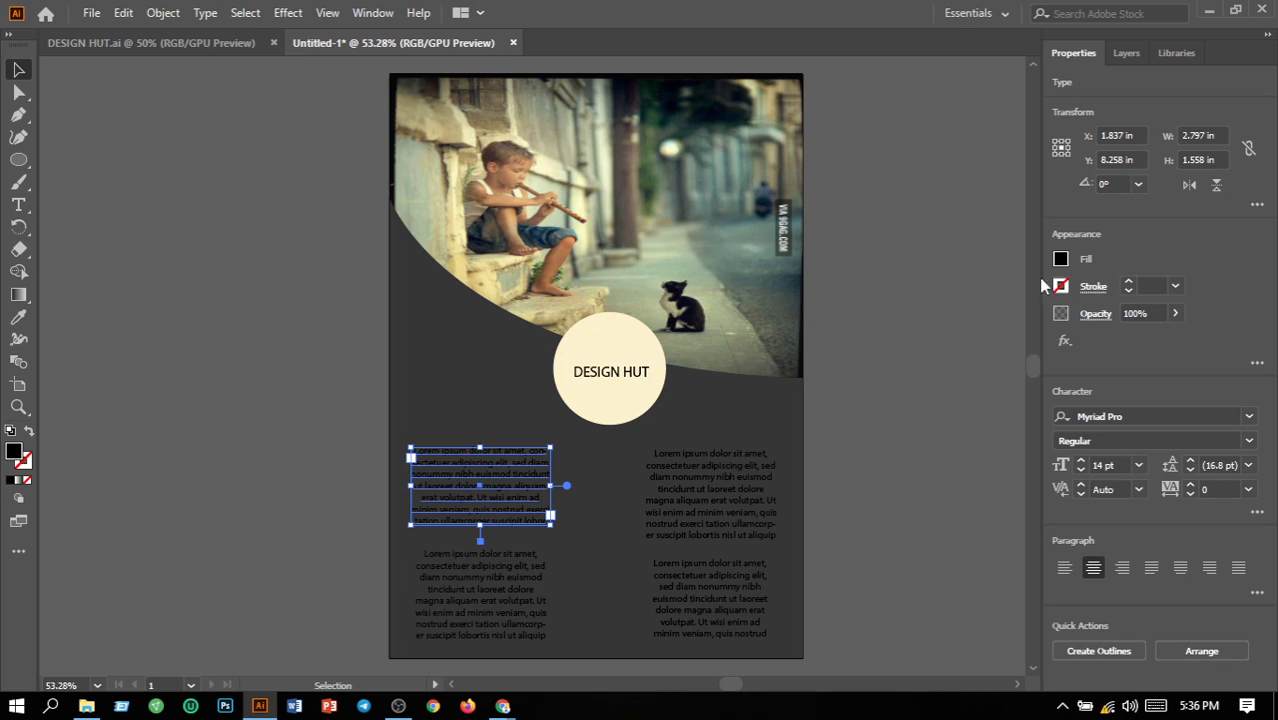
pyautogui.doubleClick(13, 455)
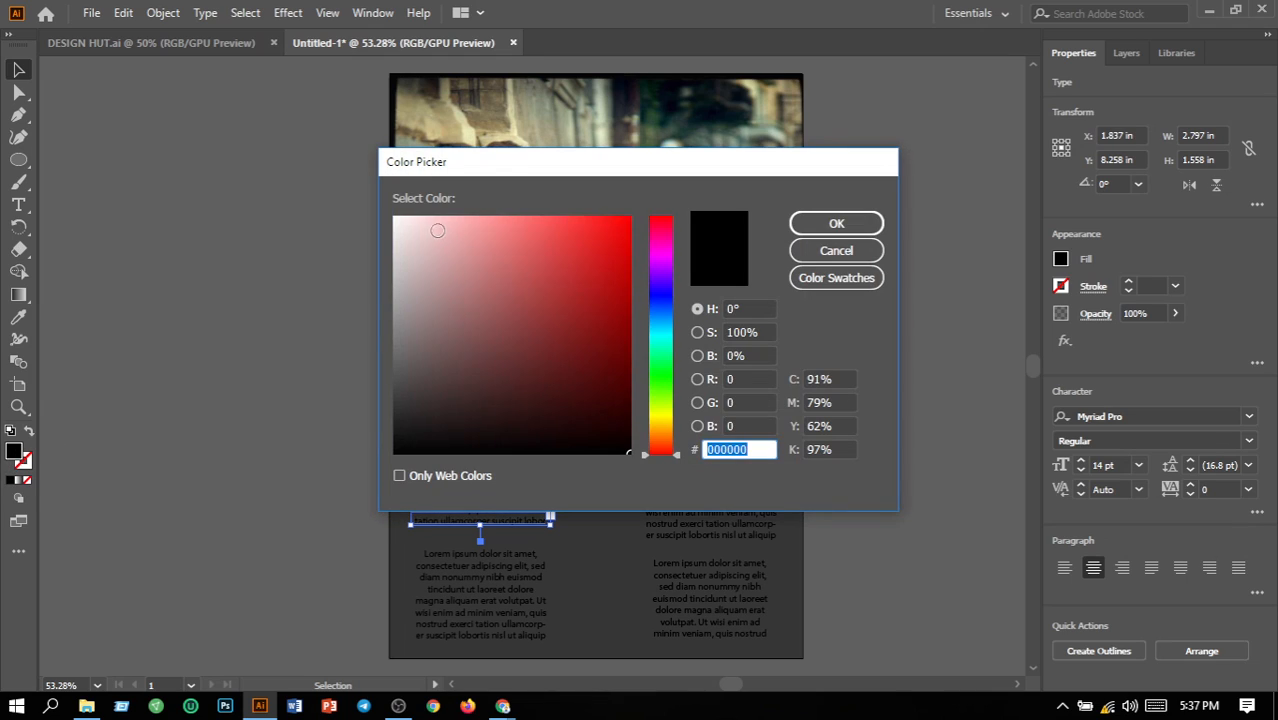
pyautogui.click(401, 224)
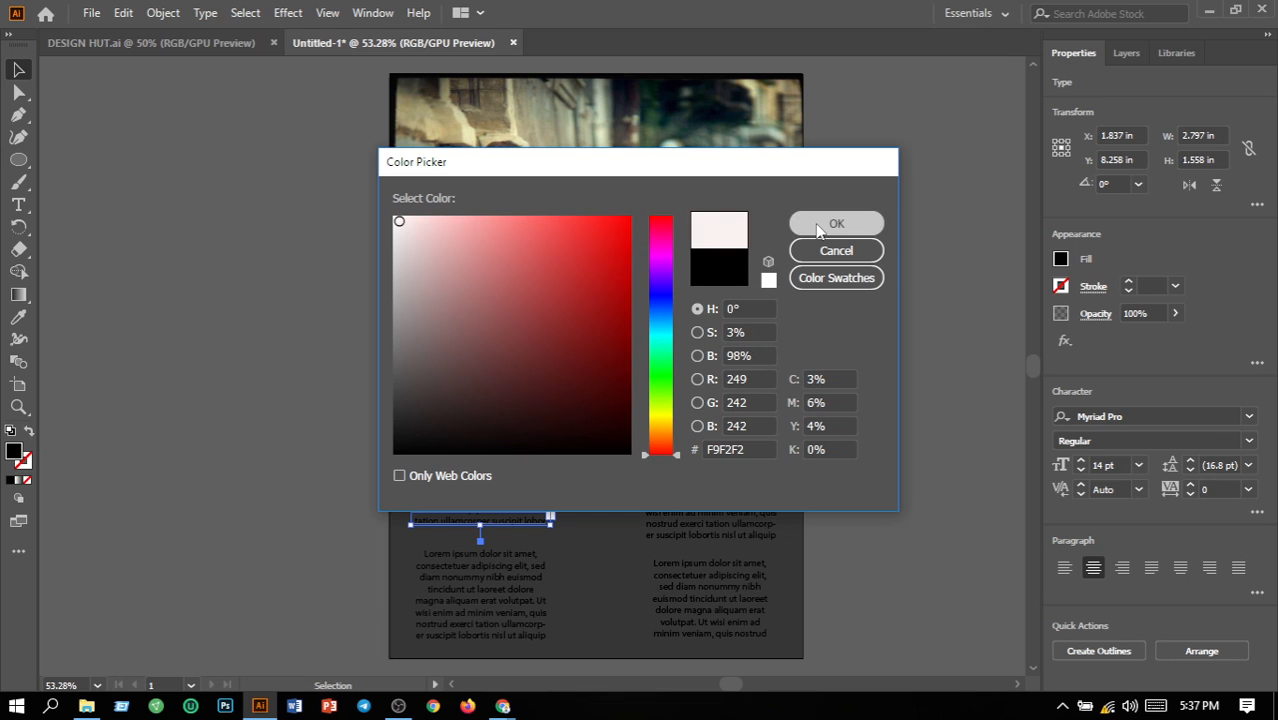
pyautogui.click(815, 224)
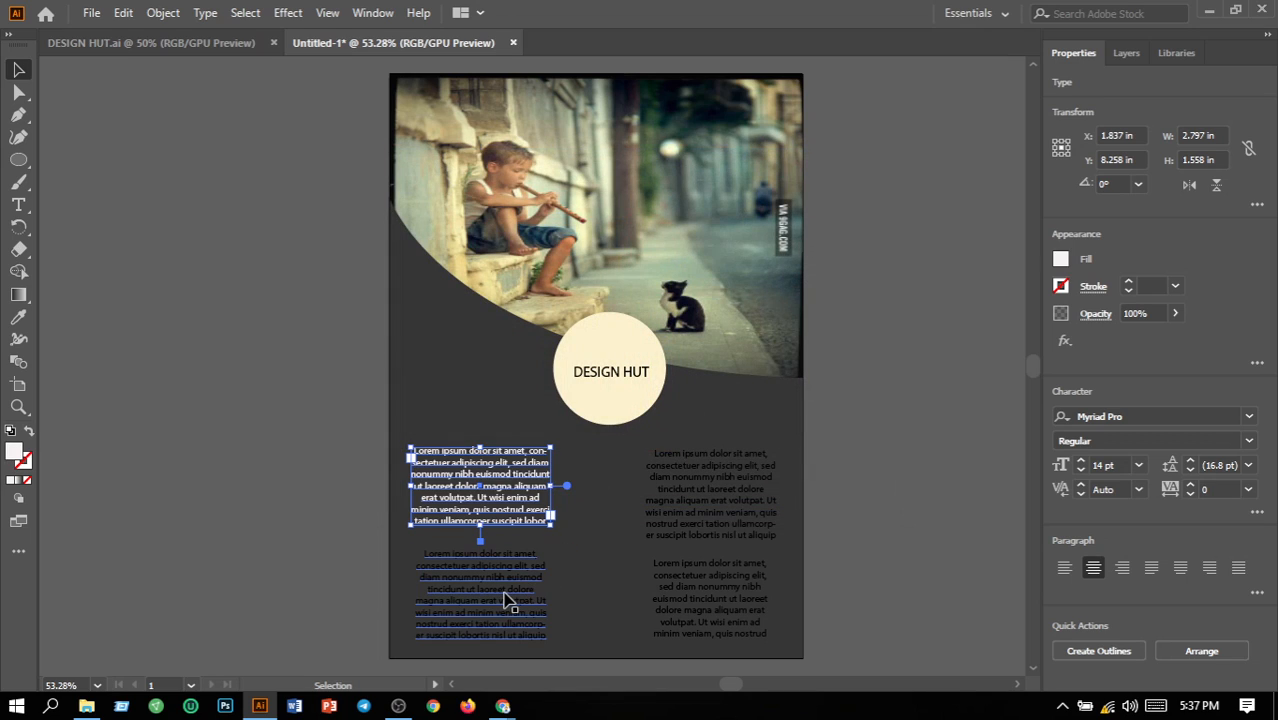
# Step: Fill the lower-right placeholder paragraph with the near-white colour F9F7F7 and deselect it
pyautogui.click(676, 597)
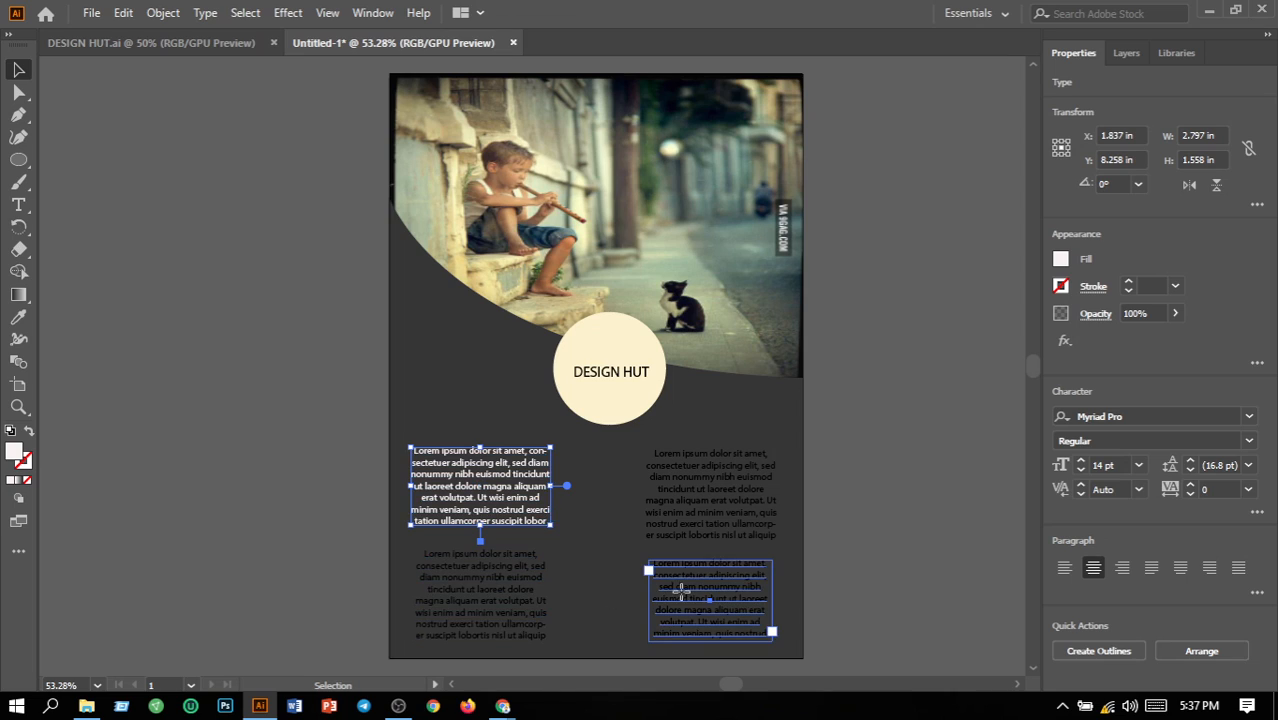
pyautogui.doubleClick(14, 452)
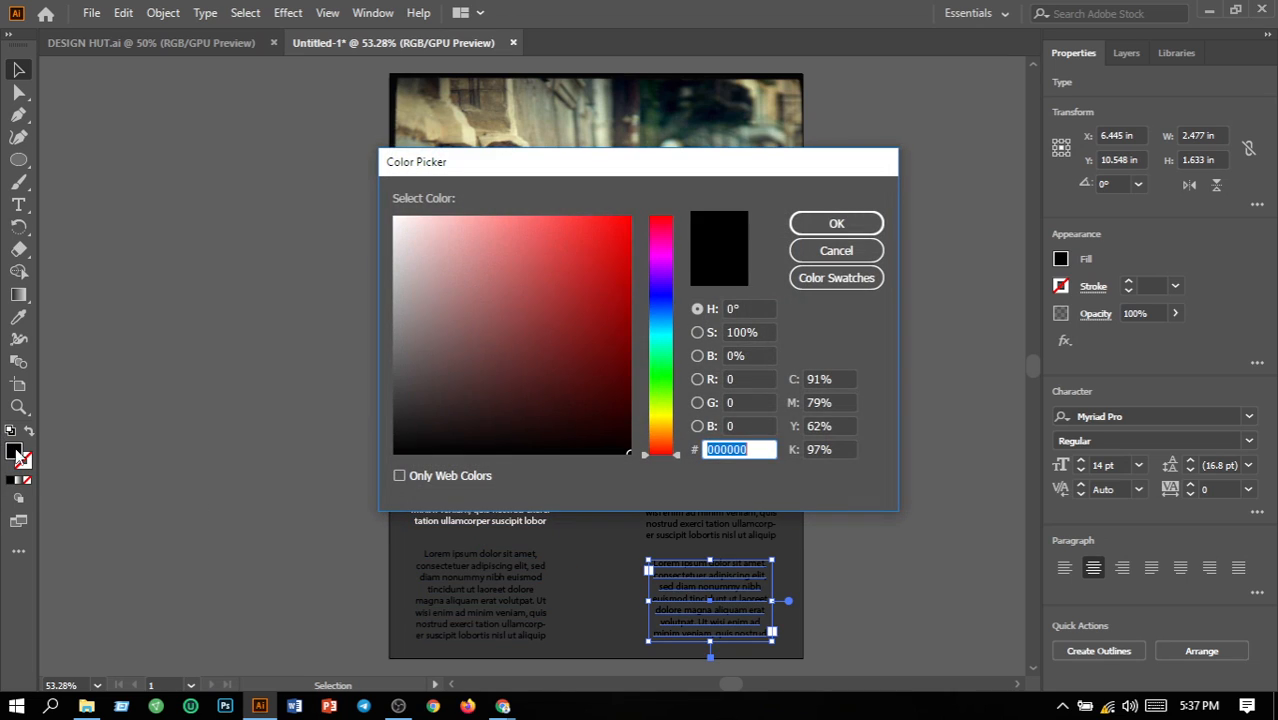
pyautogui.click(395, 218)
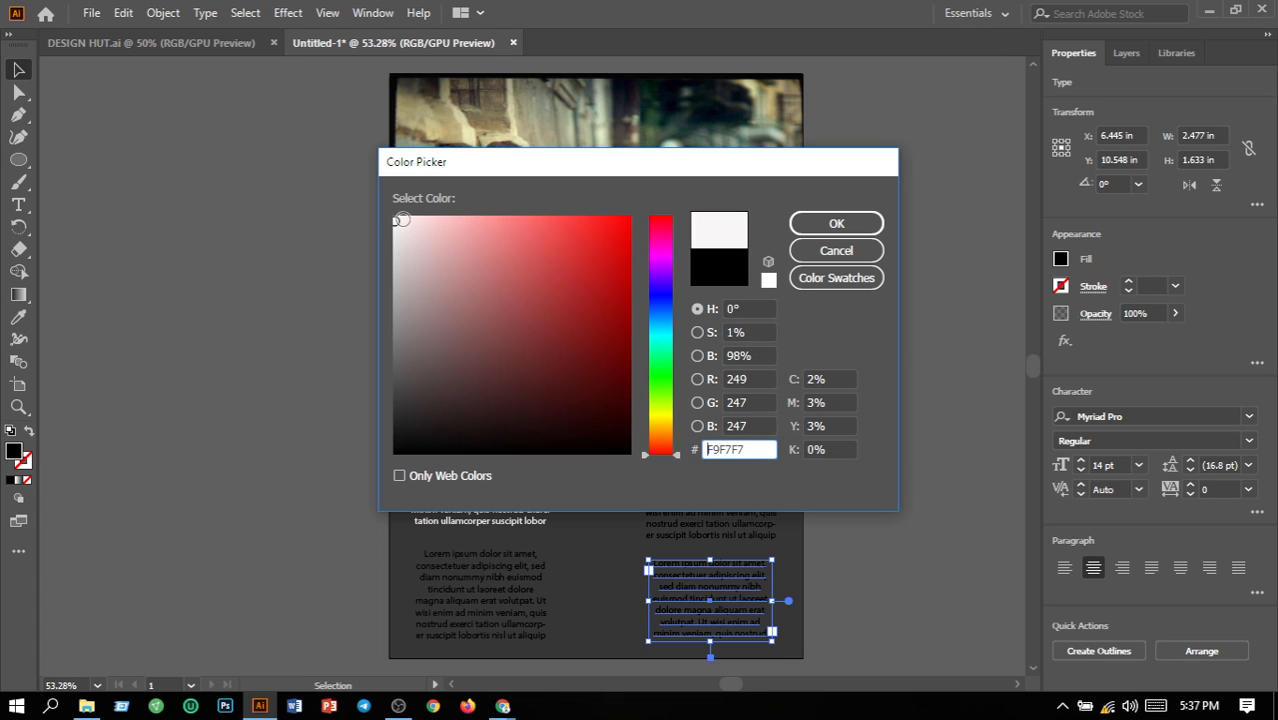
pyautogui.click(844, 225)
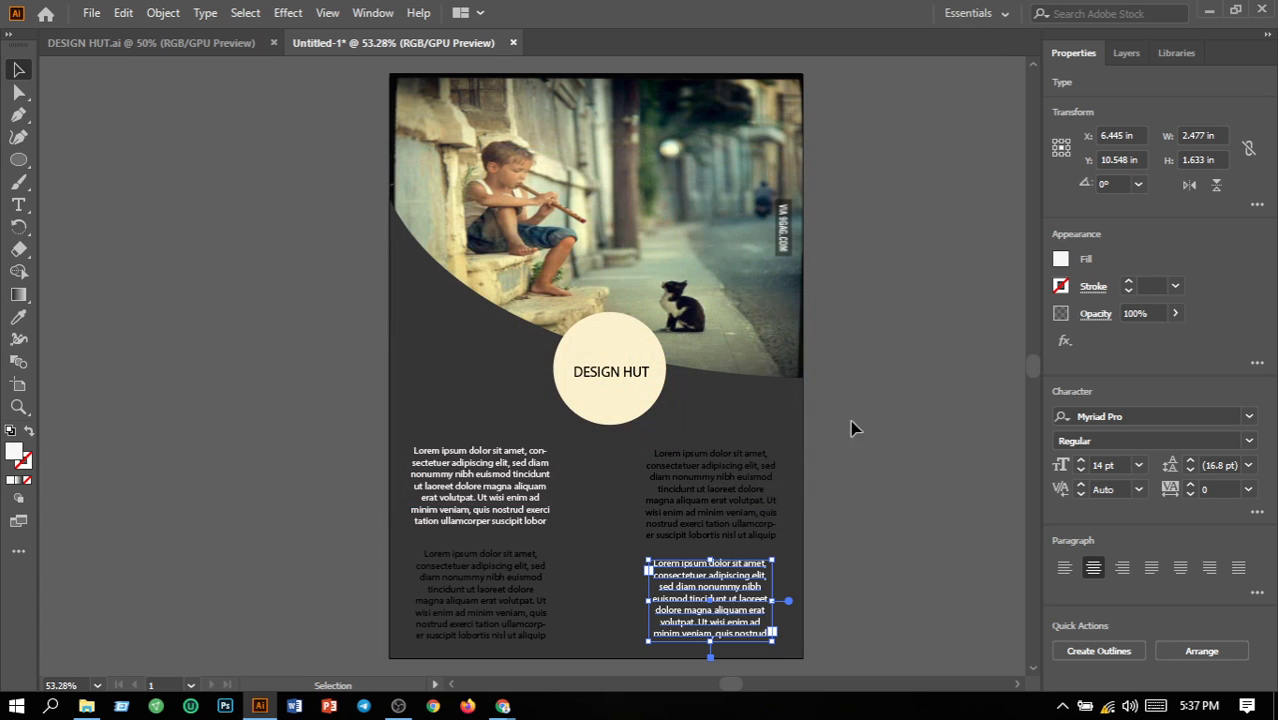
pyautogui.click(863, 470)
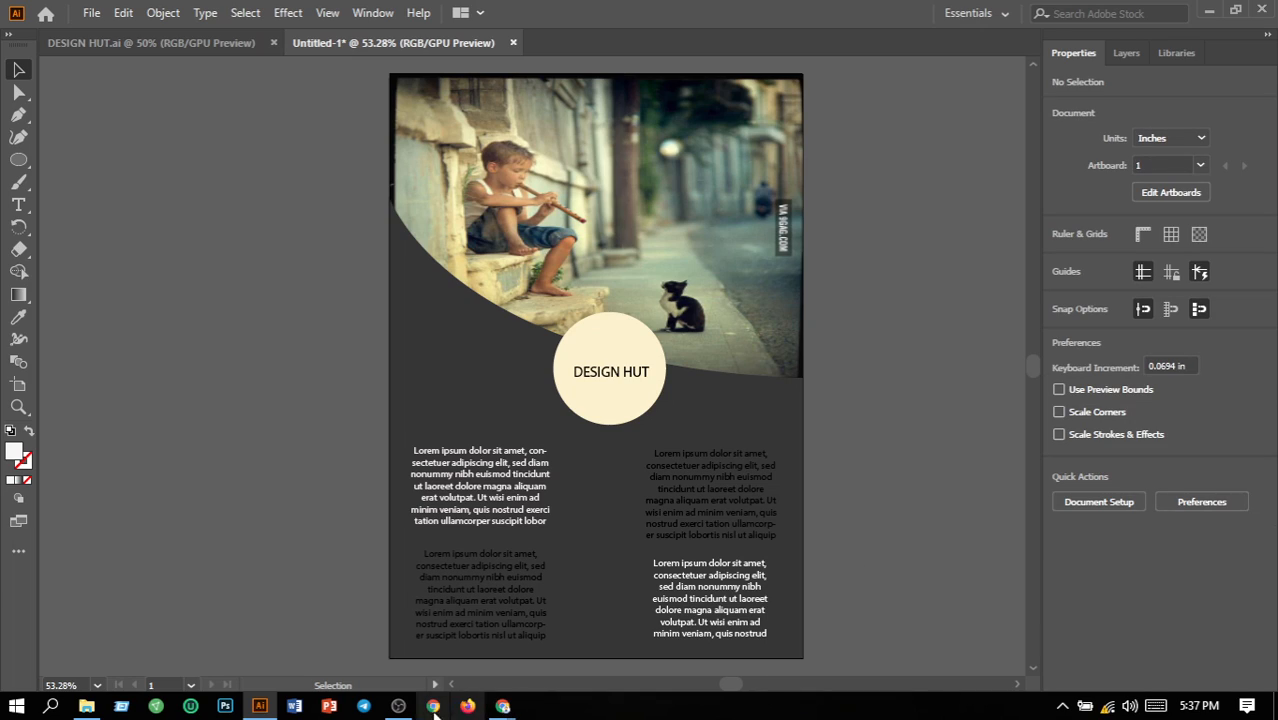
pyautogui.moveTo(399, 706)
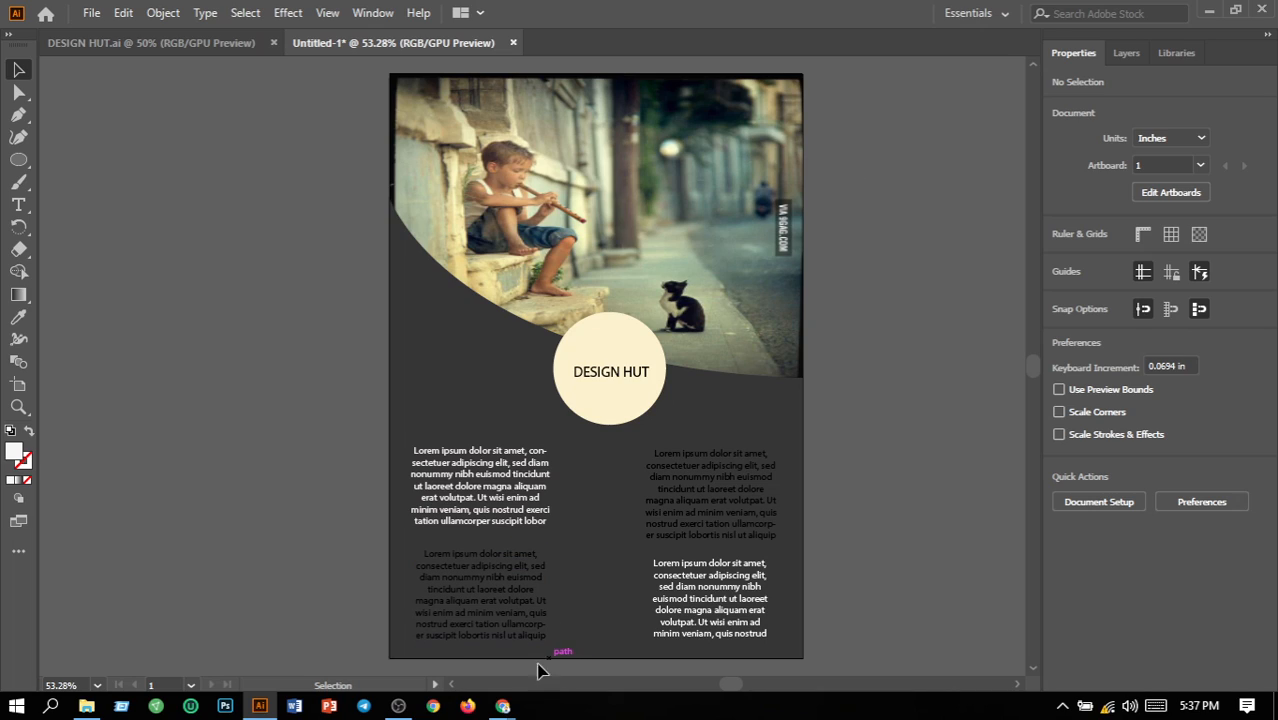
pyautogui.moveTo(400, 706)
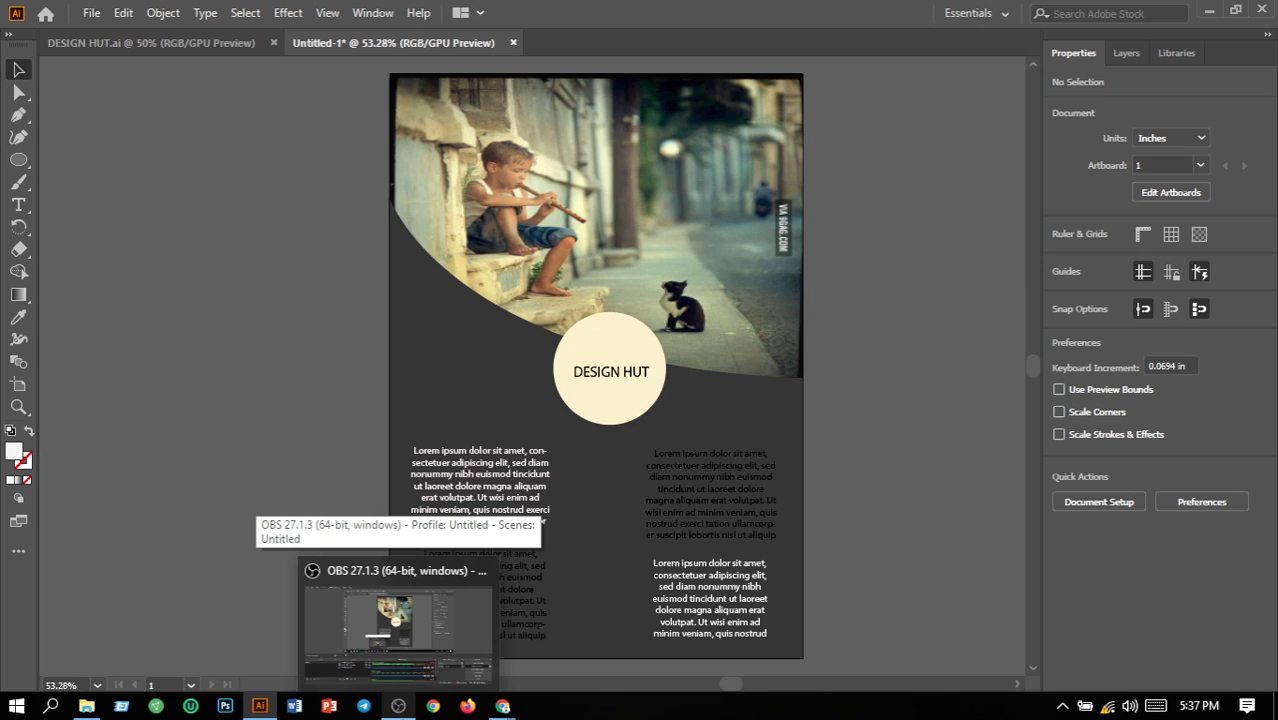